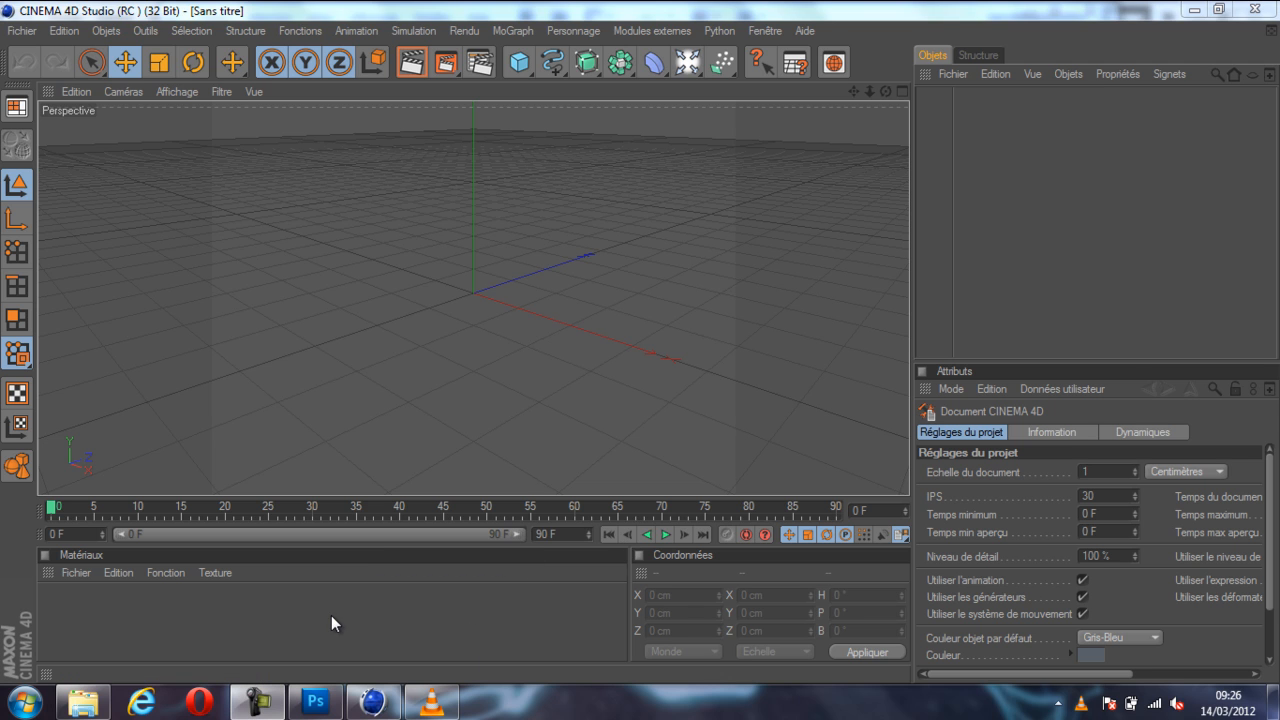
# Switch to the VLC media player and close it, returning to the empty CINEMA 4D scene.
pyautogui.click(453, 708)
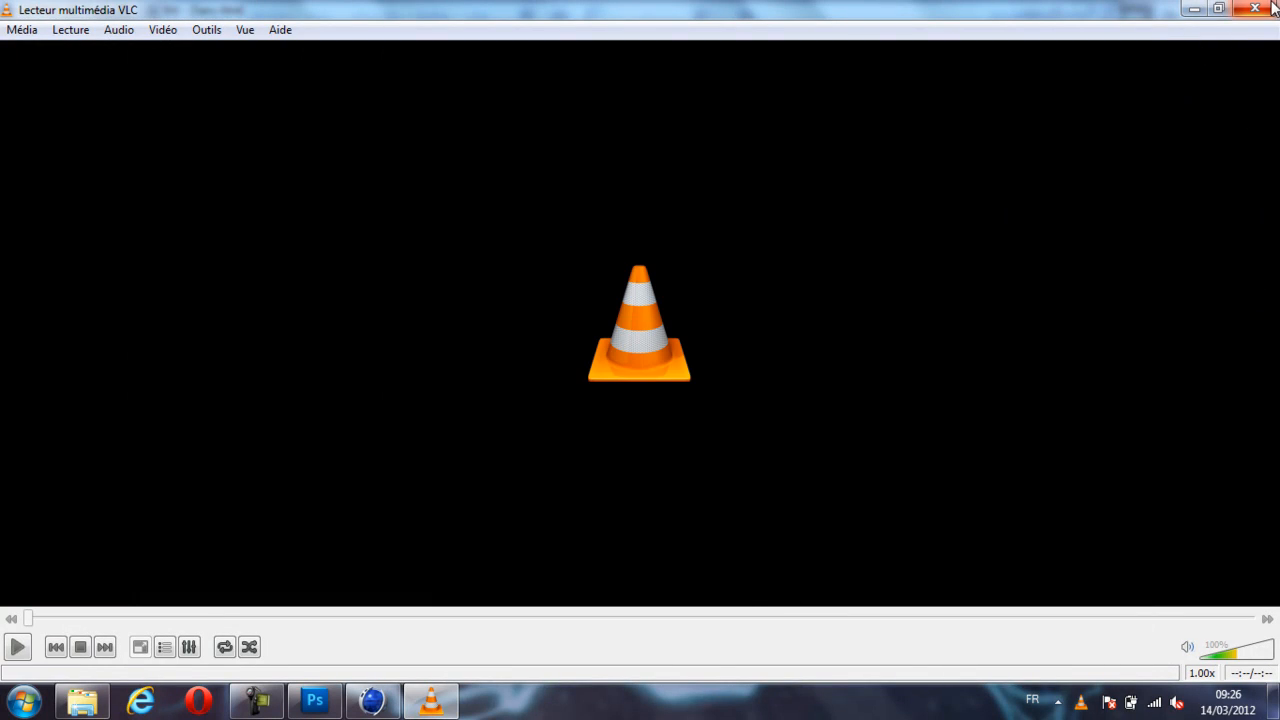
pyautogui.click(1273, 7)
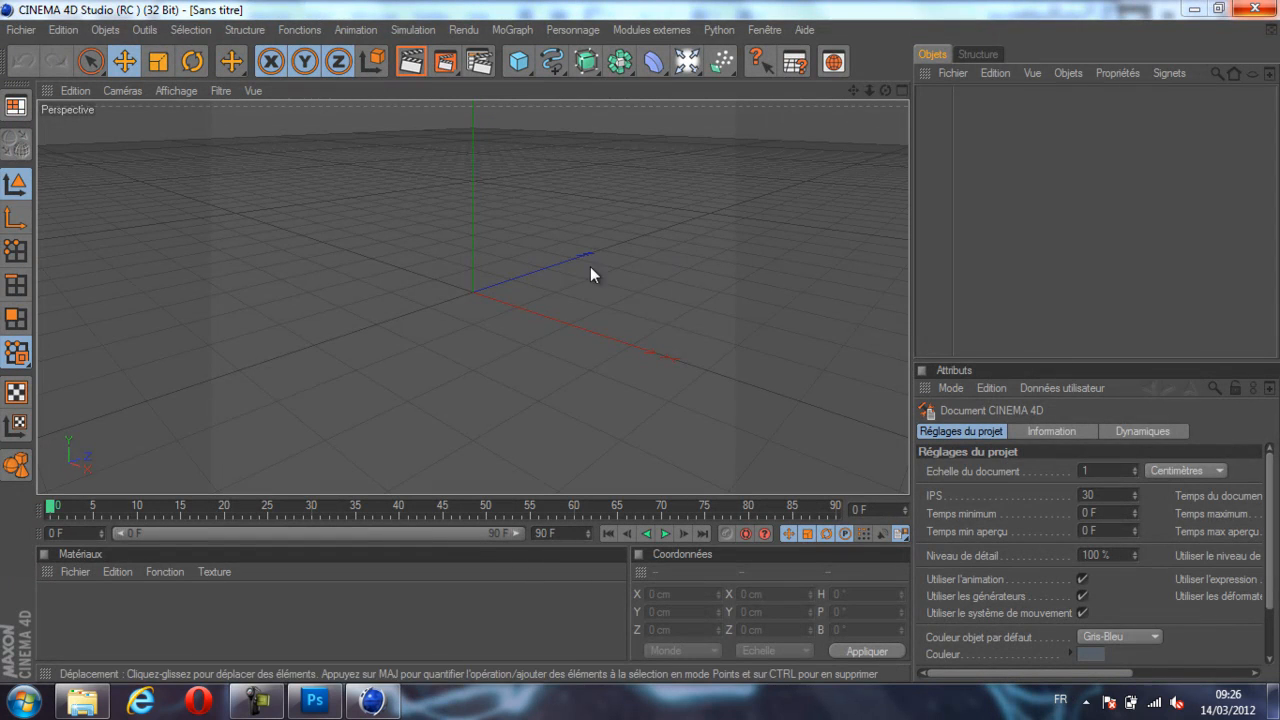
# In the render settings, choose the HDV/HDTV 720 29.97 film/video output preset and set the rendered images to Aperçu.
pyautogui.moveTo(882, 88); pyautogui.dragTo(641, 343)
pyautogui.click(481, 61)
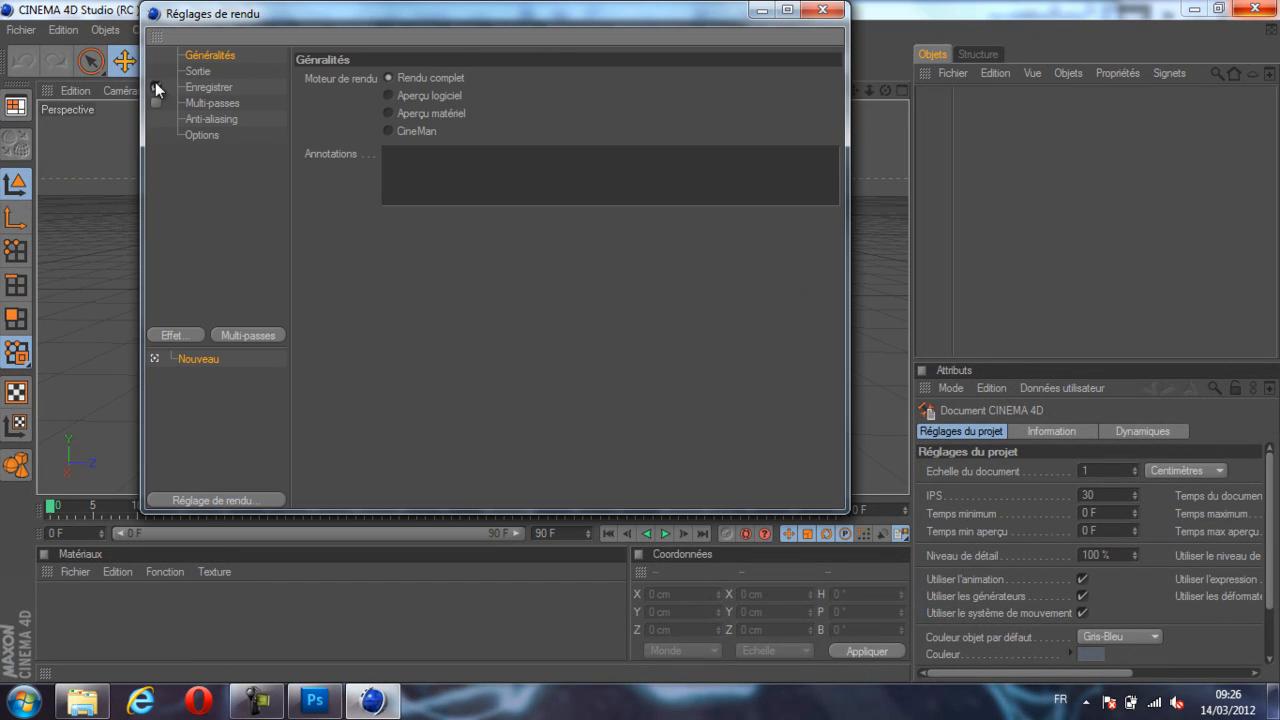
pyautogui.click(191, 70)
pyautogui.click(315, 79)
pyautogui.moveTo(366, 130)
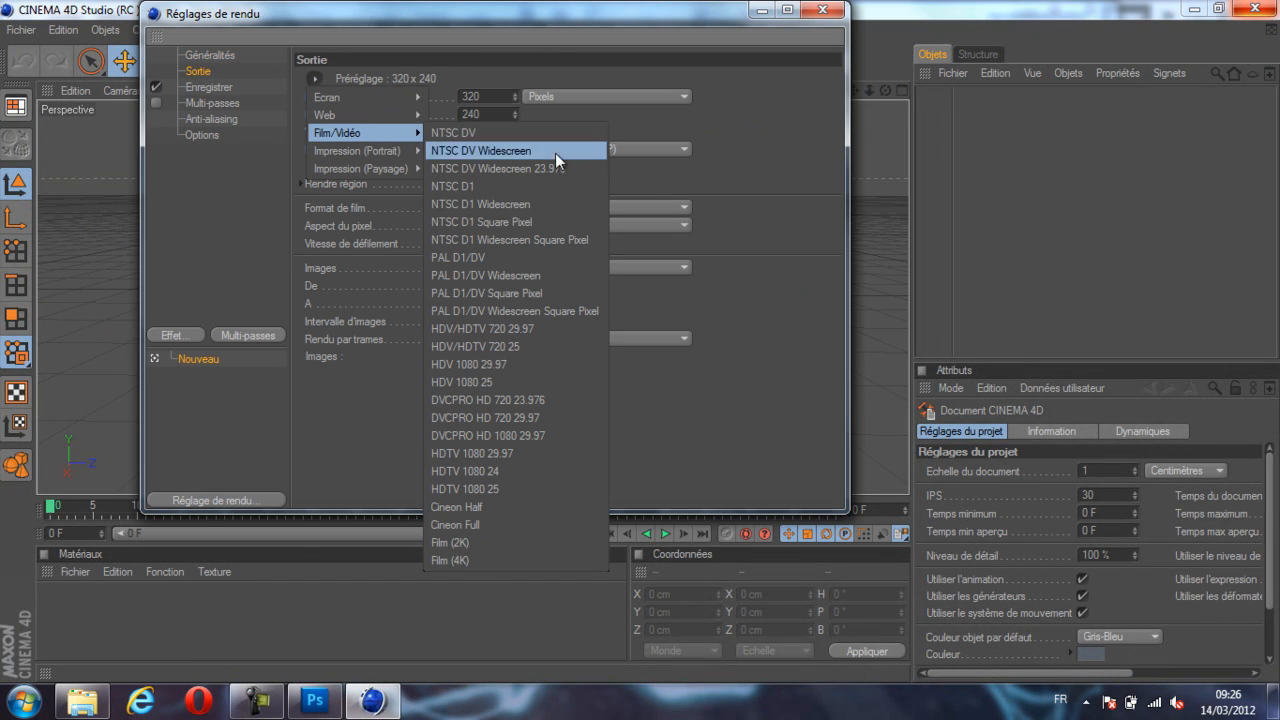
pyautogui.click(529, 327)
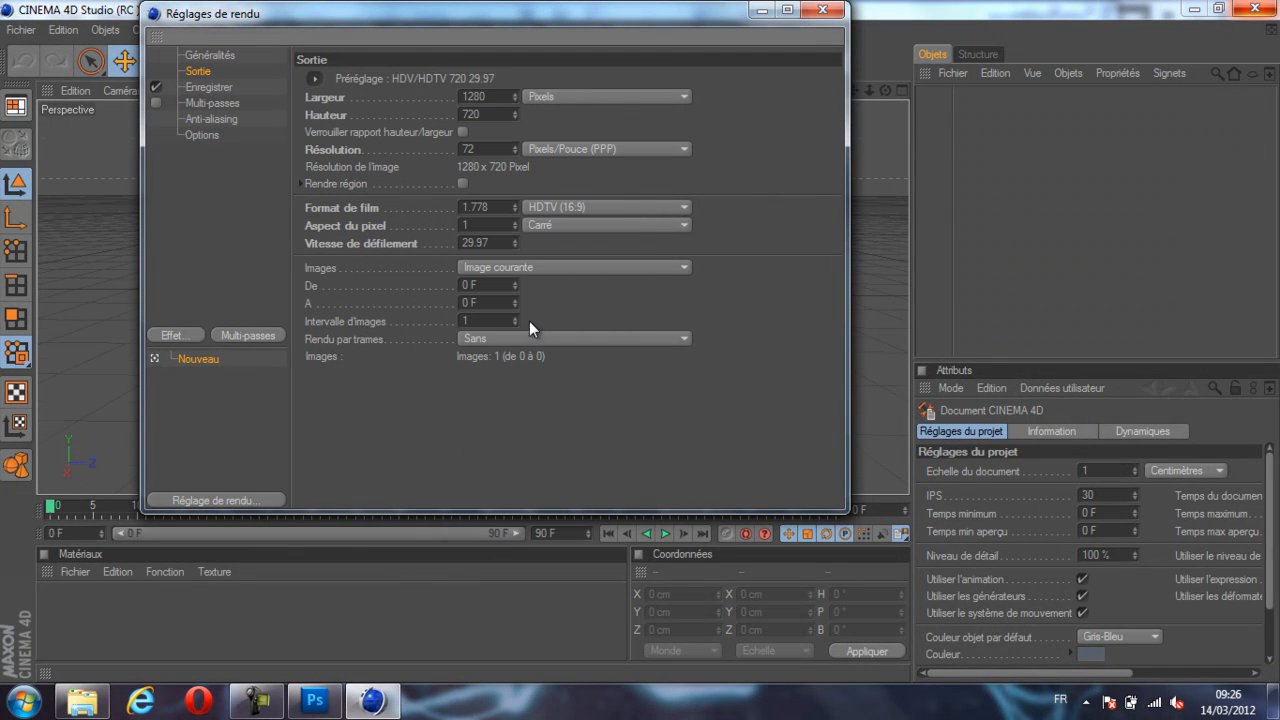
pyautogui.click(494, 264)
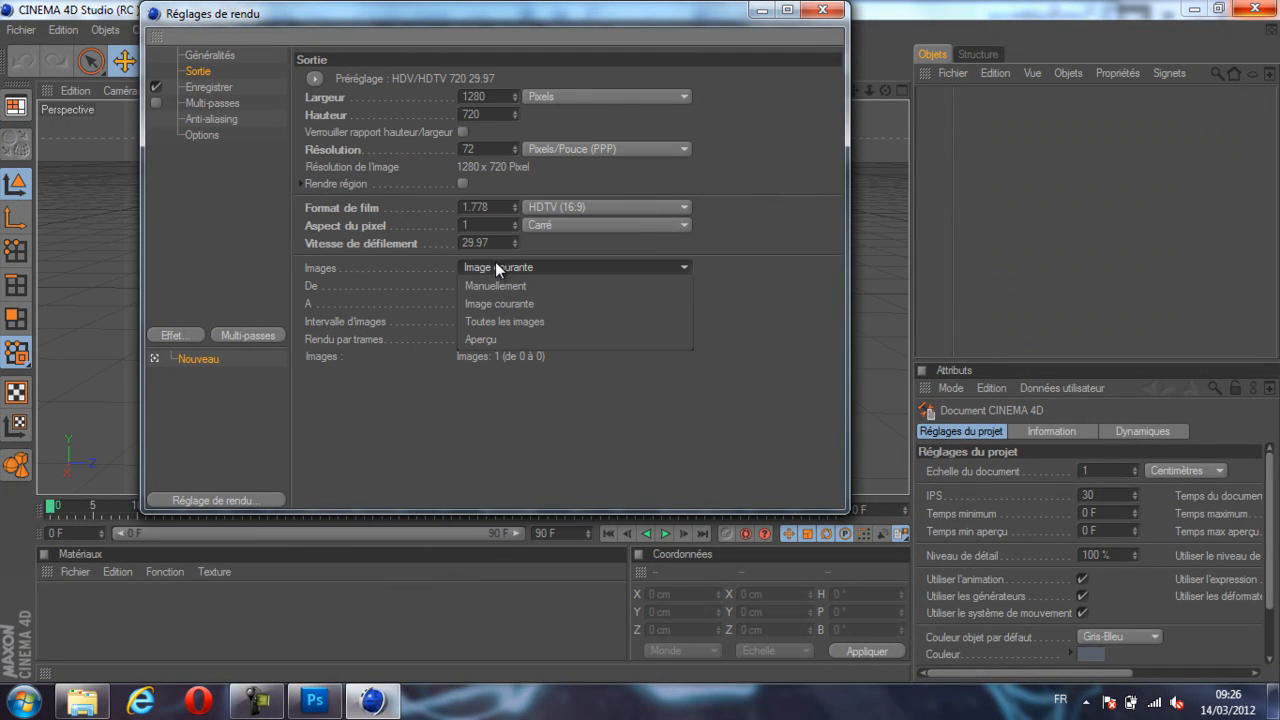
pyautogui.click(519, 338)
# Set the render to save on the desktop as tuto18 in Film QuickTime format and close the render settings.
pyautogui.click(207, 88)
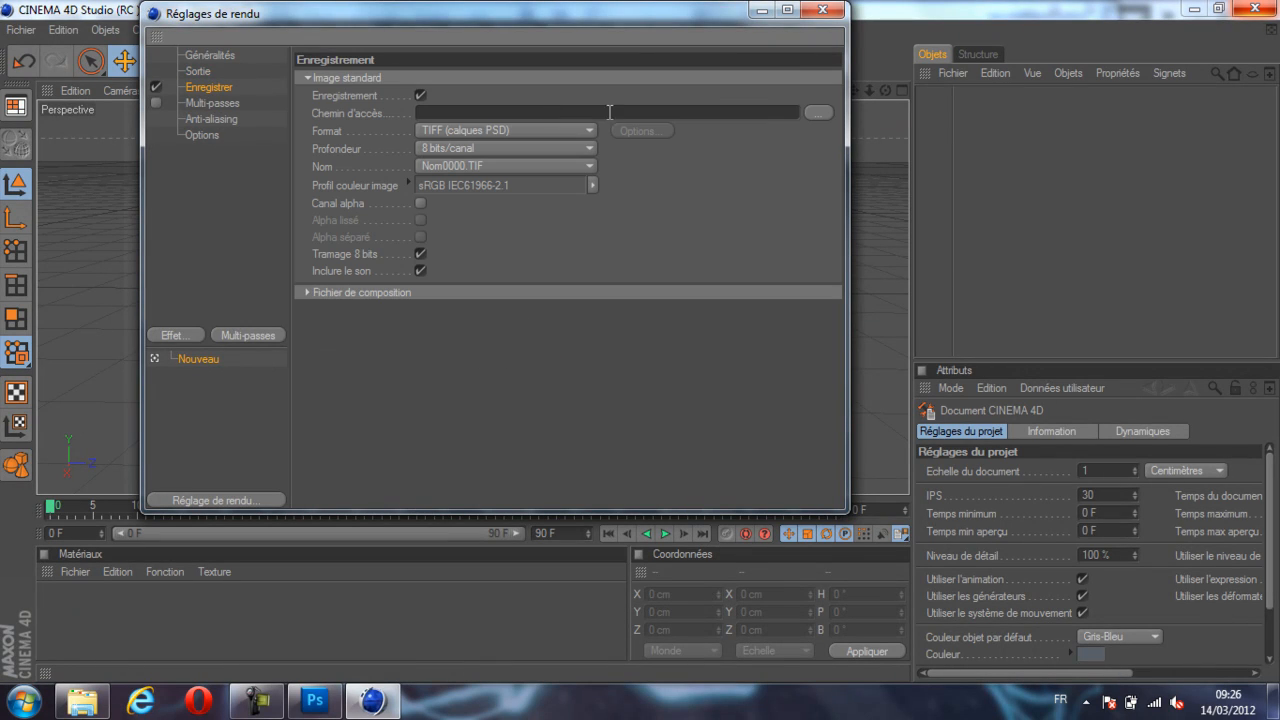
pyautogui.click(817, 113)
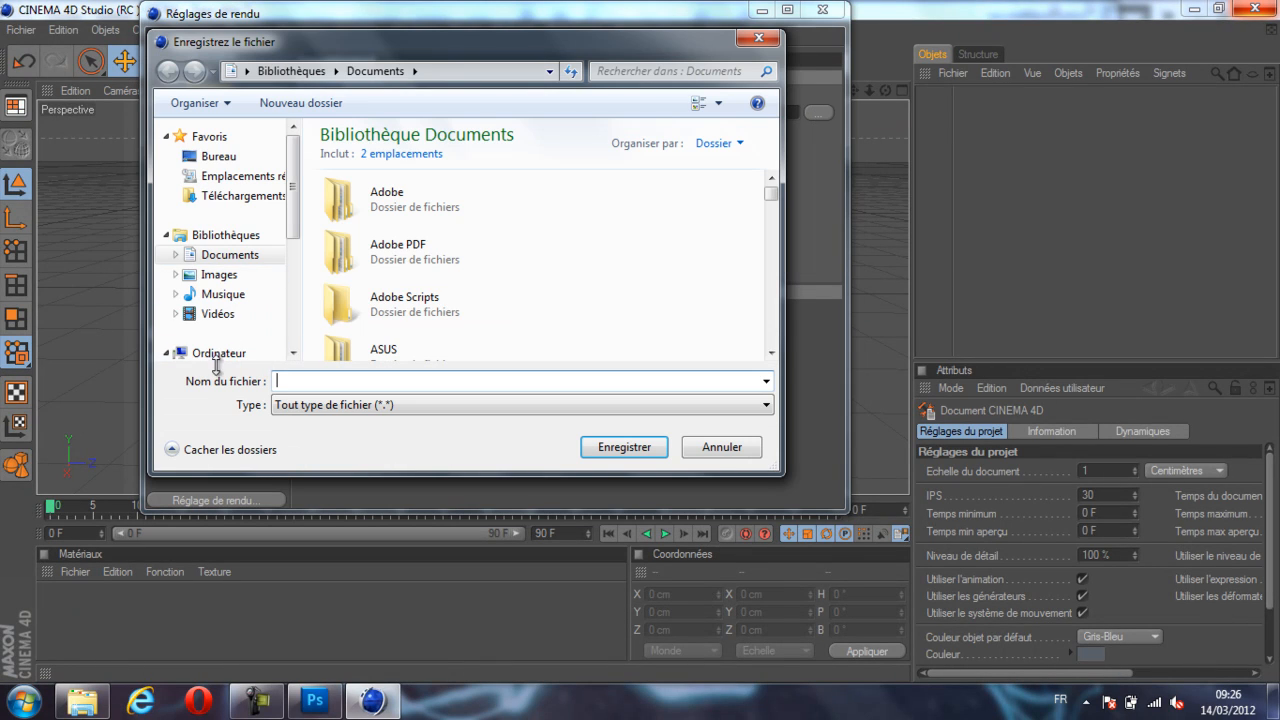
pyautogui.click(219, 156)
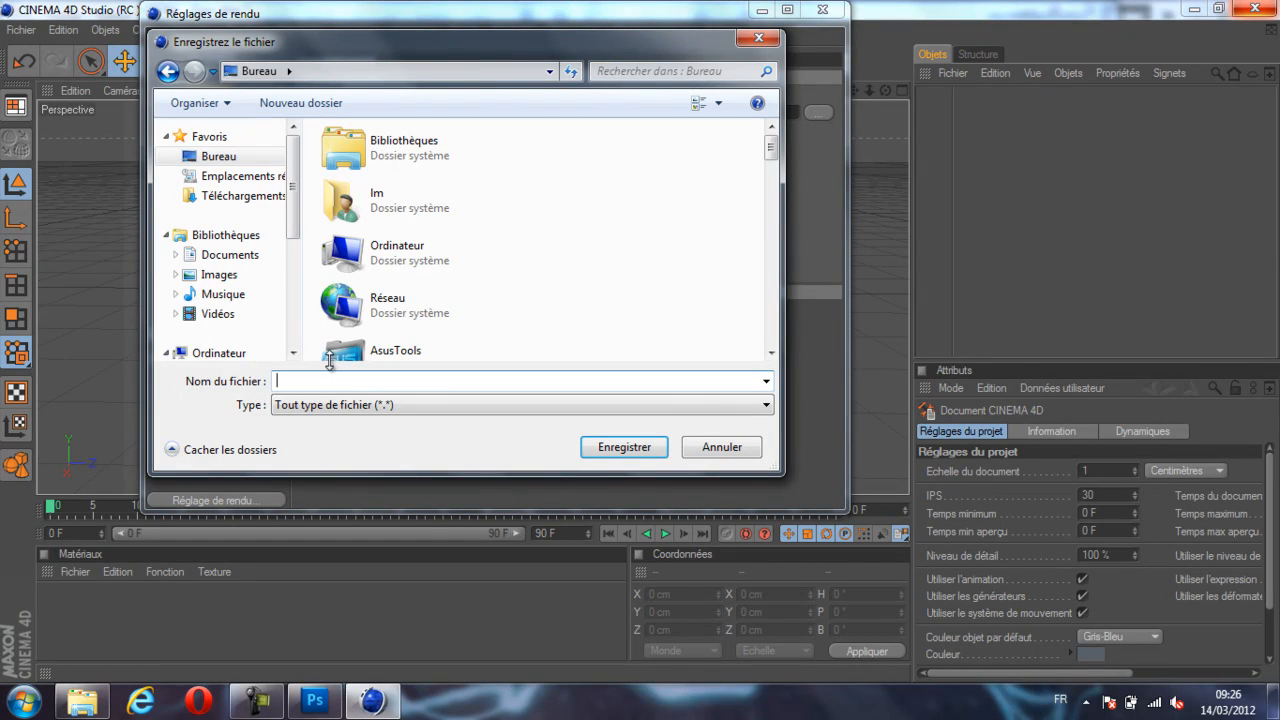
pyautogui.write('tuto18')
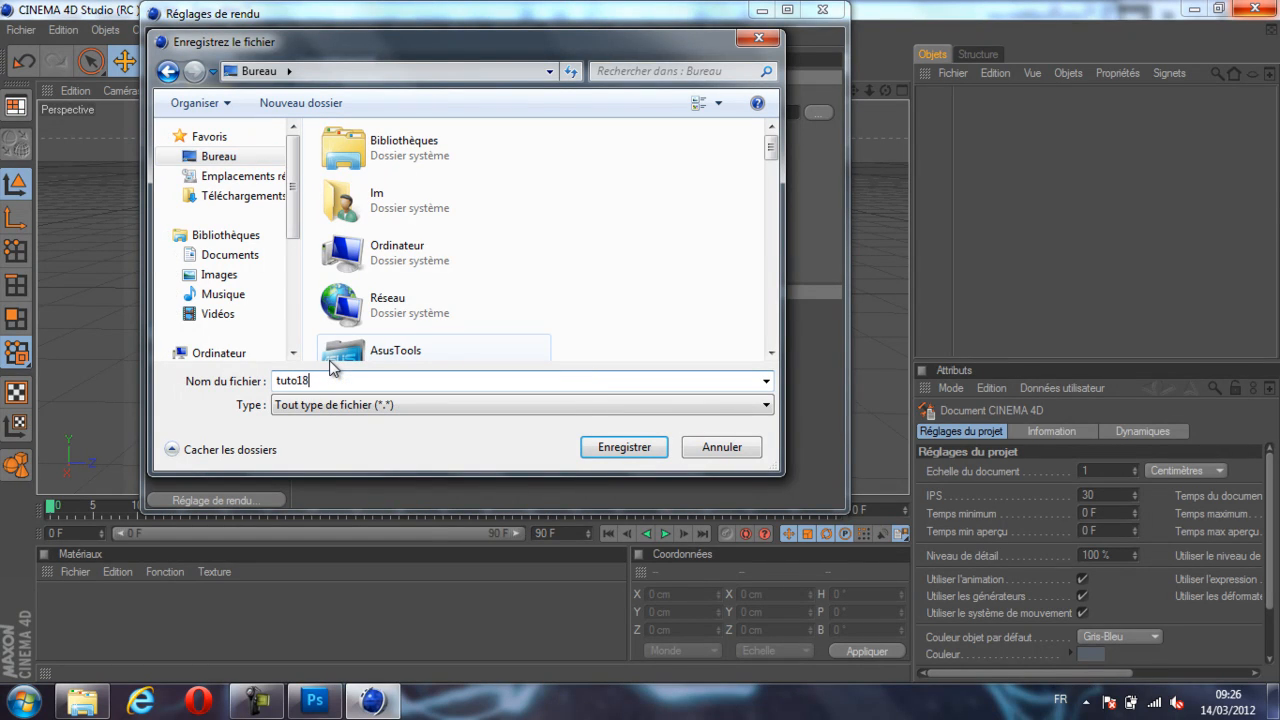
pyautogui.press('Return')
pyautogui.click(488, 134)
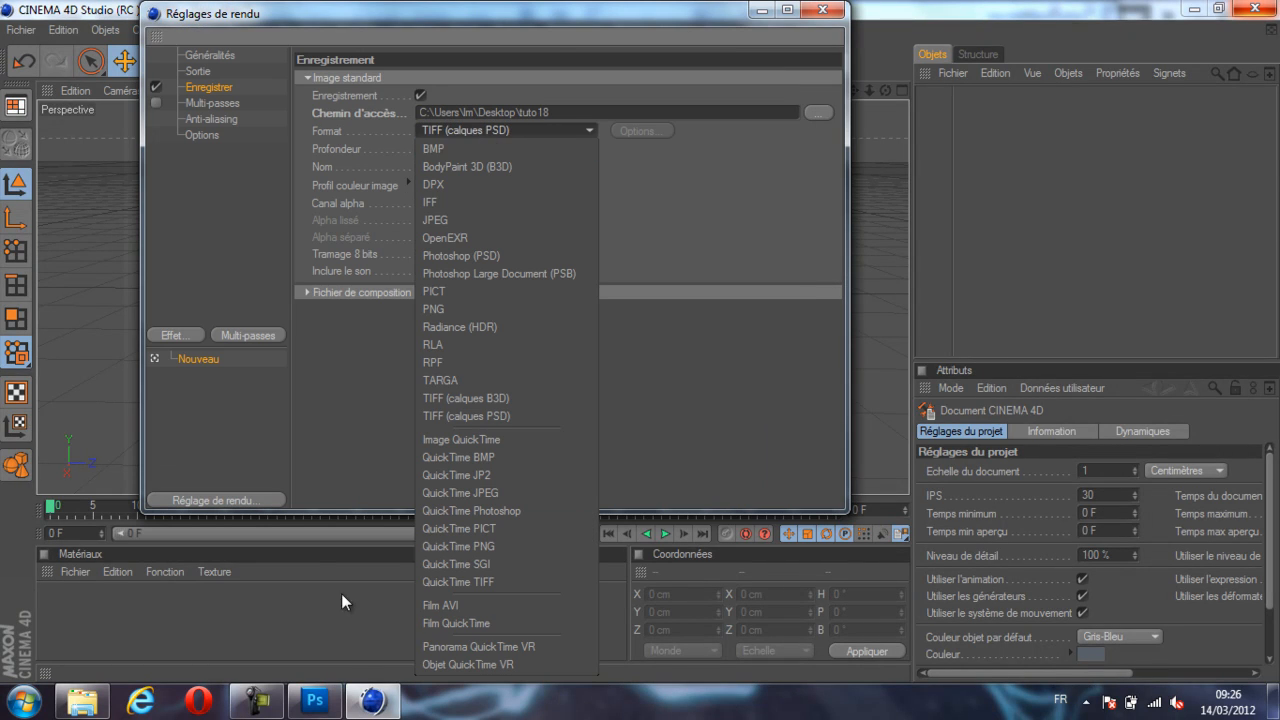
pyautogui.click(489, 620)
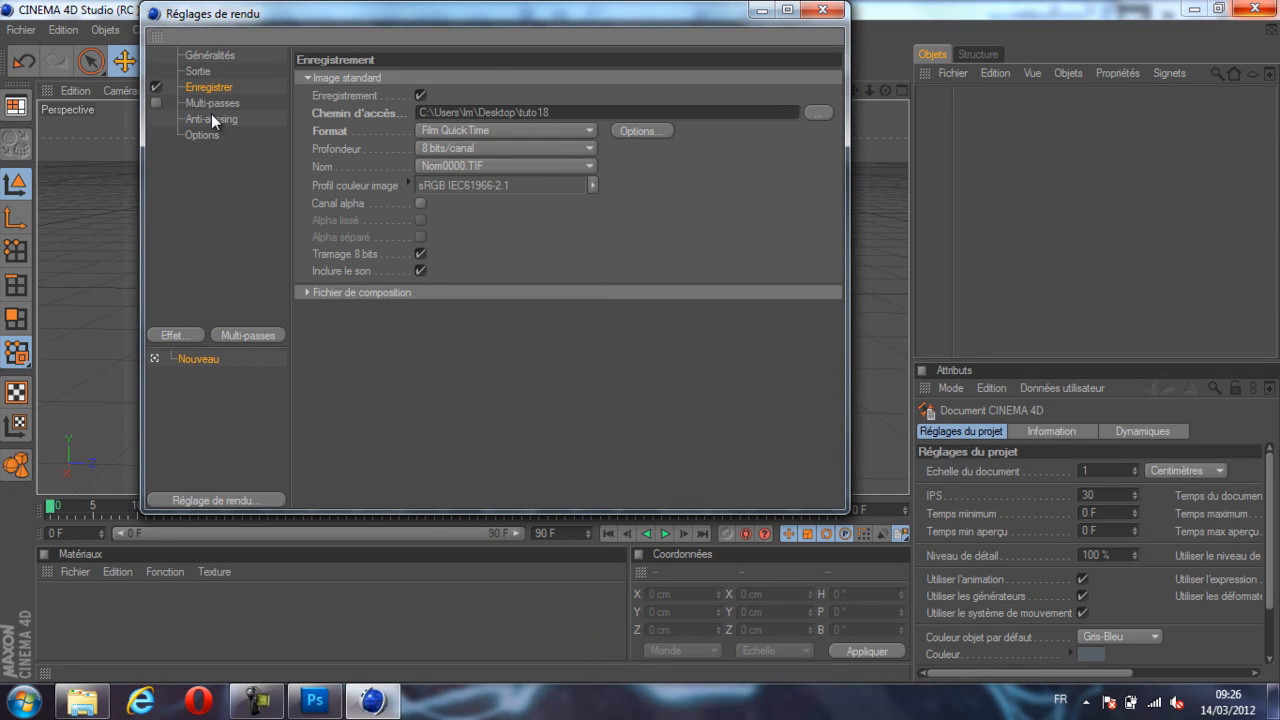
pyautogui.click(820, 10)
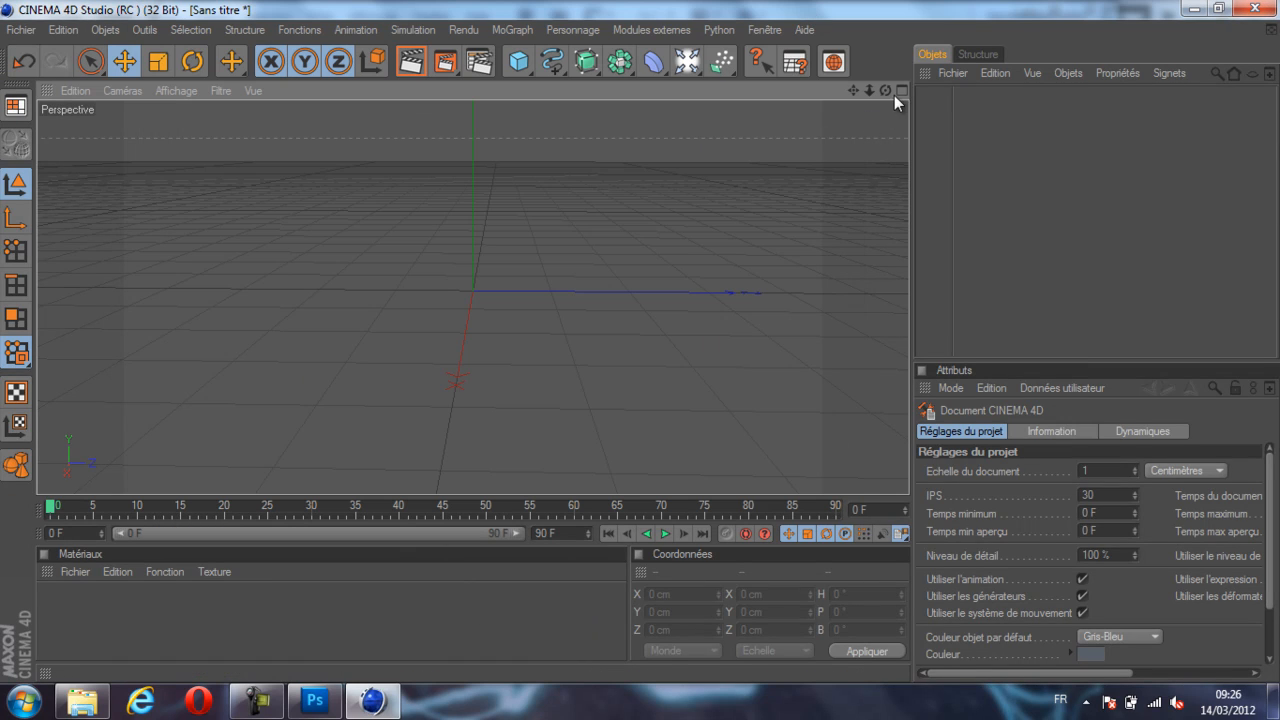
# Set the timeline's end to frame 250 and extend the preview range to the full 250 frames.
pyautogui.scroll(-3, 640, 349)
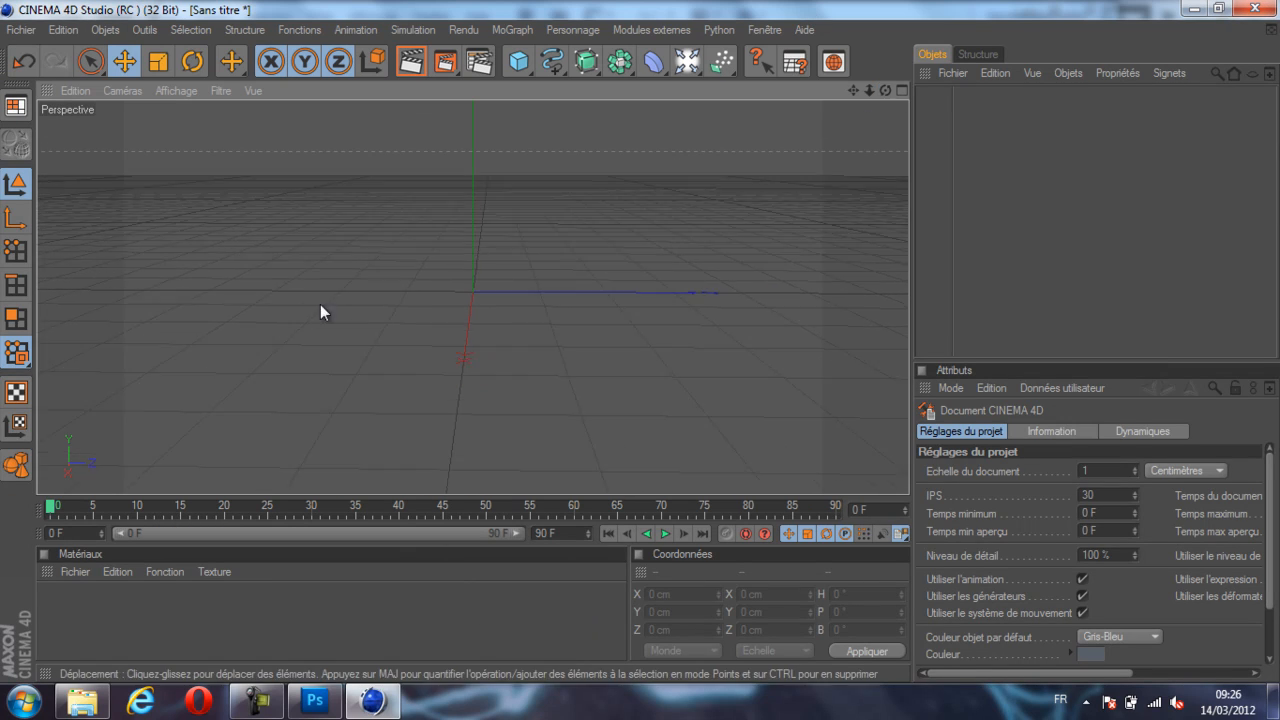
pyautogui.click(560, 533)
pyautogui.write('250')
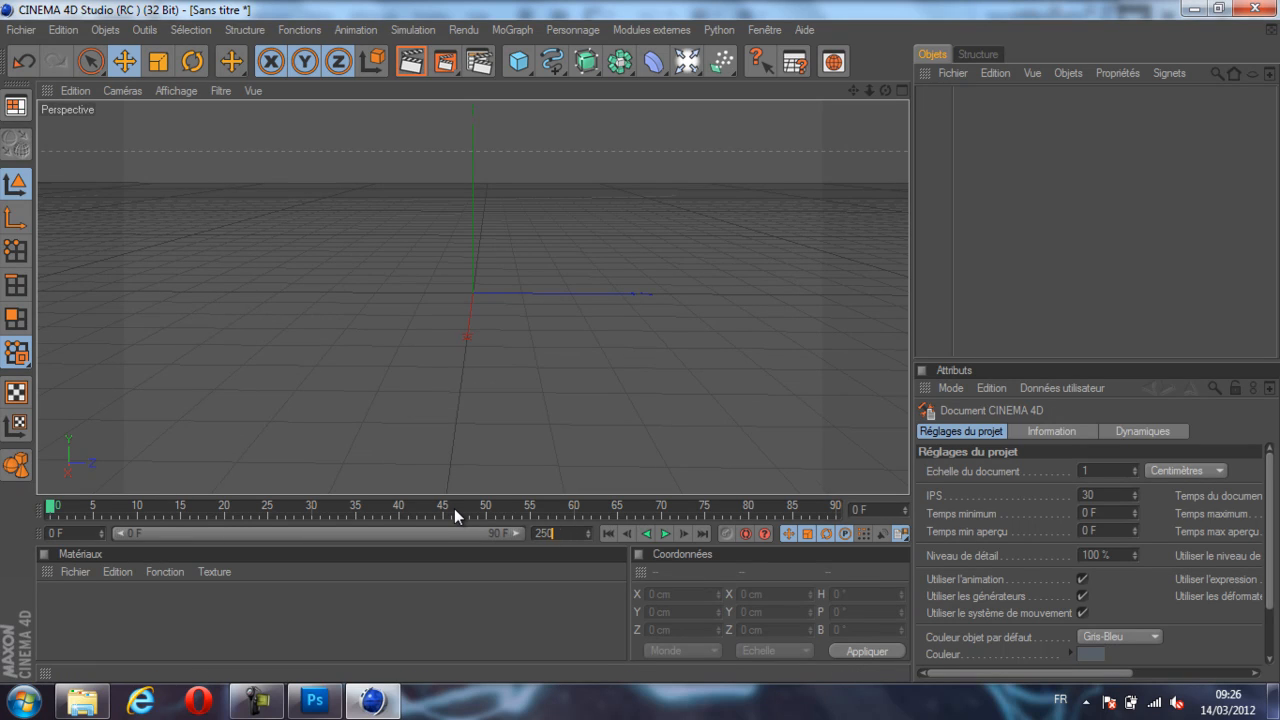
pyautogui.press('Return')
pyautogui.moveTo(270, 534); pyautogui.dragTo(520, 533)
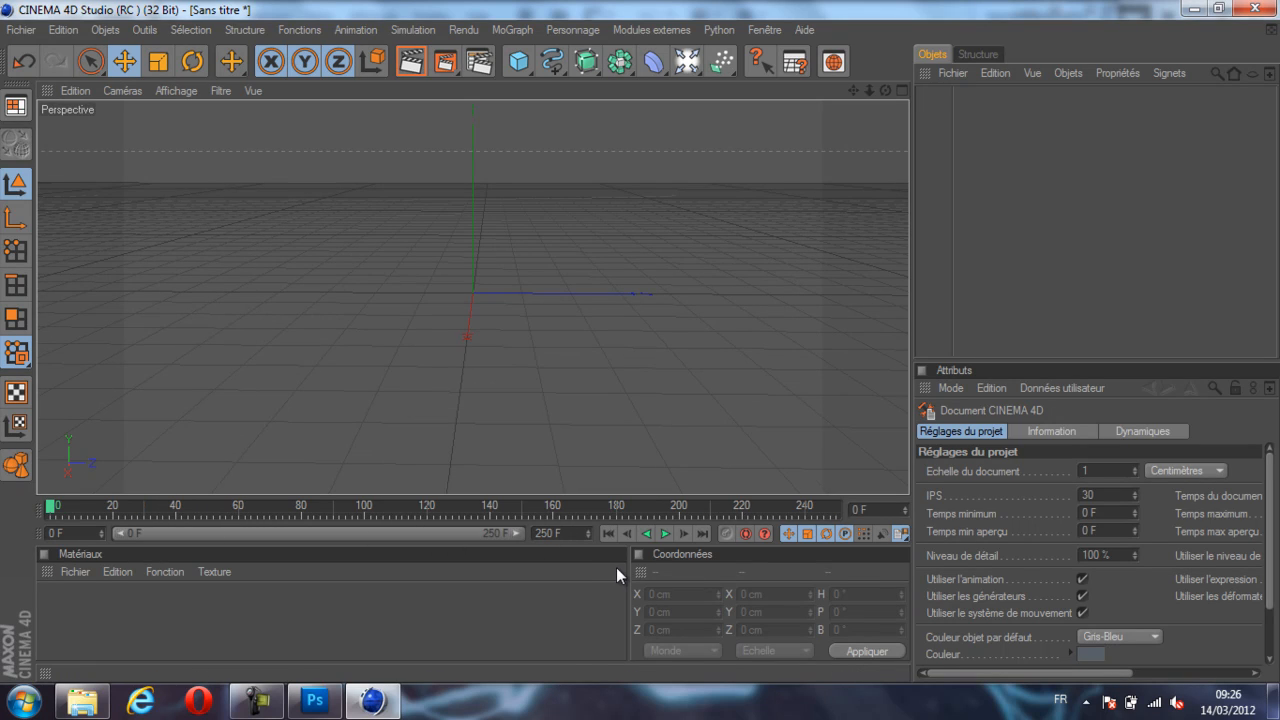
# Add a MoGraph Mo Texte object reading WAPOL with a depth of 80.
pyautogui.click(512, 30)
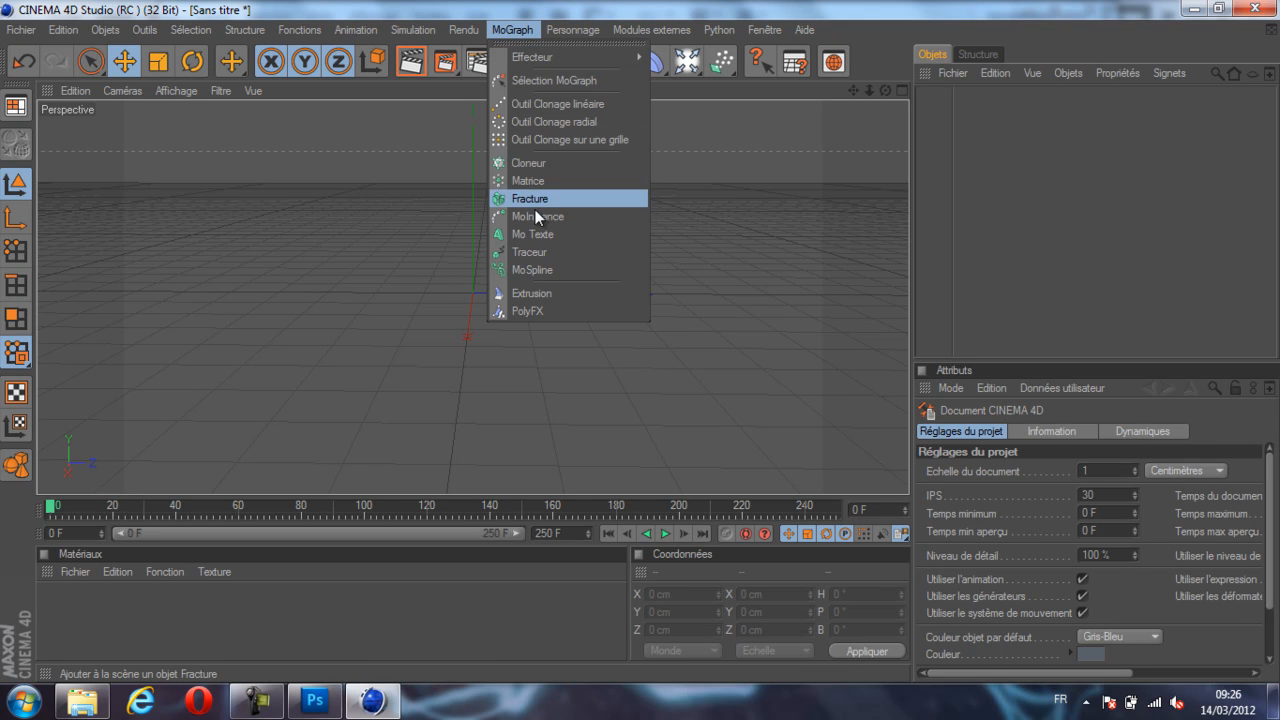
pyautogui.click(542, 228)
pyautogui.moveTo(886, 90); pyautogui.dragTo(643, 352)
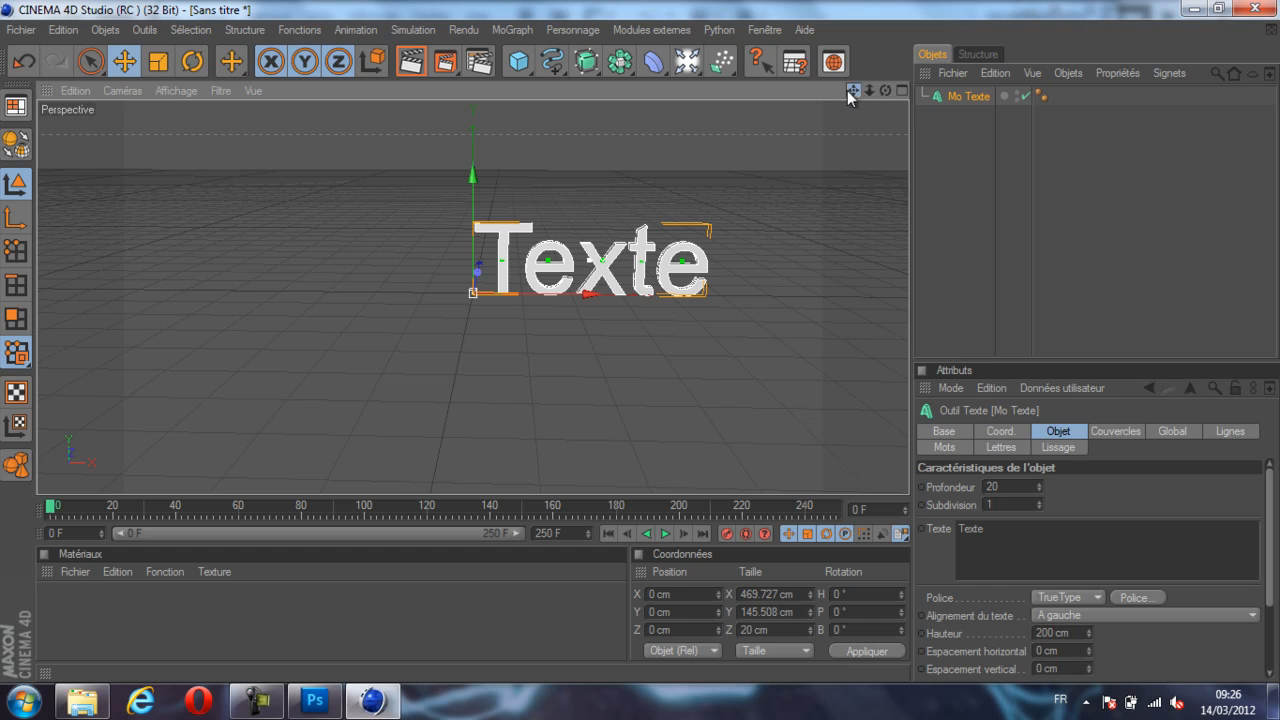
pyautogui.moveTo(852, 91); pyautogui.dragTo(641, 349)
pyautogui.click(993, 506)
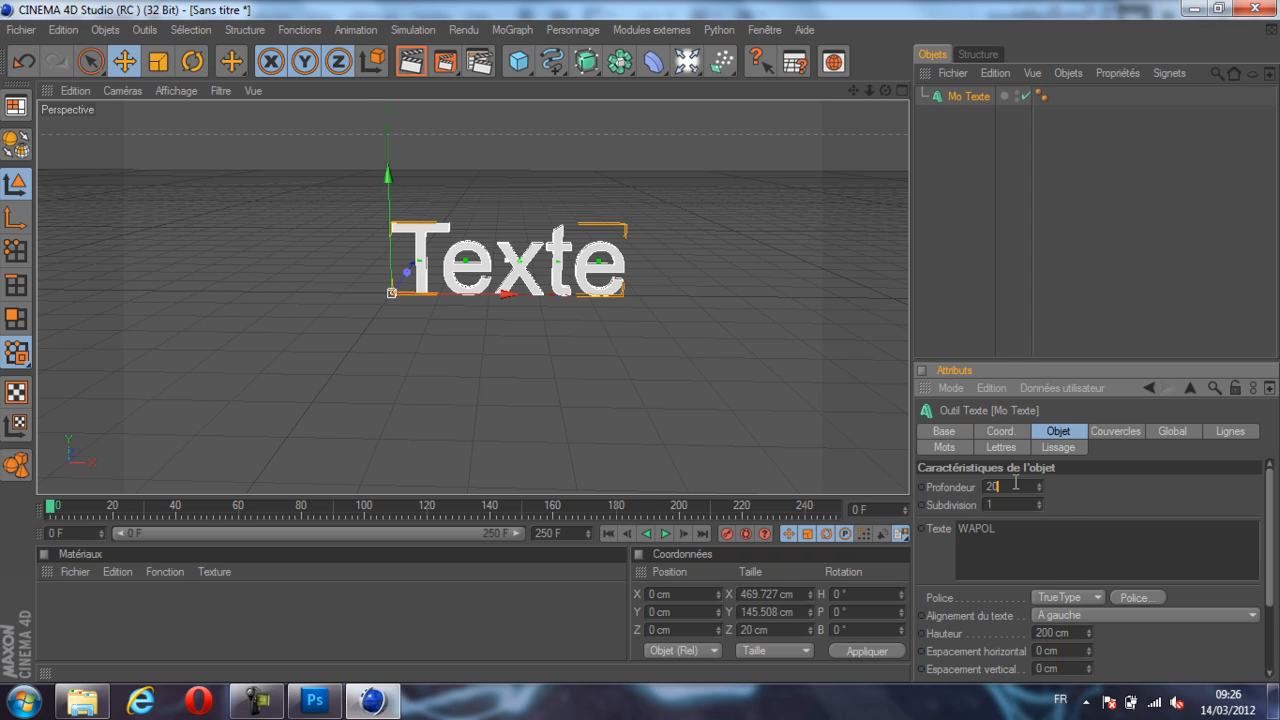
pyautogui.write('80')
pyautogui.press('Return')
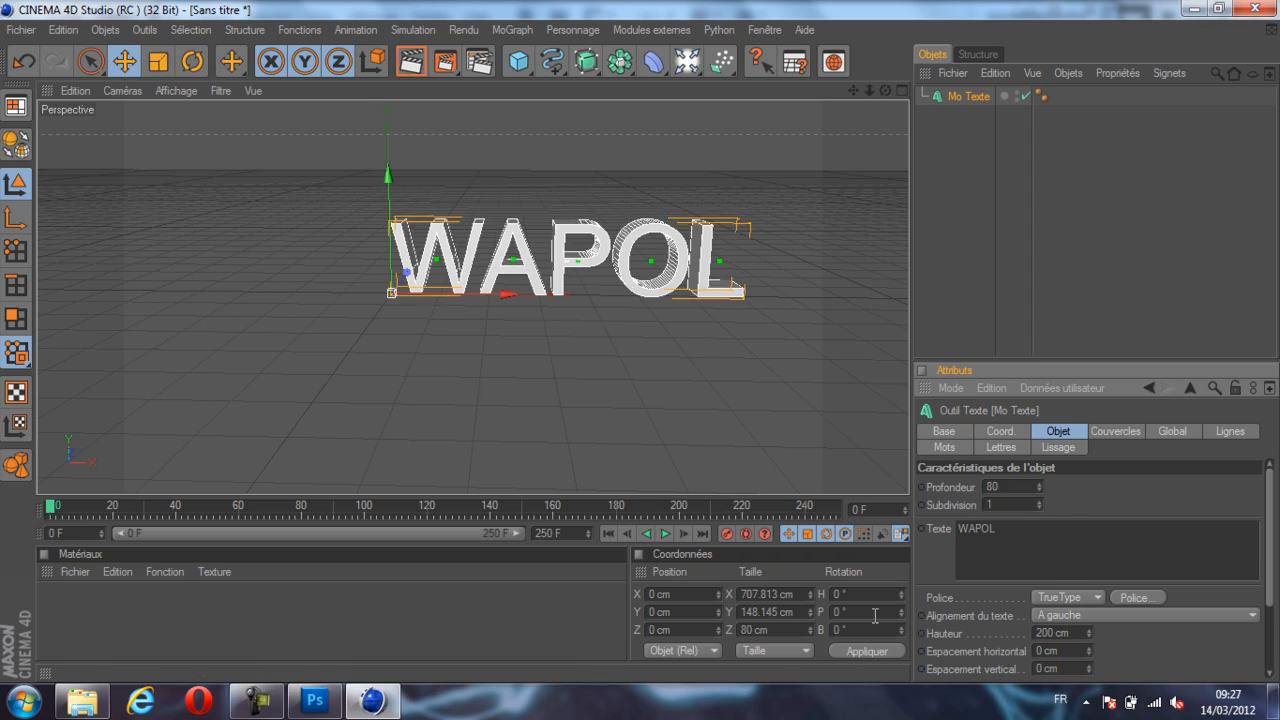
# Set the WAPOL text's font to Xirod in the Normal style.
pyautogui.click(1127, 596)
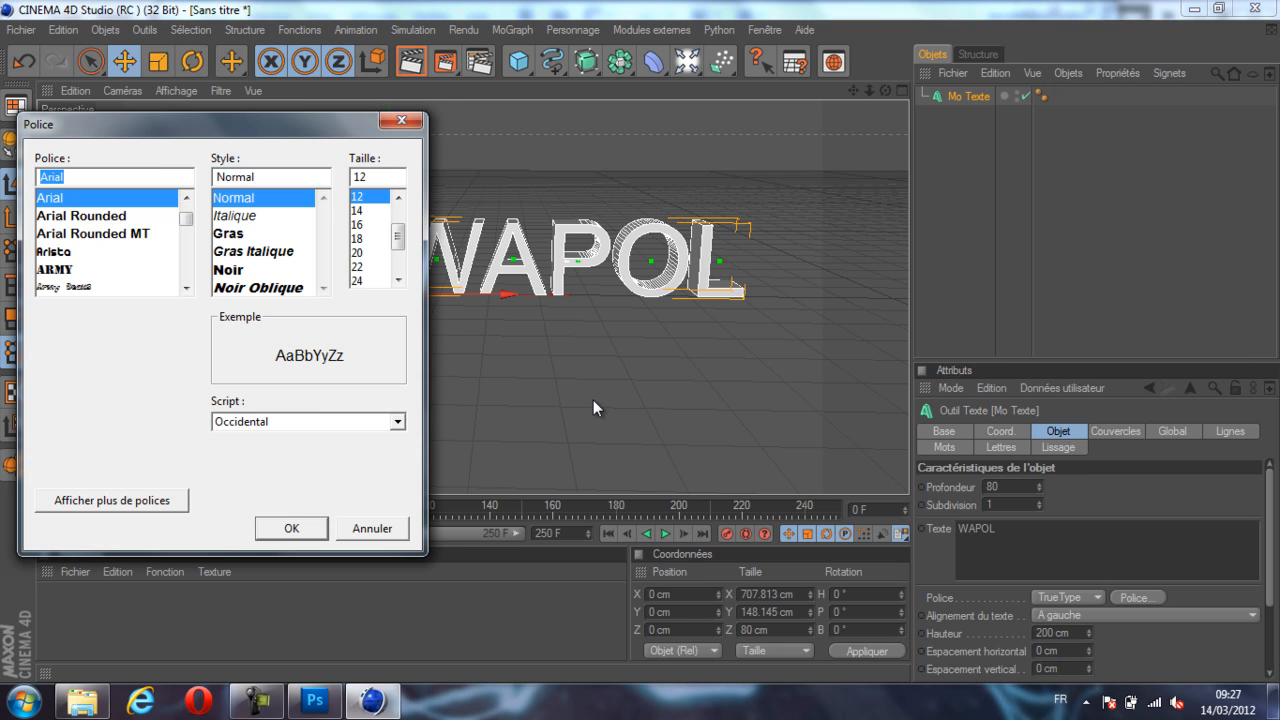
pyautogui.write('Xirod')
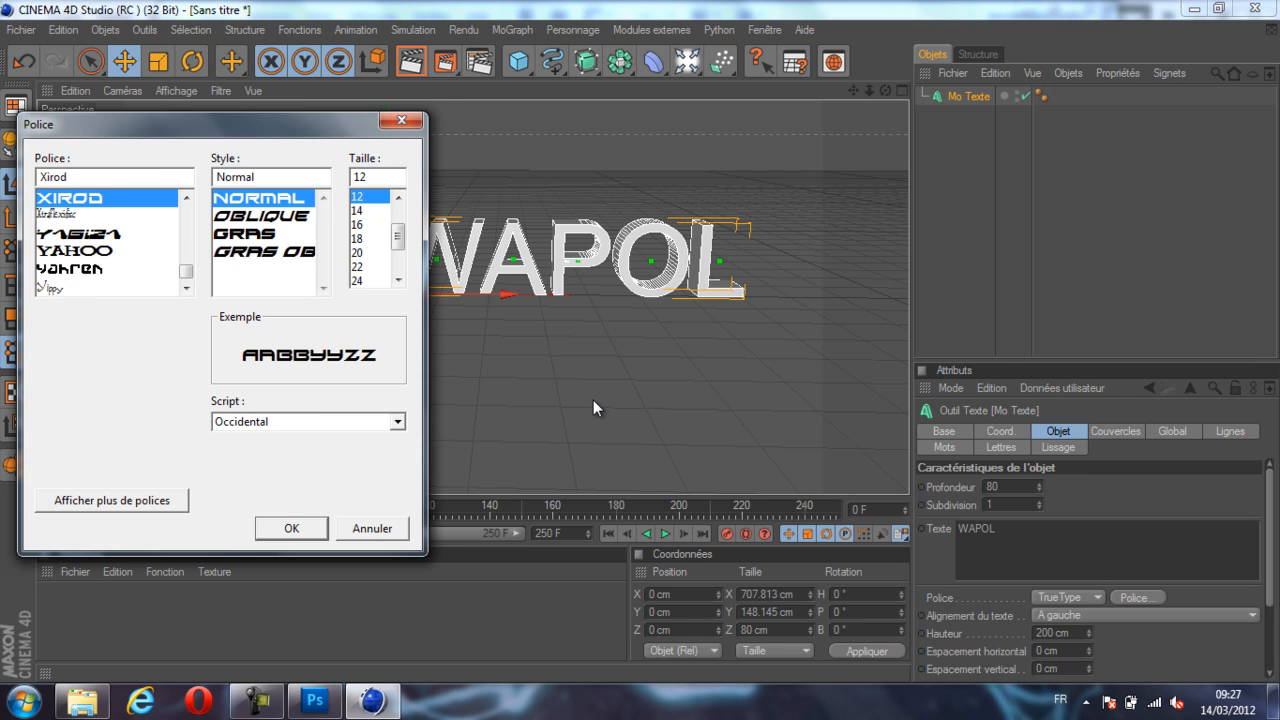
pyautogui.press('Return')
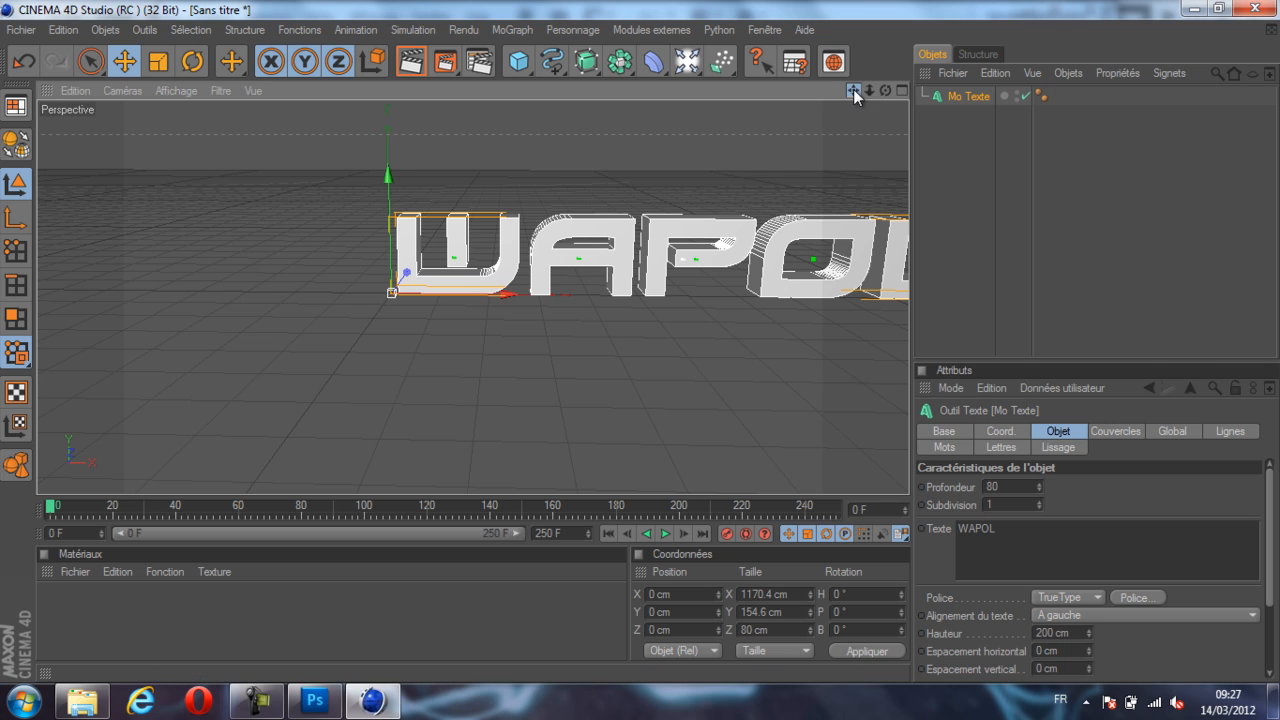
pyautogui.moveTo(853, 90); pyautogui.dragTo(640, 349)
pyautogui.scroll(-2, 771, 203)
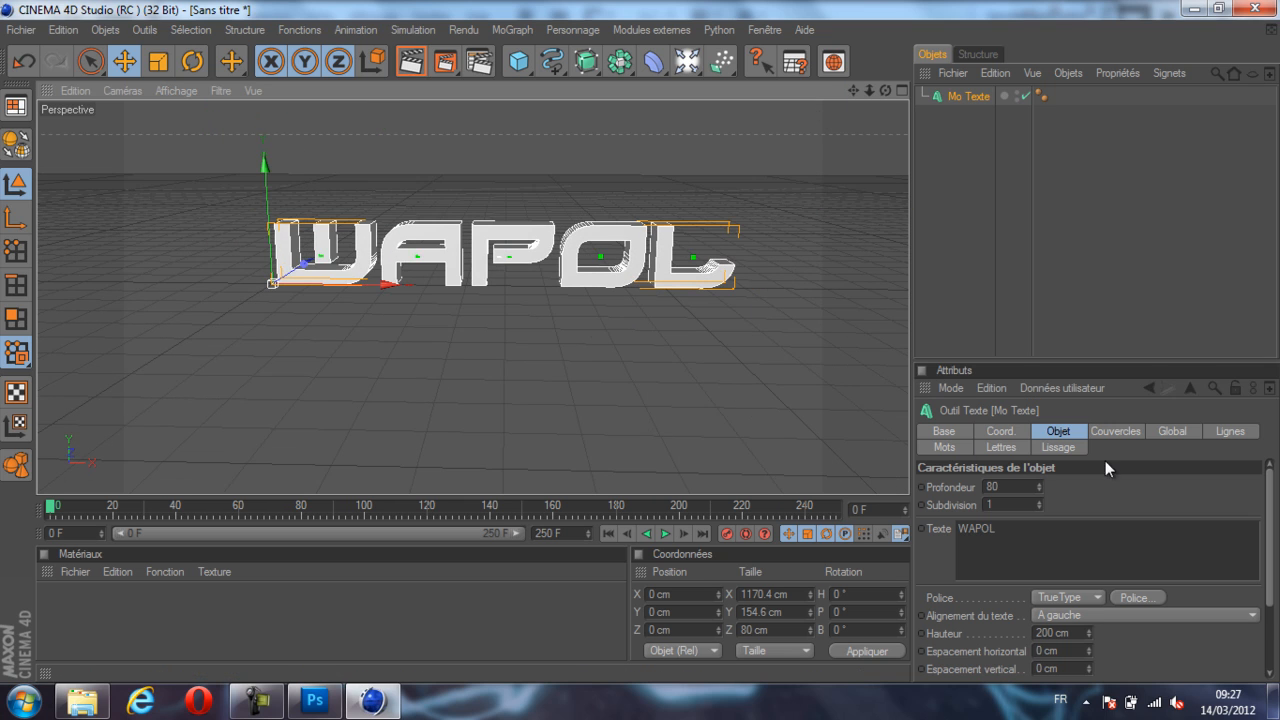
# Set both the start and end caps of the WAPOL text to Couvercle et biseau.
pyautogui.click(1112, 432)
pyautogui.click(1097, 488)
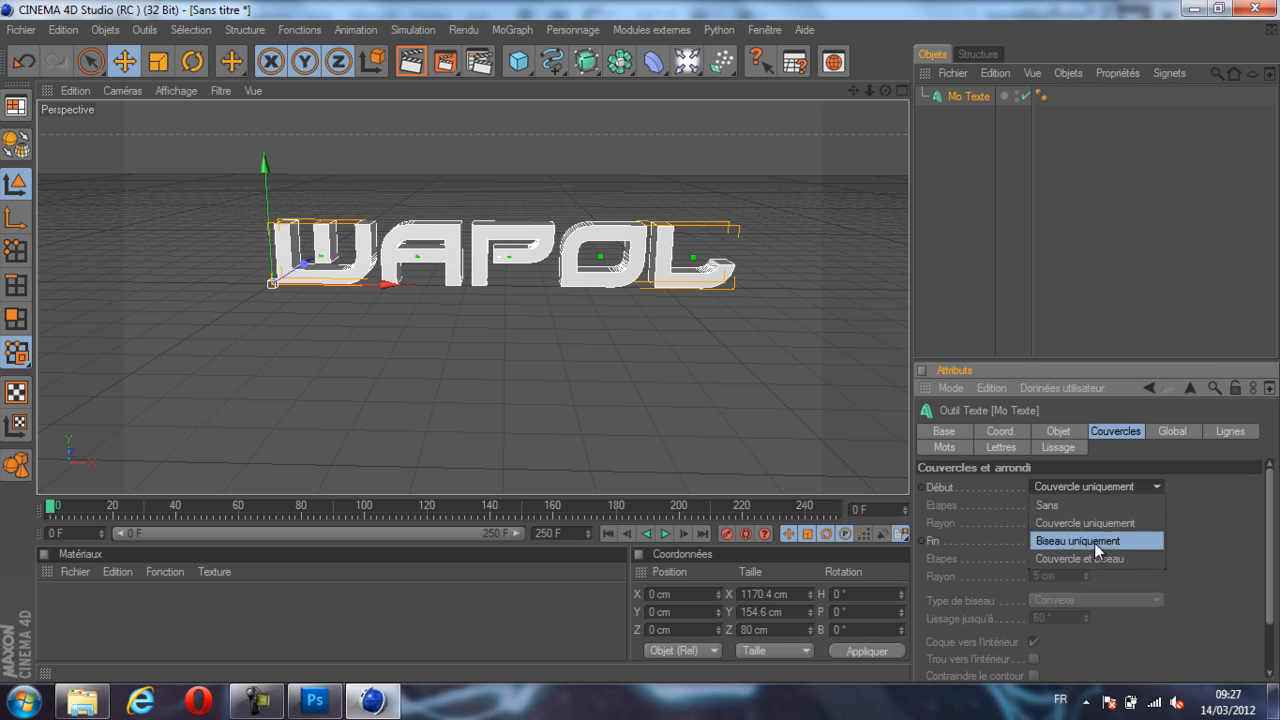
pyautogui.click(1093, 542)
pyautogui.click(1093, 542)
pyautogui.click(1101, 603)
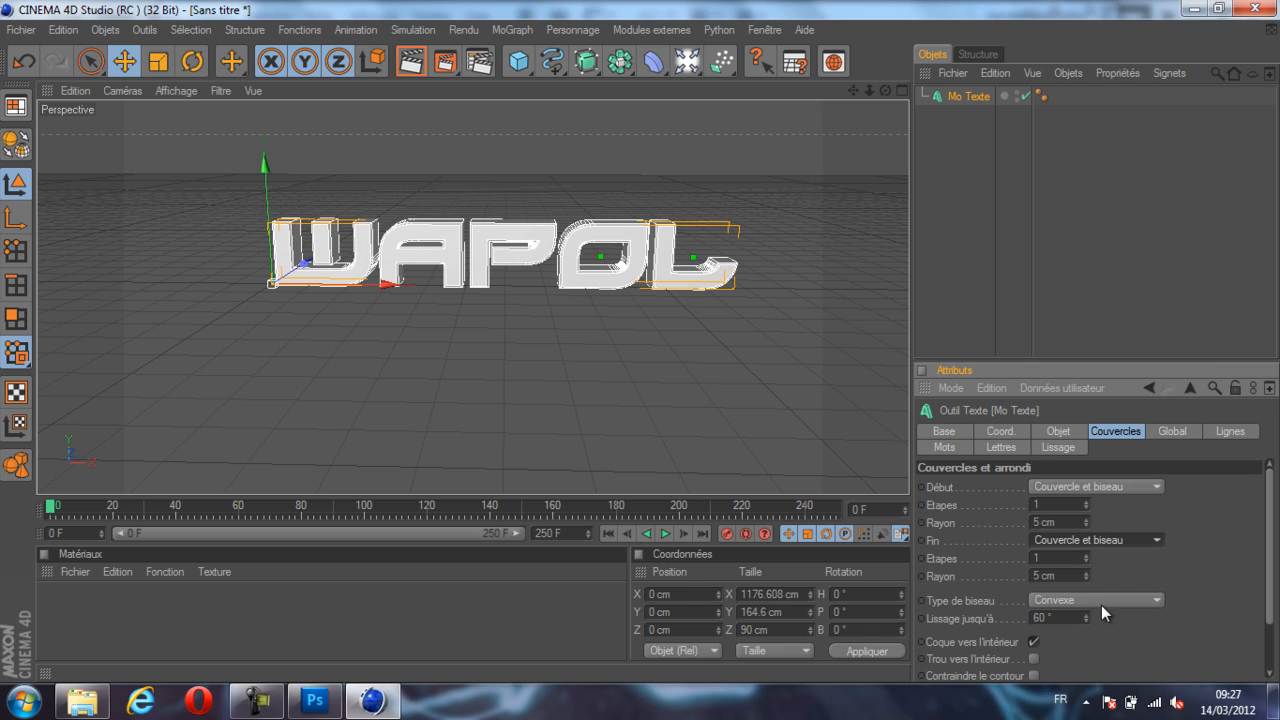
# Set the depth of the WAPOL text to 120.
pyautogui.click(1064, 431)
pyautogui.moveTo(885, 90); pyautogui.dragTo(631, 334)
pyautogui.click(1028, 489)
pyautogui.write('120')
pyautogui.press('Return')
pyautogui.moveTo(880, 94); pyautogui.dragTo(863, 325)
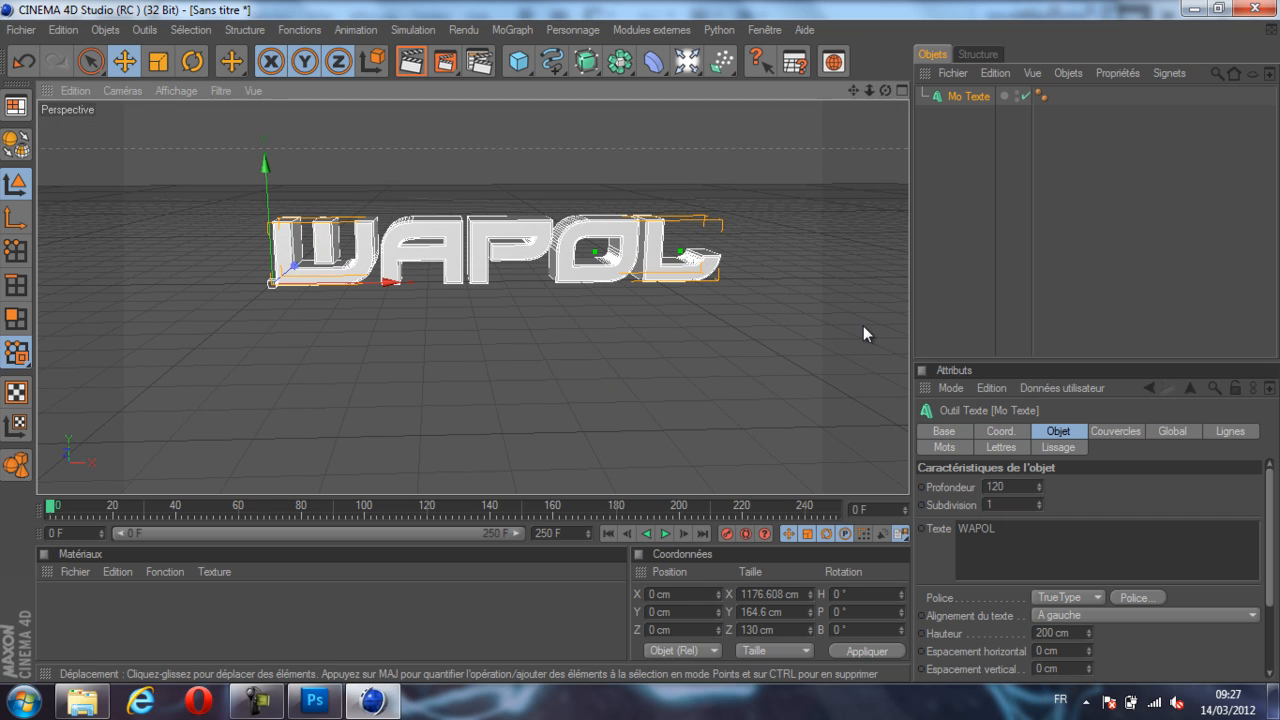
pyautogui.moveTo(883, 95); pyautogui.dragTo(641, 342)
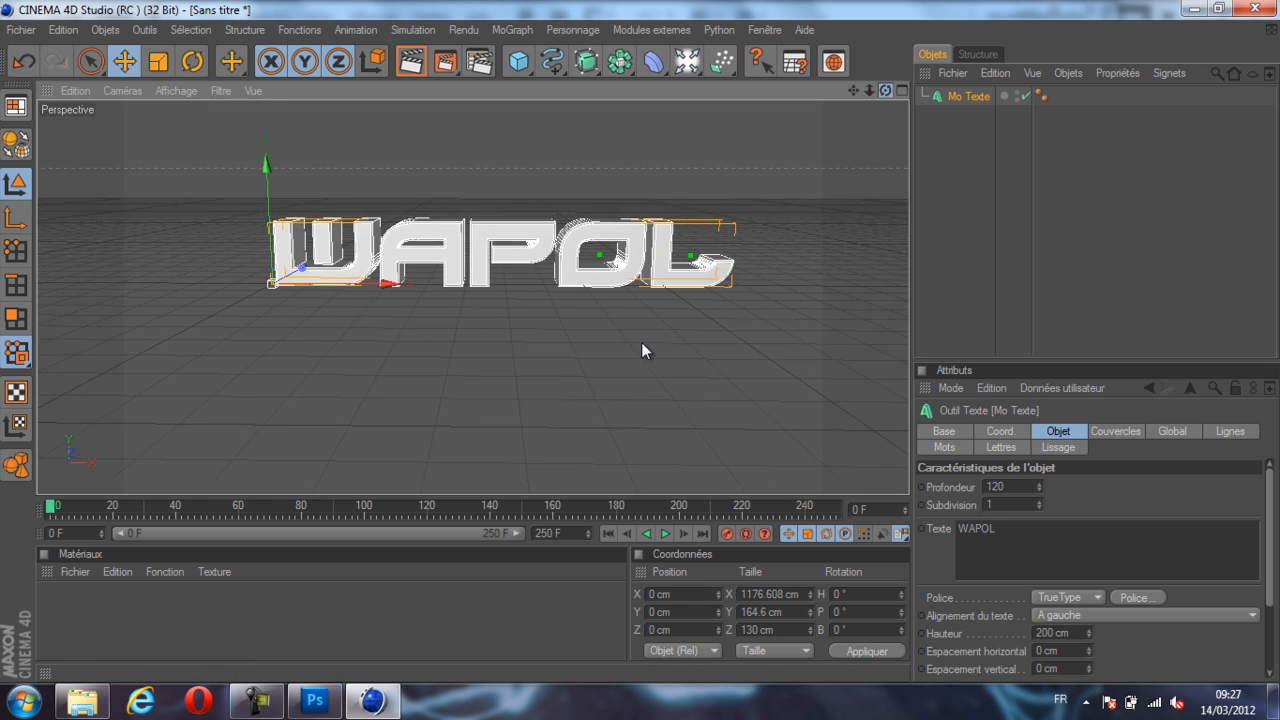
# Duplicate the Mo Texte object and set the copy's depth to 60.
pyautogui.click(967, 99)
pyautogui.hotkey('ctrl', 'c')
pyautogui.hotkey('ctrl', 'v')
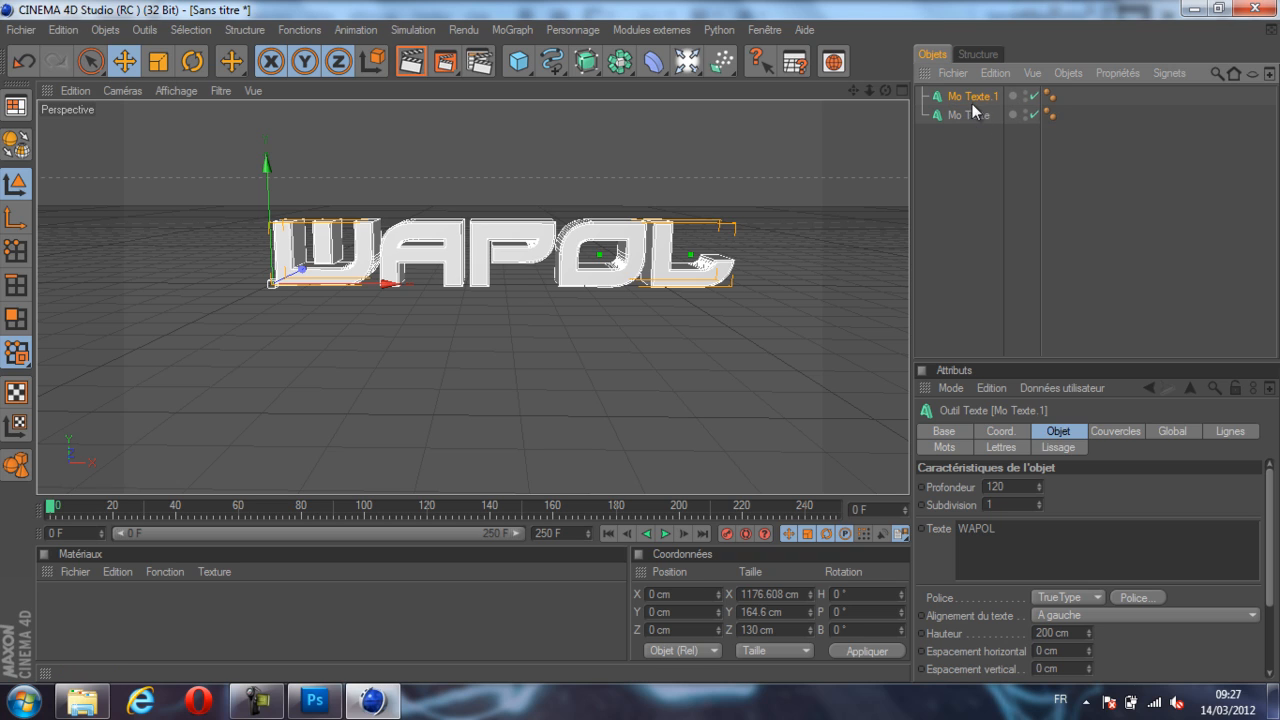
pyautogui.click(1014, 486)
pyautogui.write('60')
pyautogui.press('Return')
# Move the text copy along the Z axis to about 34.4 cm, inside the depth of the original text.
pyautogui.moveTo(885, 92); pyautogui.dragTo(641, 341)
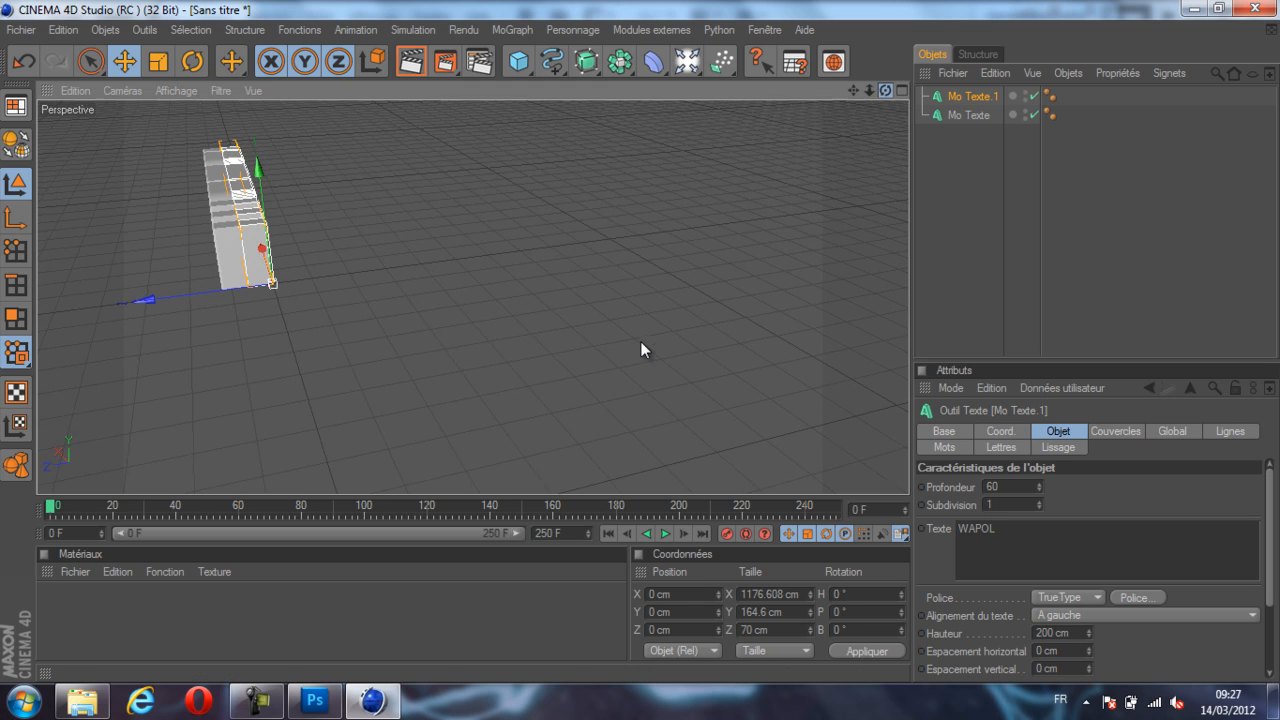
pyautogui.moveTo(164, 295); pyautogui.dragTo(149, 298)
pyautogui.moveTo(885, 91); pyautogui.dragTo(572, 318)
# Set the start cap's bevel radius on the text copy to 18 cm.
pyautogui.click(1106, 431)
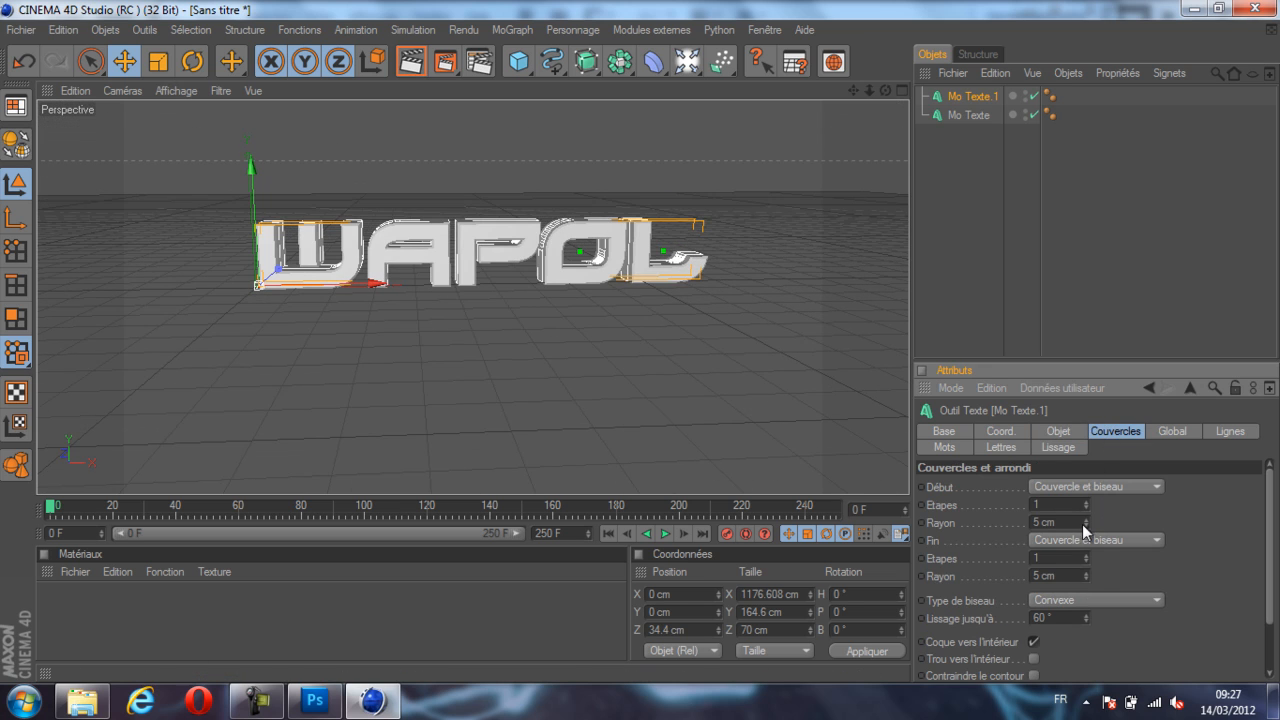
pyautogui.click(1087, 519)
pyautogui.moveTo(1088, 519); pyautogui.dragTo(1085, 518)
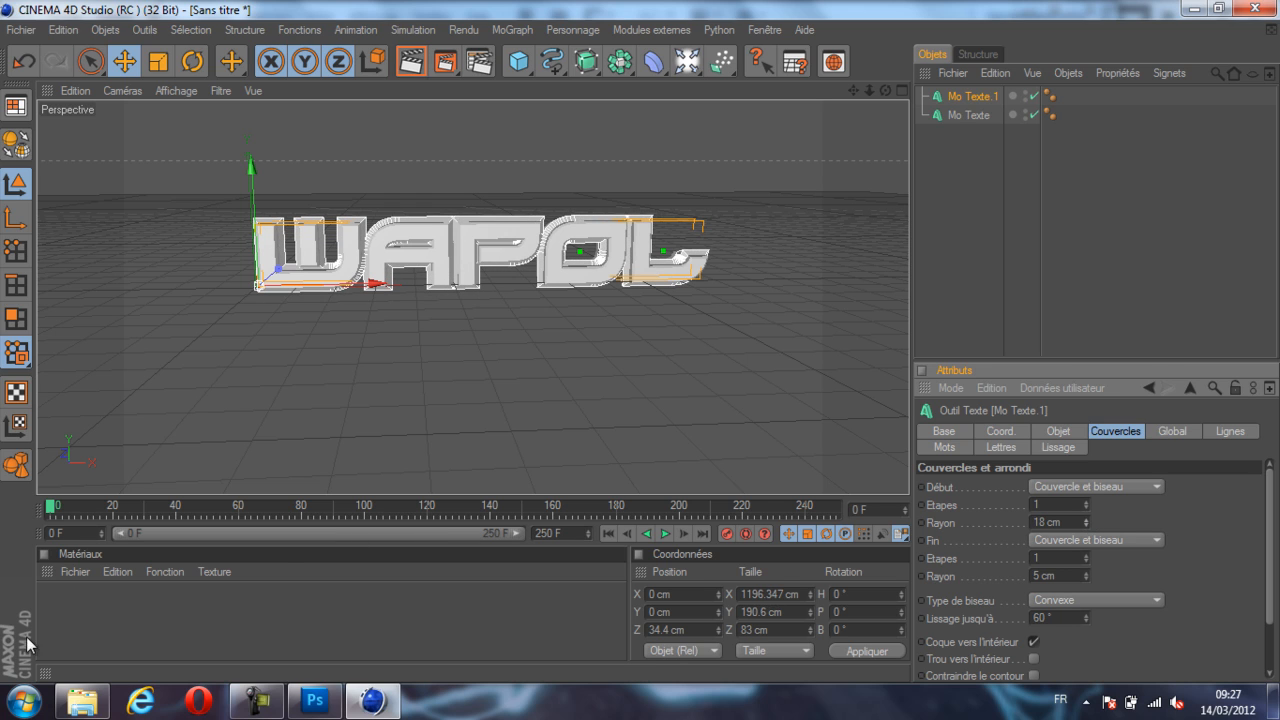
# Create a new material and disable its Spécularité channel.
pyautogui.doubleClick(85, 618)
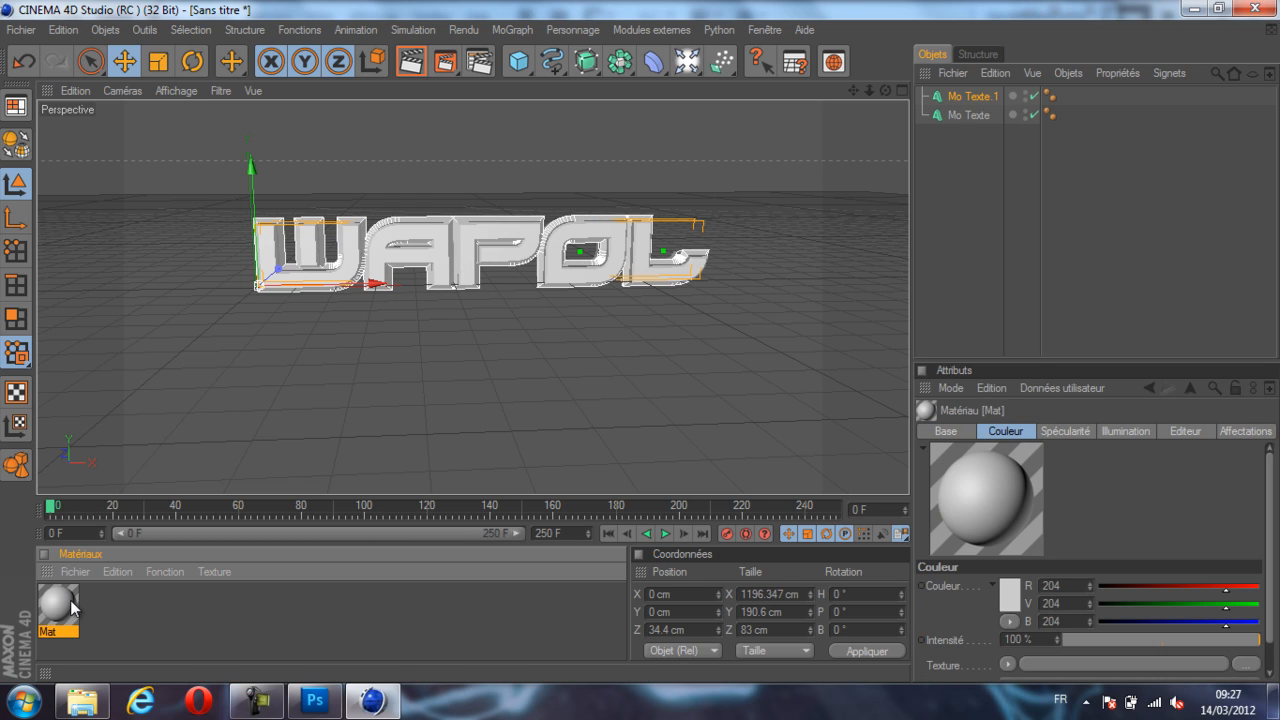
pyautogui.doubleClick(72, 606)
pyautogui.click(382, 492)
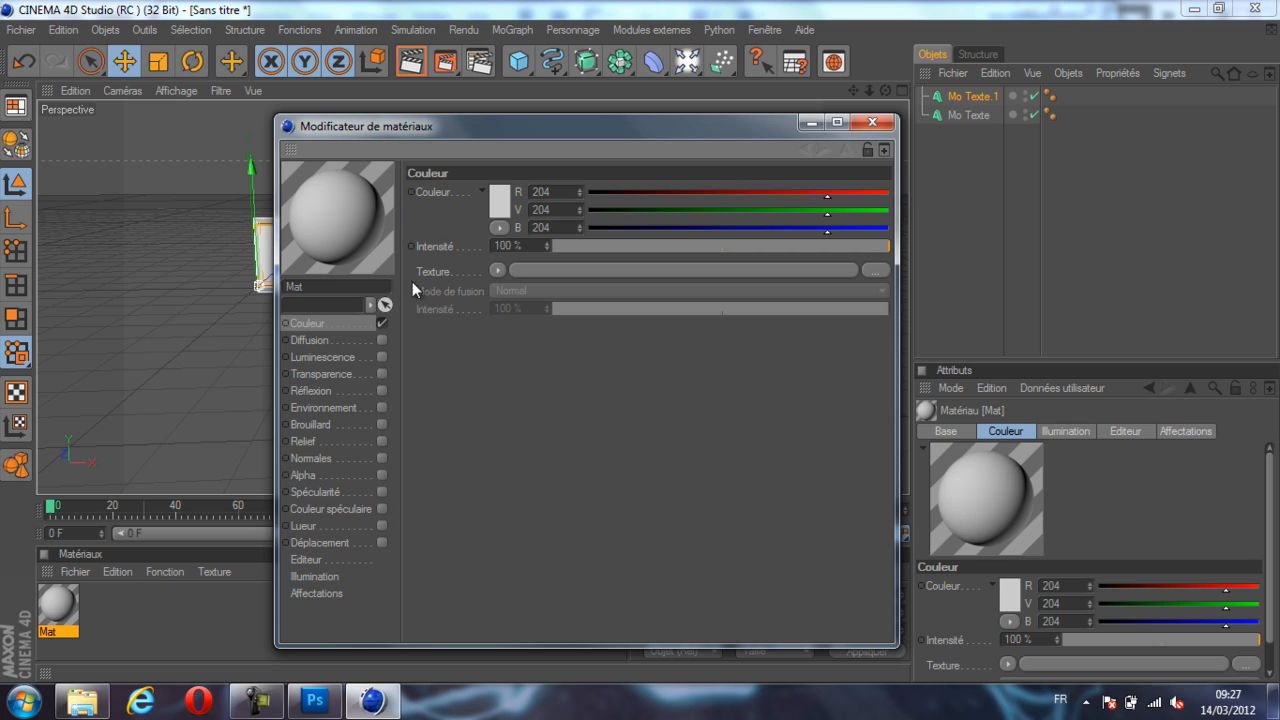
# Set the material's colour to dark grey with R, V and B at 49.
pyautogui.click(500, 199)
pyautogui.moveTo(480, 165); pyautogui.dragTo(342, 207)
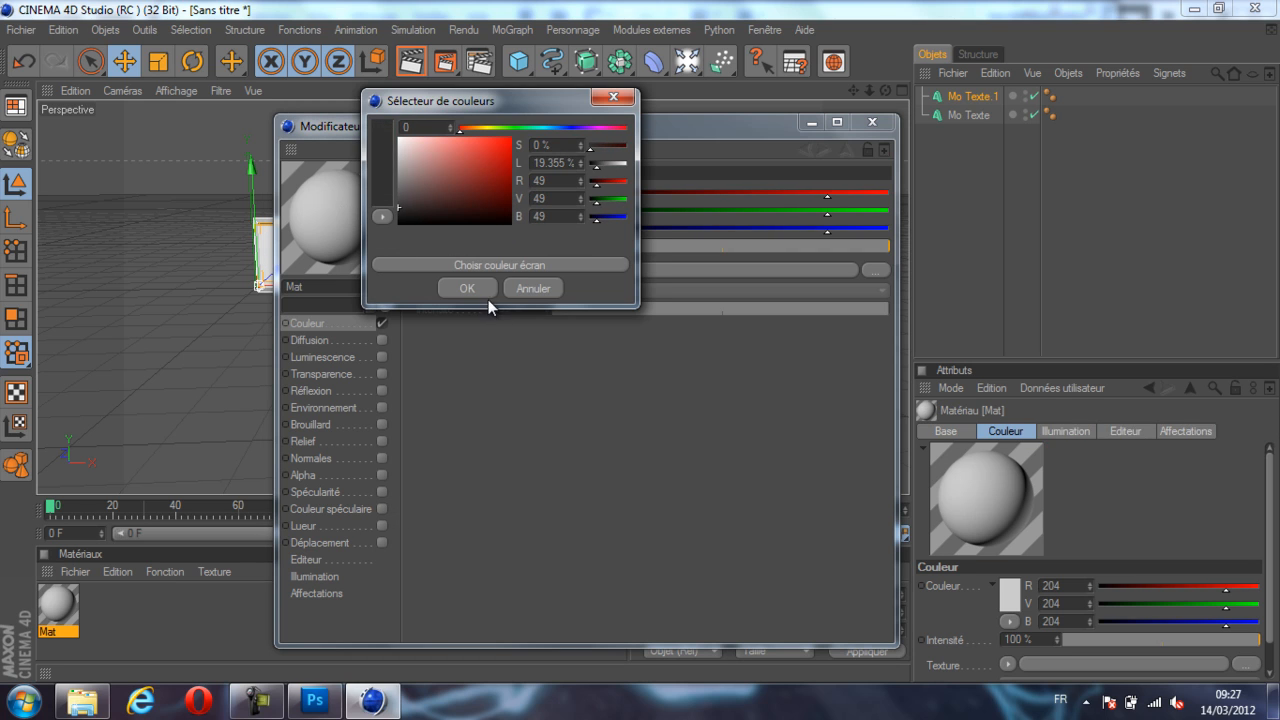
pyautogui.click(467, 288)
# Enable the grey material's Réflexion channel and set its intensity to 50 %.
pyautogui.click(382, 391)
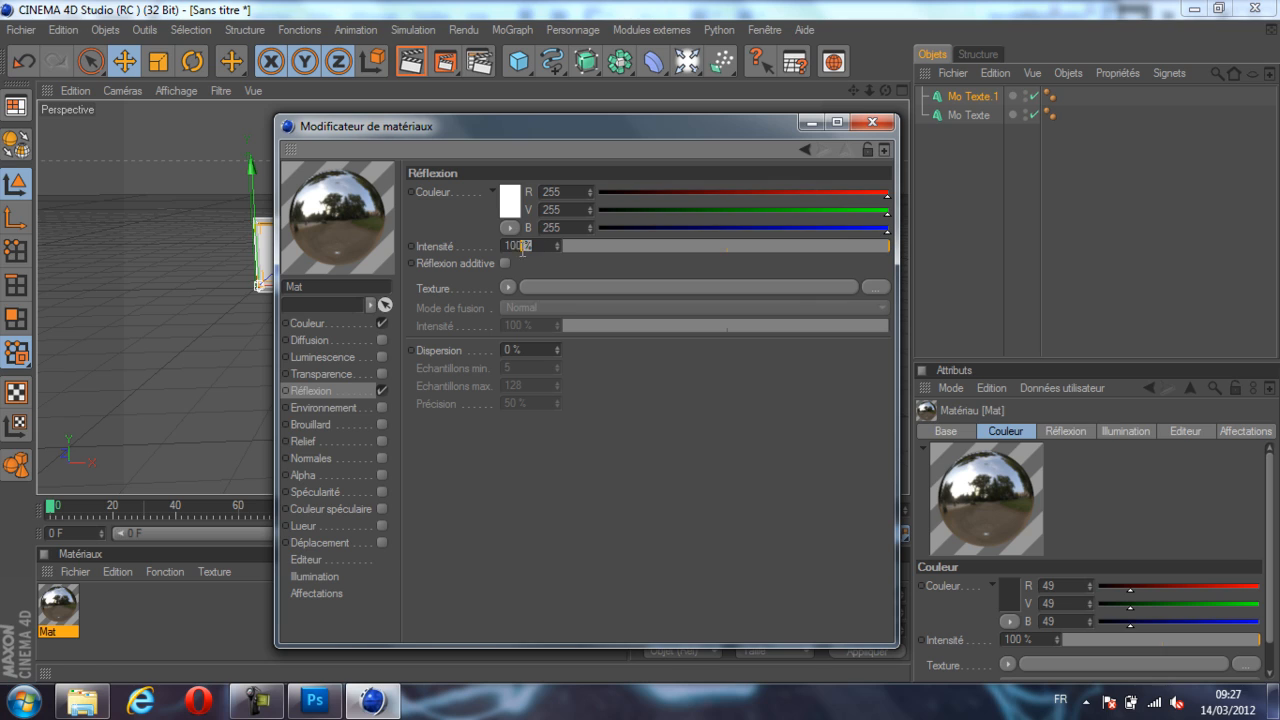
pyautogui.moveTo(522, 249); pyautogui.dragTo(327, 214)
pyautogui.write('50')
pyautogui.press('Return')
# Load a Fresnel texture in the grey material's reflection and set the texture intensity to 30 %.
pyautogui.click(507, 288)
pyautogui.click(562, 477)
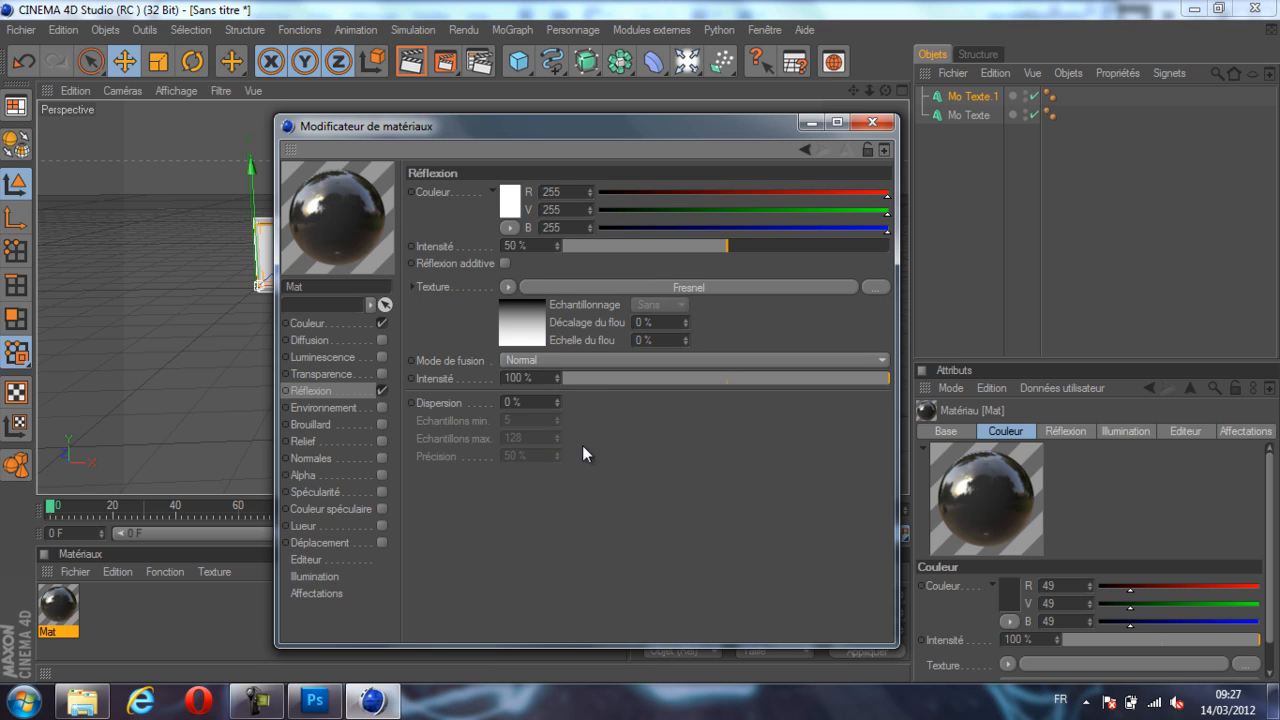
pyautogui.write('30')
pyautogui.press('Return')
pyautogui.click(866, 124)
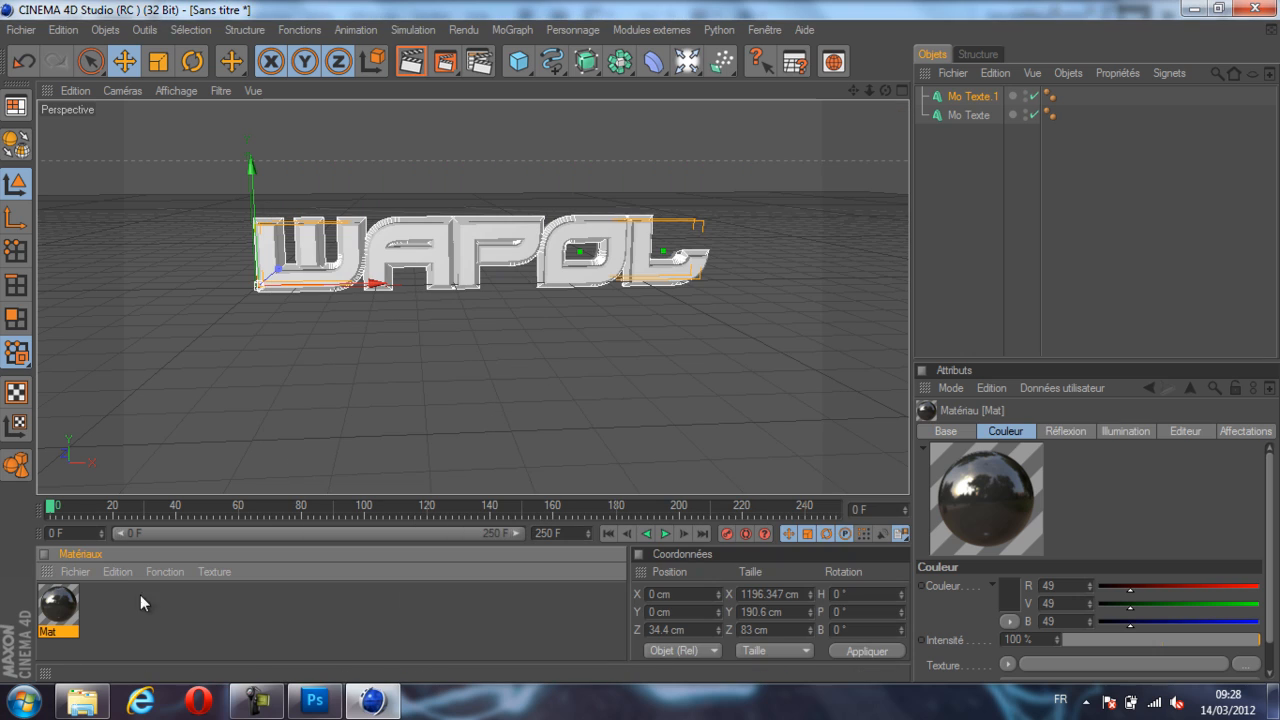
# Create a second material with the Spécularité channel disabled and a dark red colour of R 109, V 0, B 0.
pyautogui.doubleClick(112, 598)
pyautogui.doubleClick(57, 604)
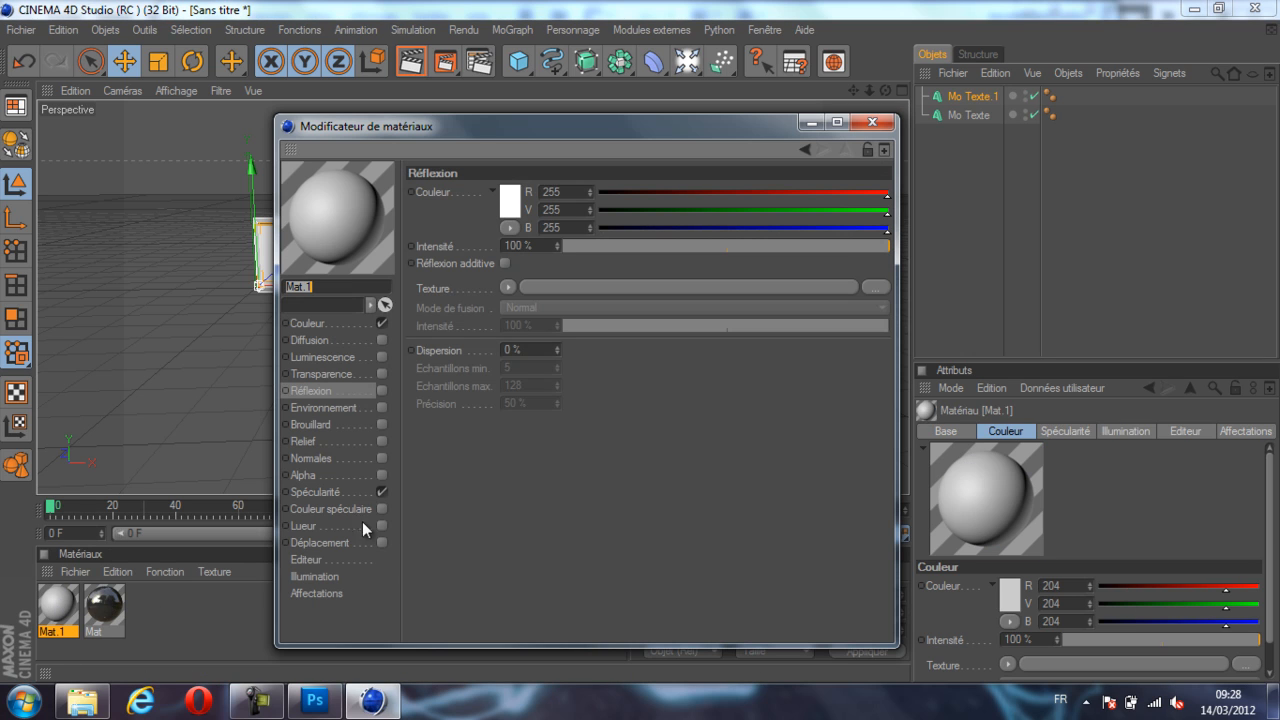
pyautogui.click(320, 323)
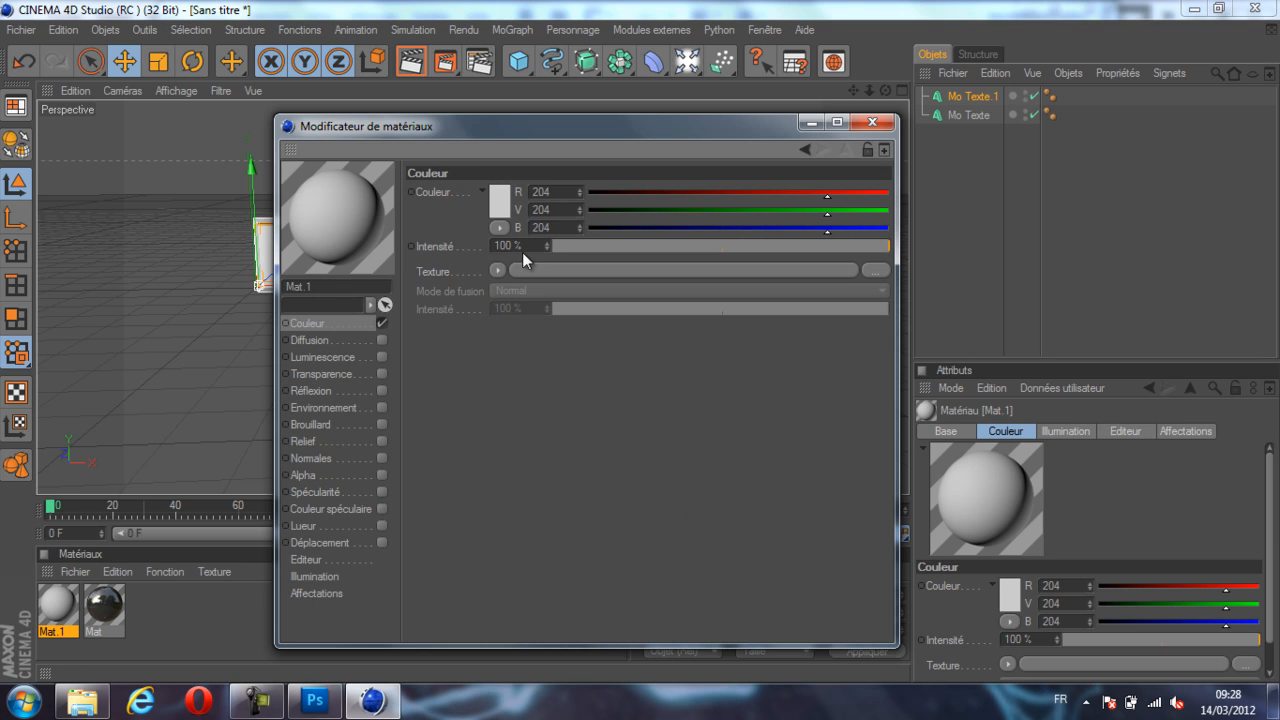
pyautogui.click(501, 202)
pyautogui.moveTo(500, 188); pyautogui.dragTo(521, 198)
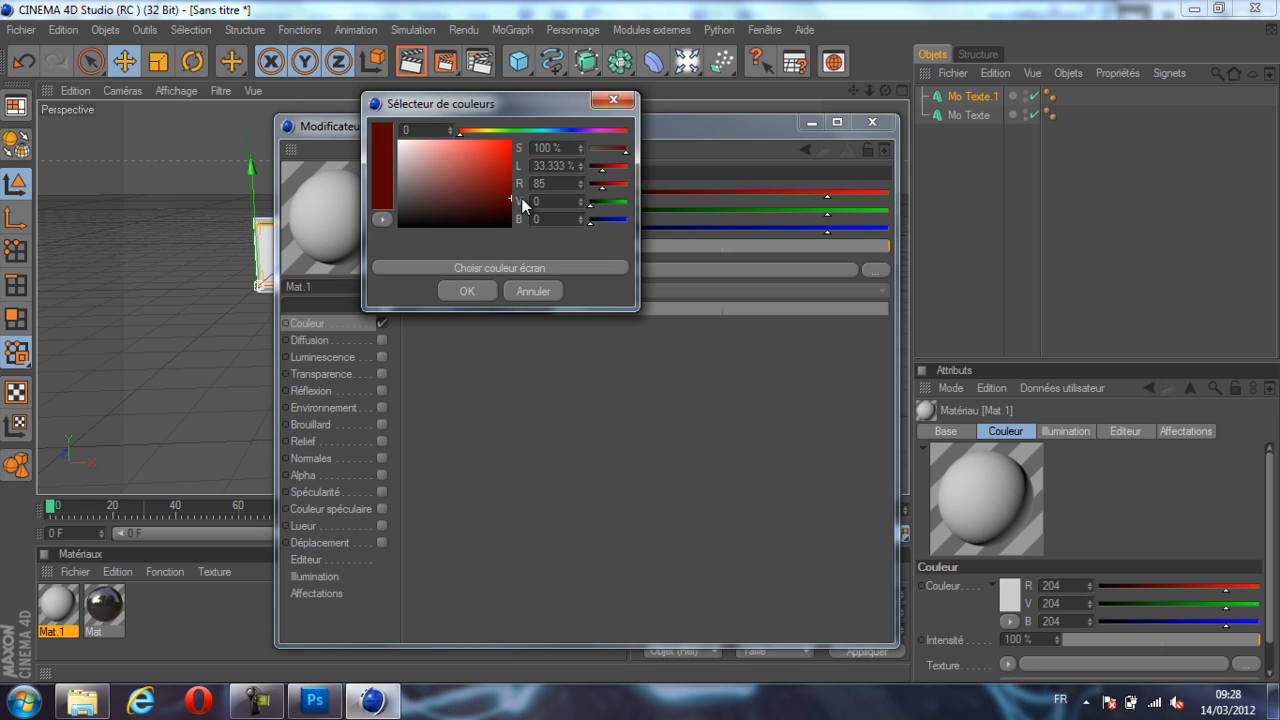
pyautogui.click(511, 192)
pyautogui.click(509, 191)
pyautogui.click(489, 289)
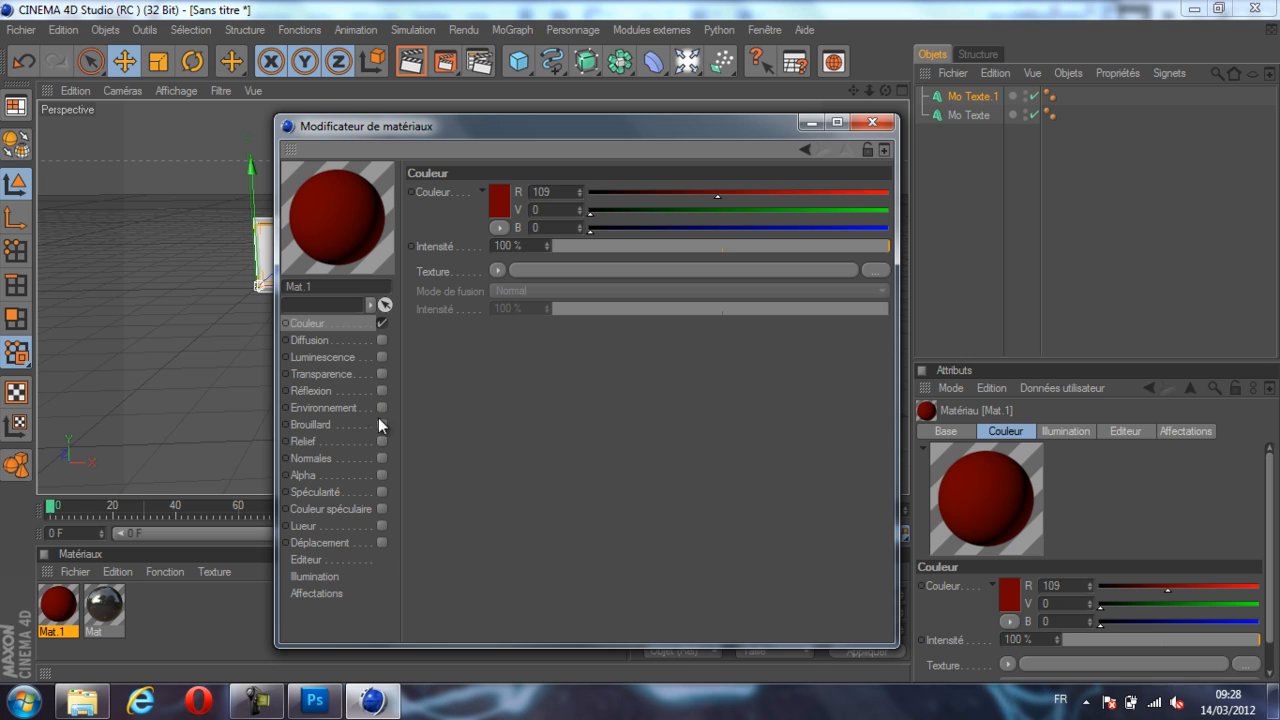
# Enable reflection on the red material at 50 % intensity, with a Fresnel texture set to 40 %.
pyautogui.click(381, 391)
pyautogui.write('50')
pyautogui.press('Return')
pyautogui.click(509, 288)
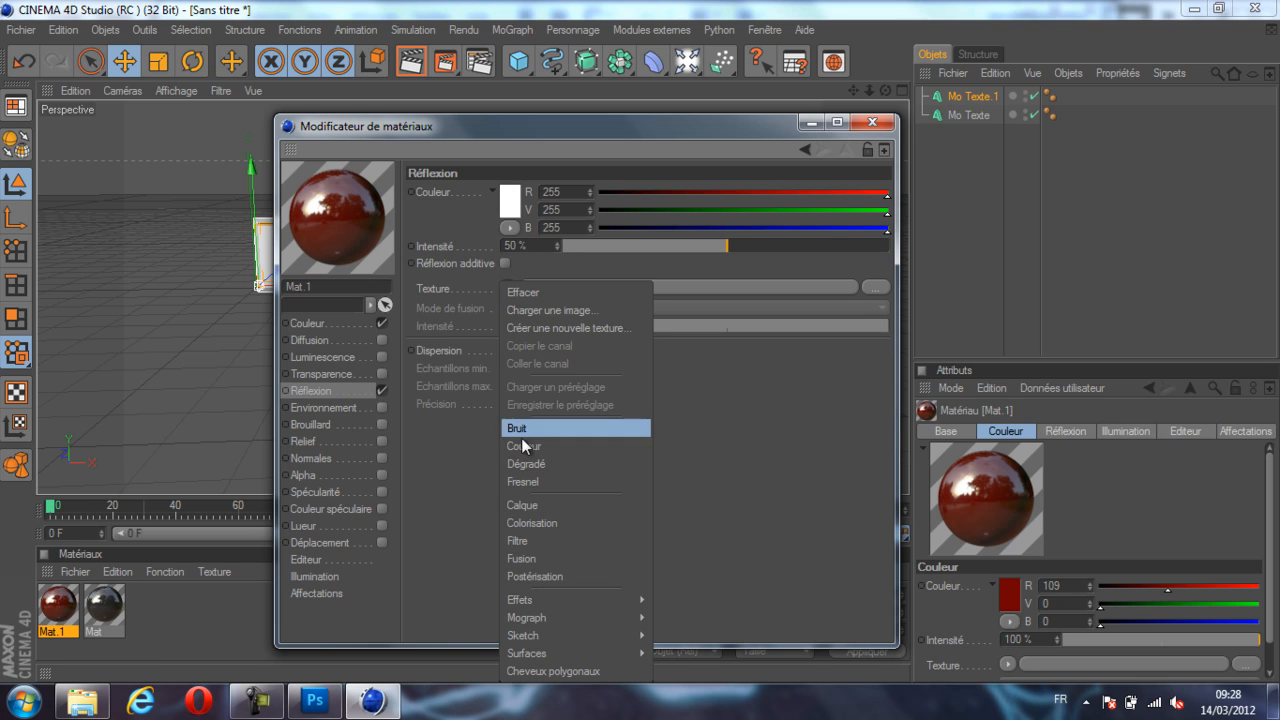
pyautogui.click(529, 482)
pyautogui.write('40')
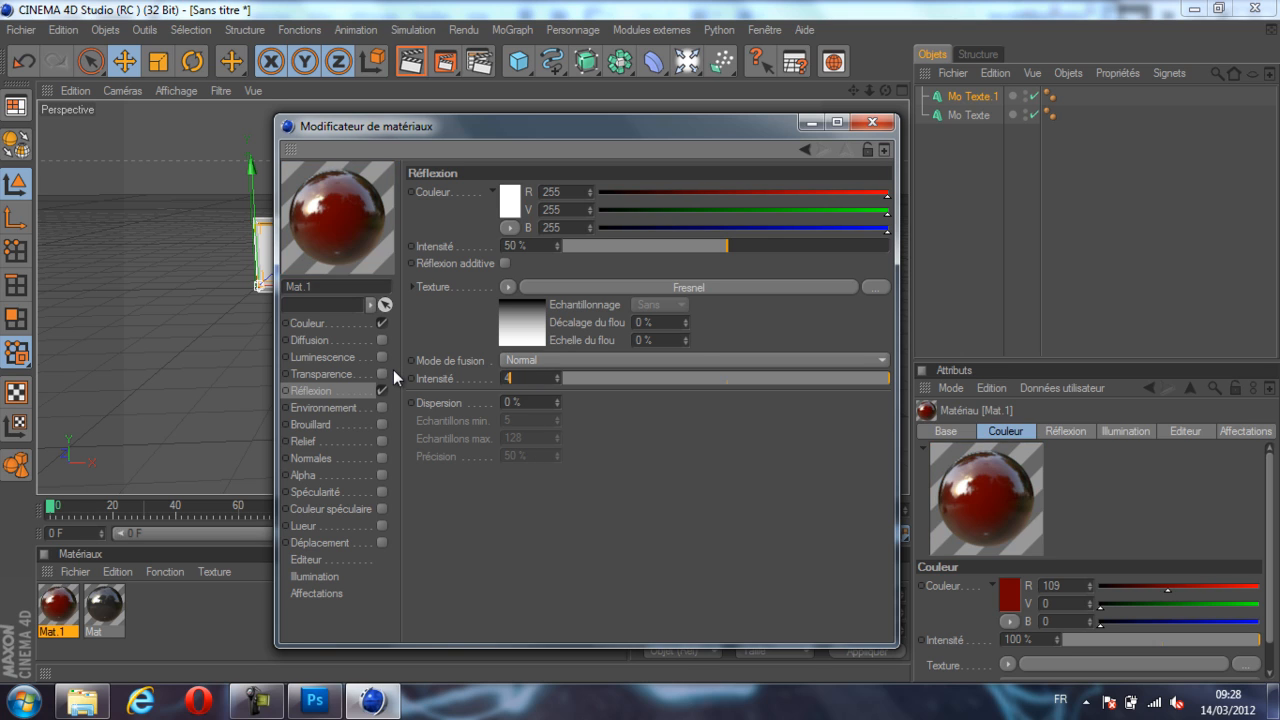
pyautogui.press('Return')
pyautogui.click(869, 123)
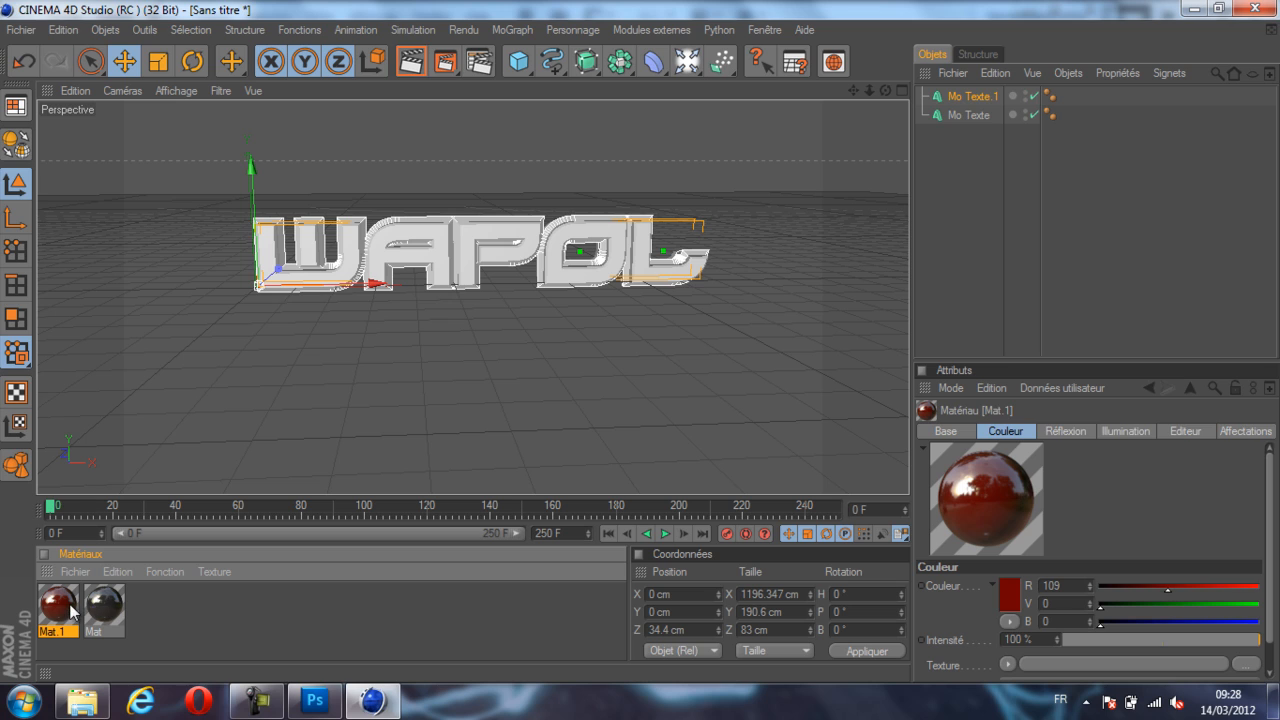
# Apply the red material to Mo Texte.1 and the grey one to Mo Texte, and preview-render the active view.
pyautogui.moveTo(990, 101); pyautogui.dragTo(992, 113)
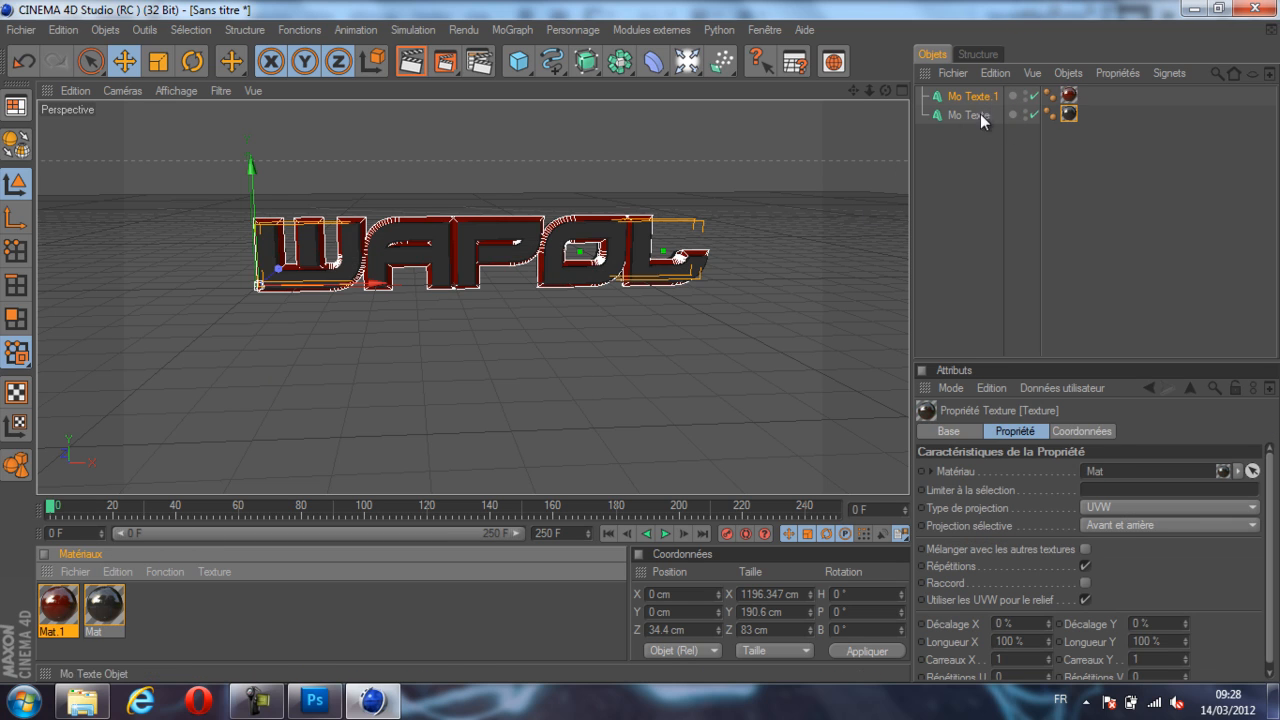
pyautogui.click(429, 55)
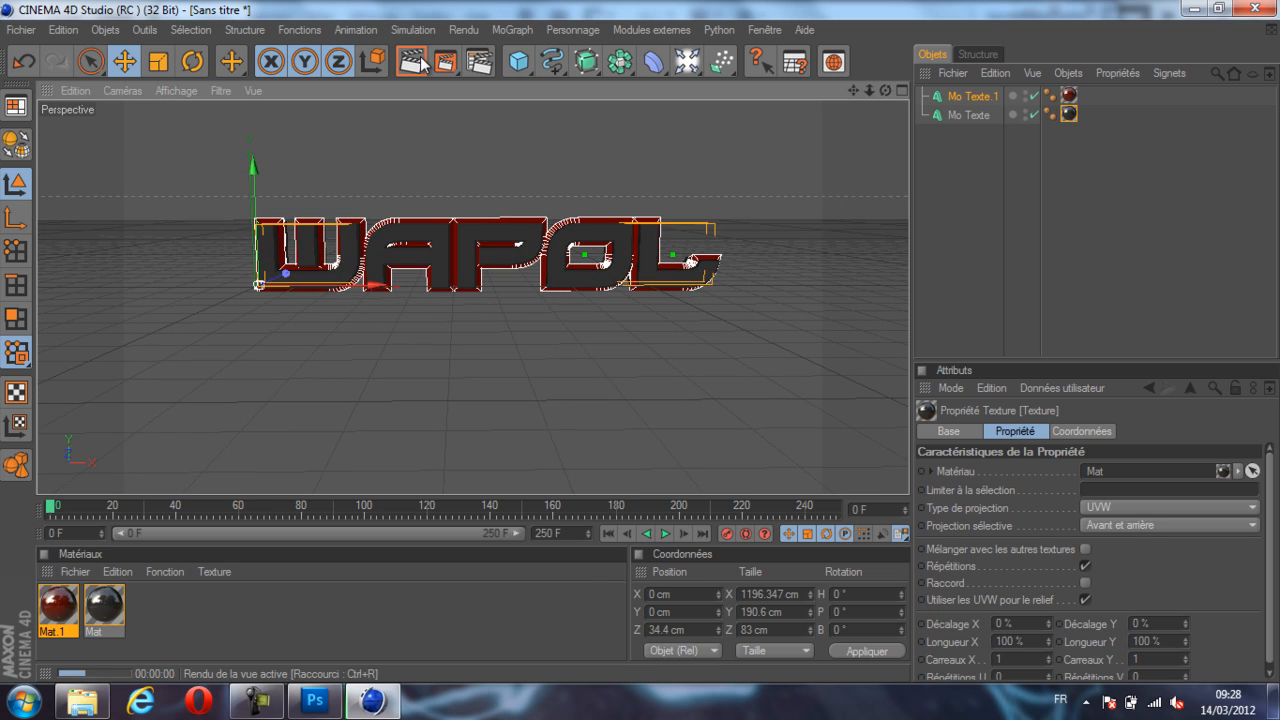
pyautogui.keyDown('alt'); pyautogui.moveTo(578, 320); pyautogui.dragTo(671, 355); pyautogui.keyUp('alt')
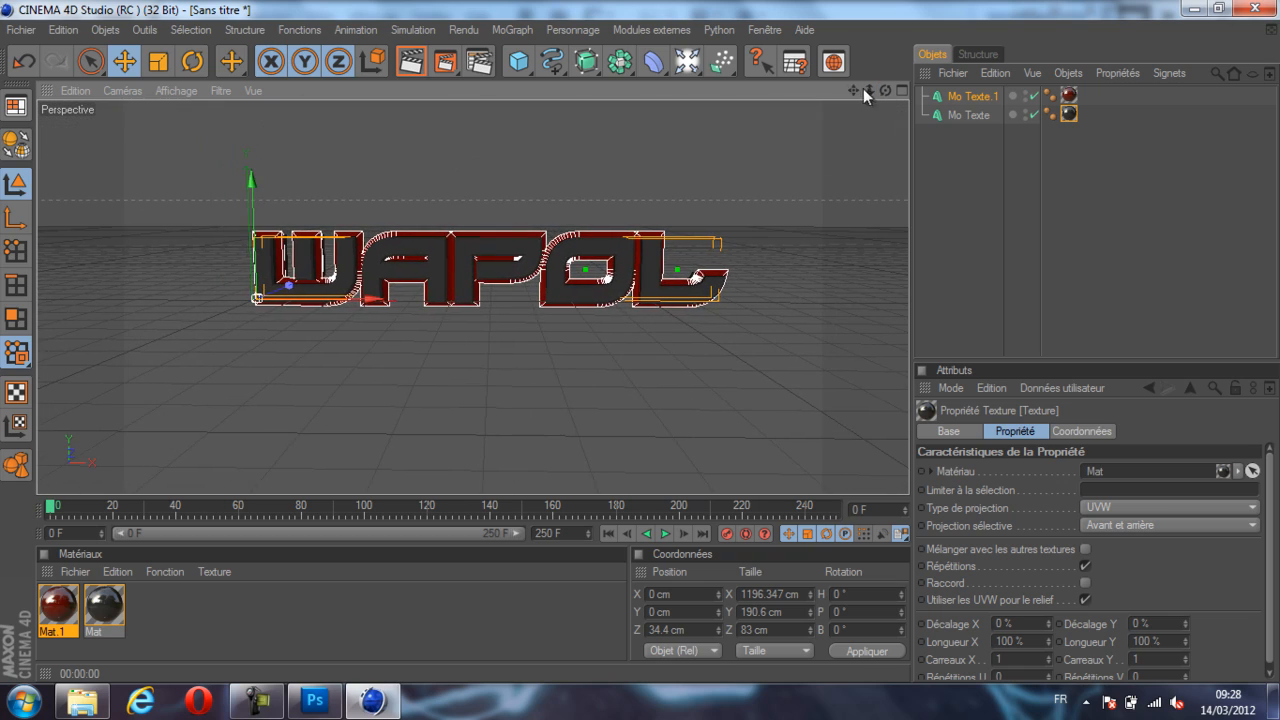
pyautogui.moveTo(888, 88); pyautogui.dragTo(640, 349)
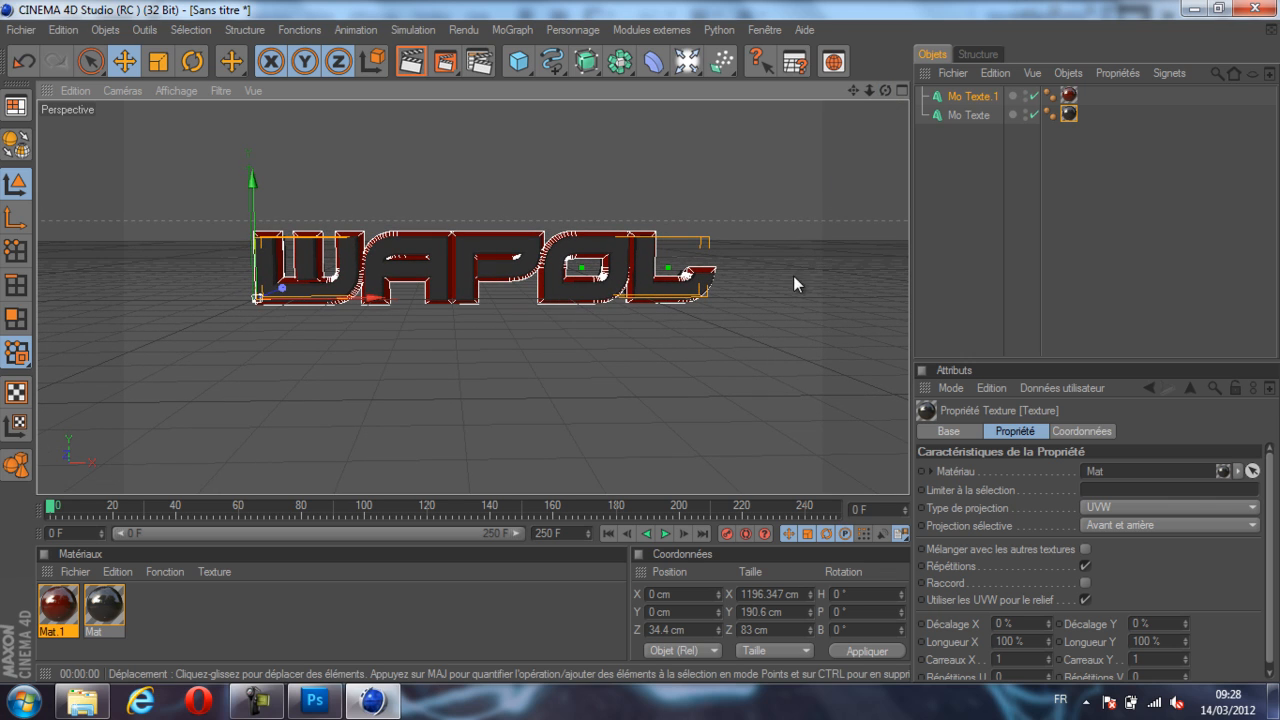
pyautogui.click(796, 232)
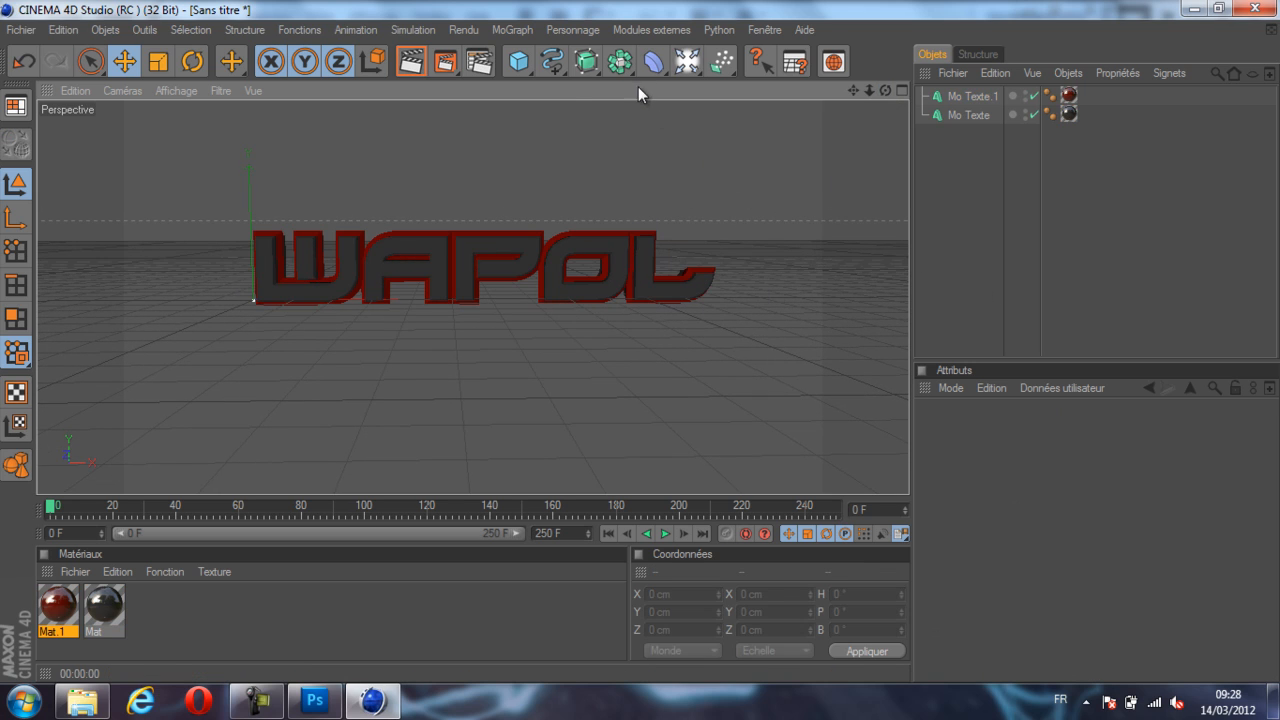
# Add a Rectangle spline, centre it on the text at about X 607 cm, and make it editable.
pyautogui.moveTo(524, 66); pyautogui.dragTo(451, 140)
pyautogui.moveTo(553, 60); pyautogui.dragTo(649, 191)
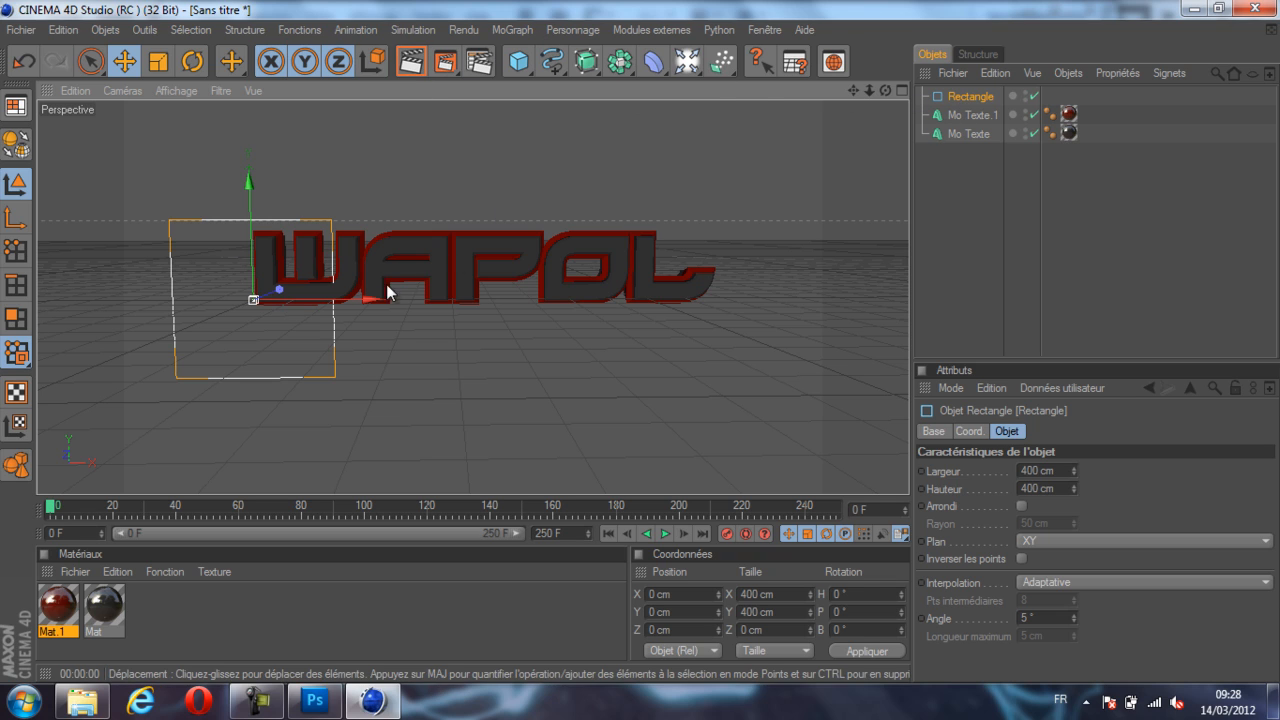
pyautogui.moveTo(355, 301); pyautogui.dragTo(567, 340)
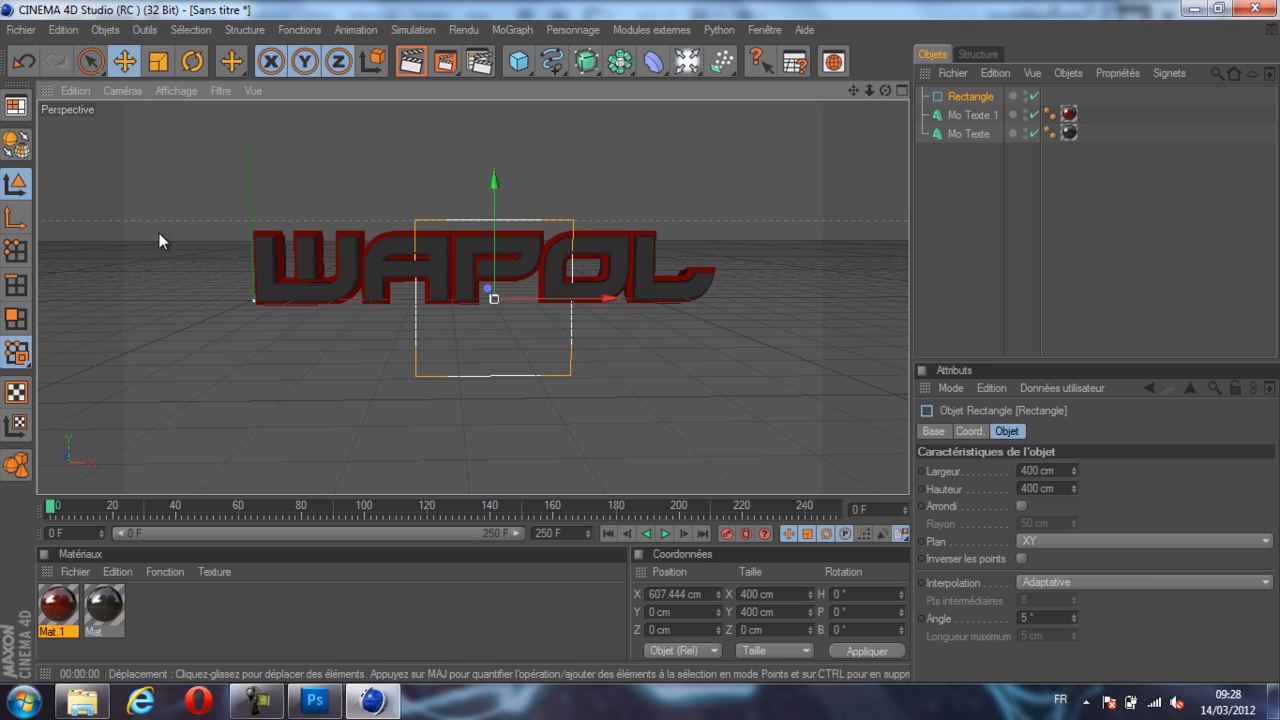
pyautogui.click(14, 145)
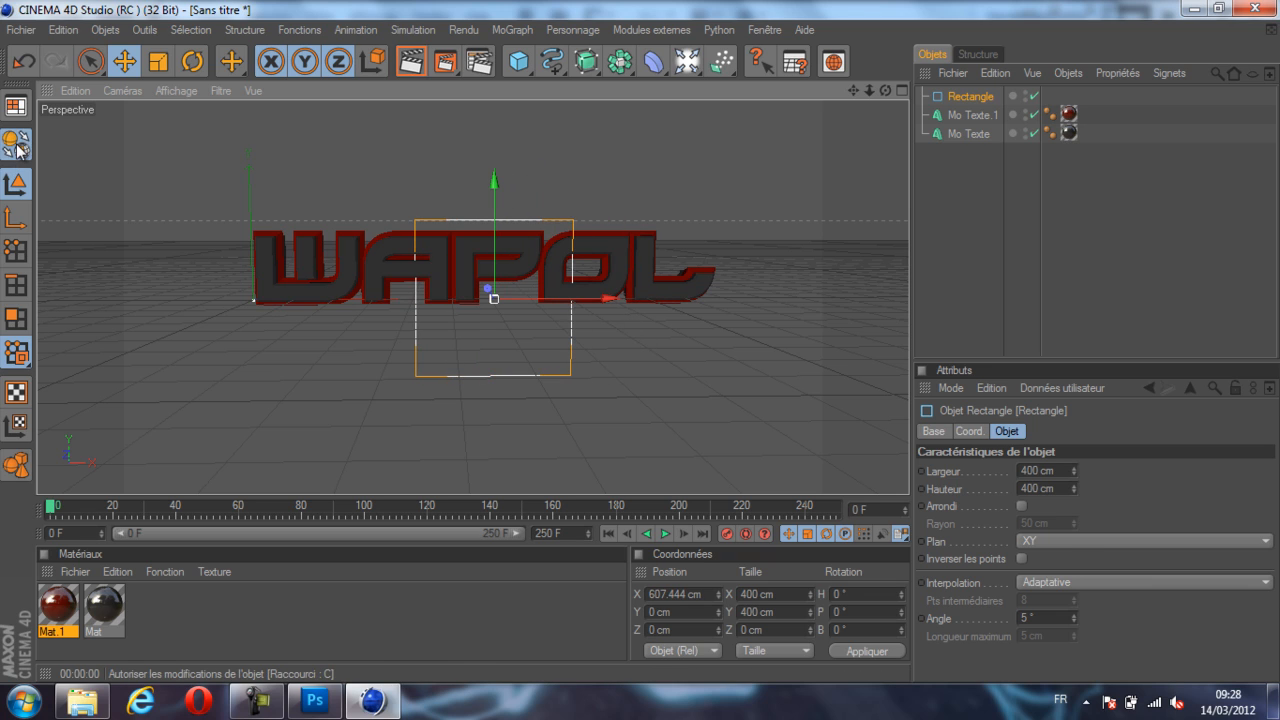
# Scale the rectangular spline to about 1490 × 598 cm and raise it to about Y 69 cm so it surrounds the text.
pyautogui.click(157, 61)
pyautogui.moveTo(598, 302); pyautogui.dragTo(824, 360)
pyautogui.moveTo(497, 218); pyautogui.dragTo(640, 344)
pyautogui.press('e')
pyautogui.moveTo(493, 258); pyautogui.dragTo(493, 230)
pyautogui.click(166, 65)
pyautogui.moveTo(612, 271); pyautogui.dragTo(637, 341)
pyautogui.moveTo(495, 150); pyautogui.dragTo(640, 345)
pyautogui.moveTo(612, 271); pyautogui.dragTo(605, 343)
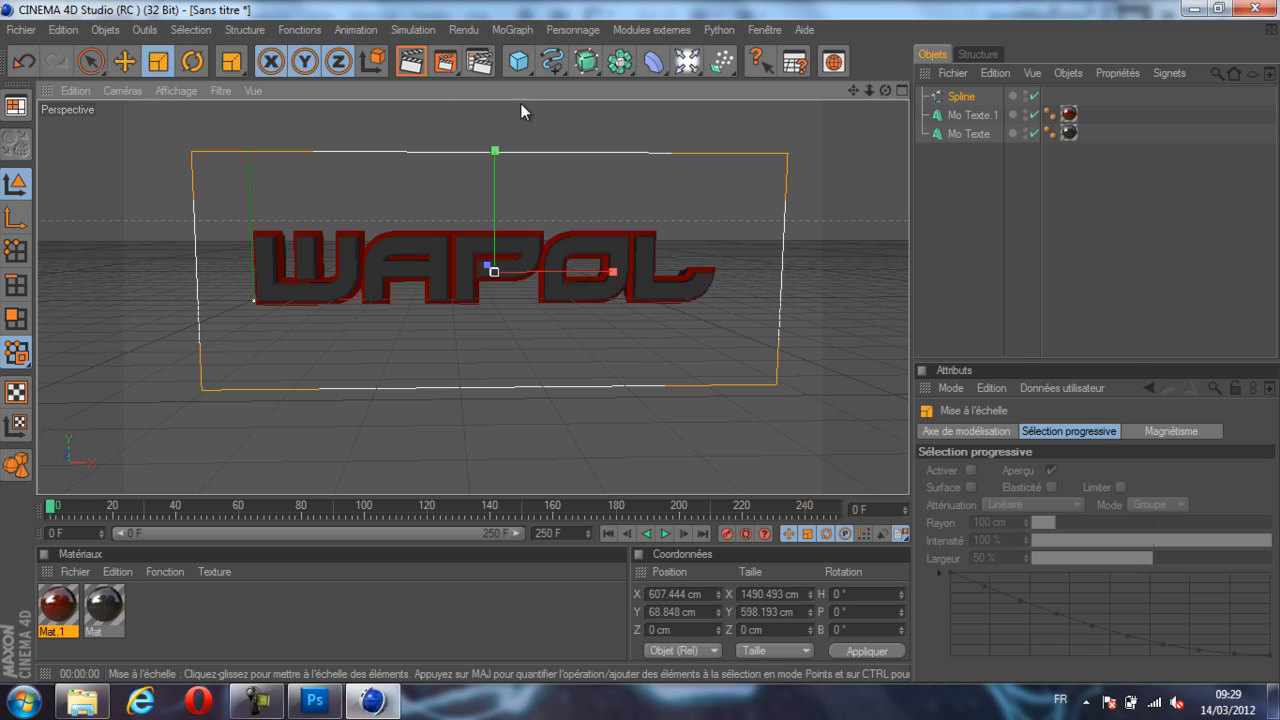
# Add an Extrusion NURBS object and nest the rectangular spline inside it.
pyautogui.moveTo(586, 63); pyautogui.dragTo(818, 82)
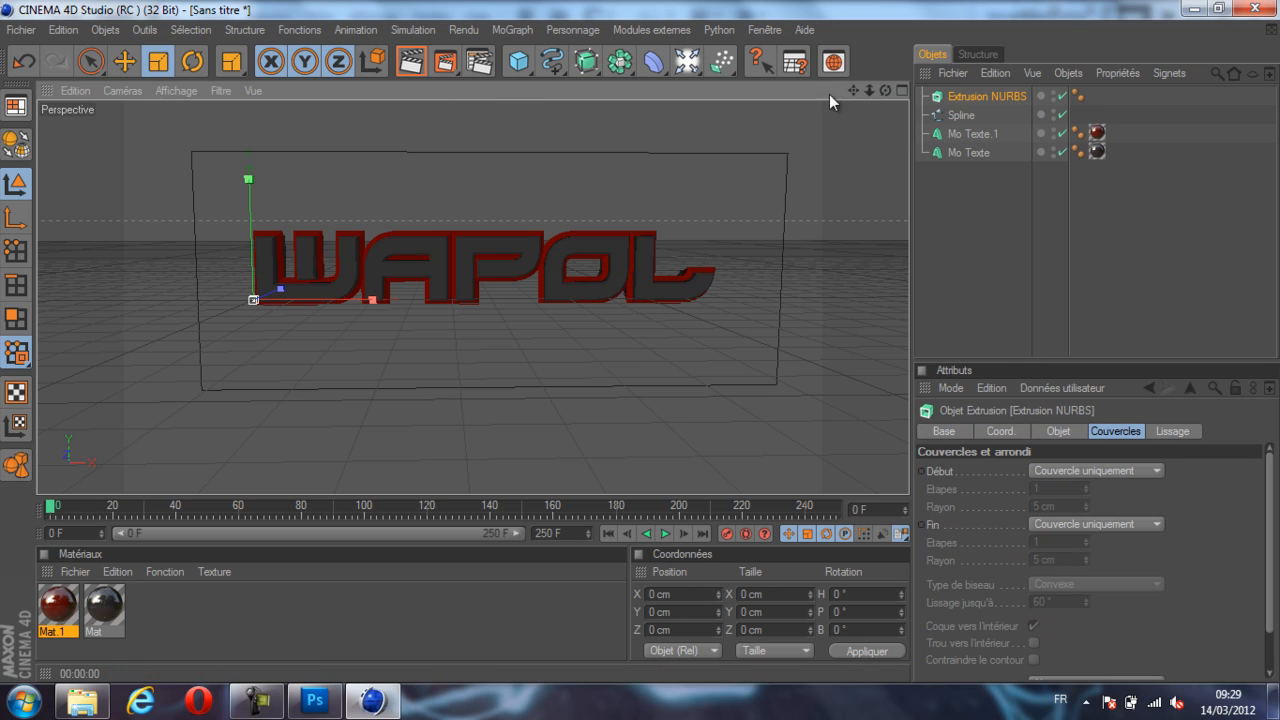
pyautogui.click(963, 117)
pyautogui.moveTo(960, 97); pyautogui.dragTo(960, 95)
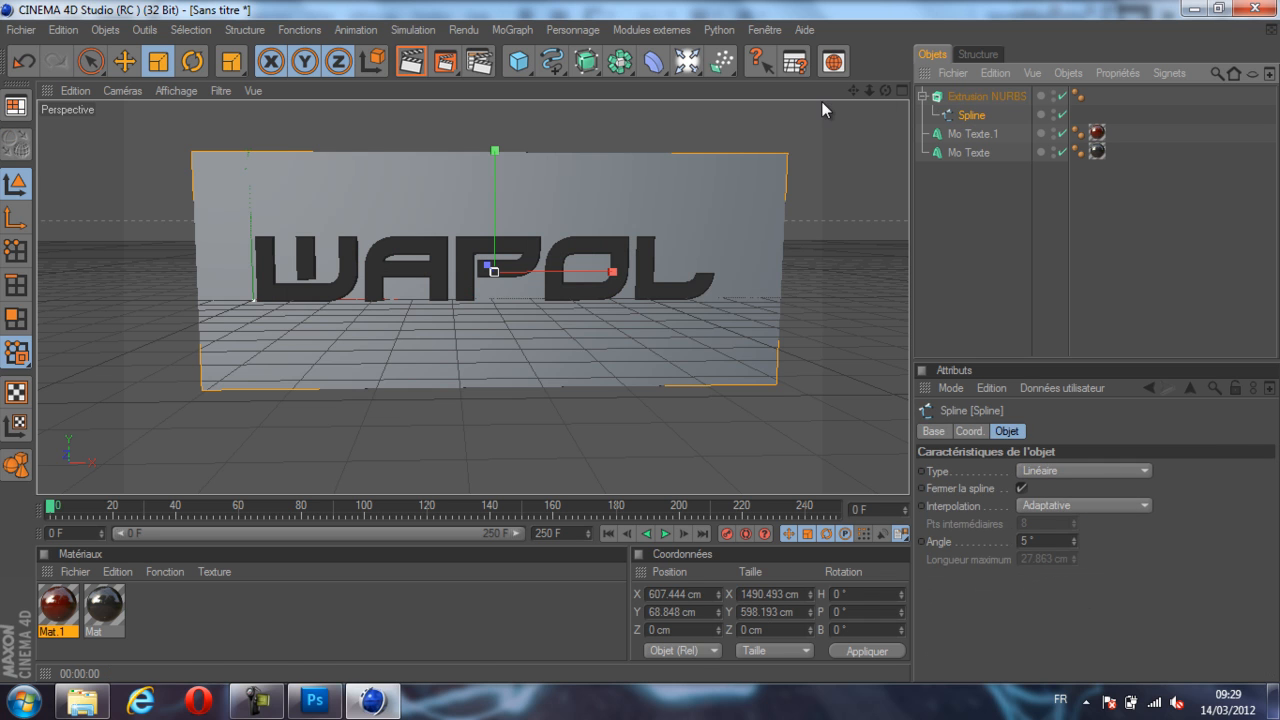
# Move the rectangular spline back along the Z axis to about 235 cm, behind the text.
pyautogui.moveTo(883, 90); pyautogui.dragTo(639, 349)
pyautogui.moveTo(641, 348)
pyautogui.keyDown('alt'); pyautogui.mouseDown()
pyautogui.moveTo(657, 351)
pyautogui.moveTo(563, 309)
pyautogui.moveTo(620, 340)
pyautogui.mouseUp(); pyautogui.keyUp('alt')
pyautogui.click(124, 62)
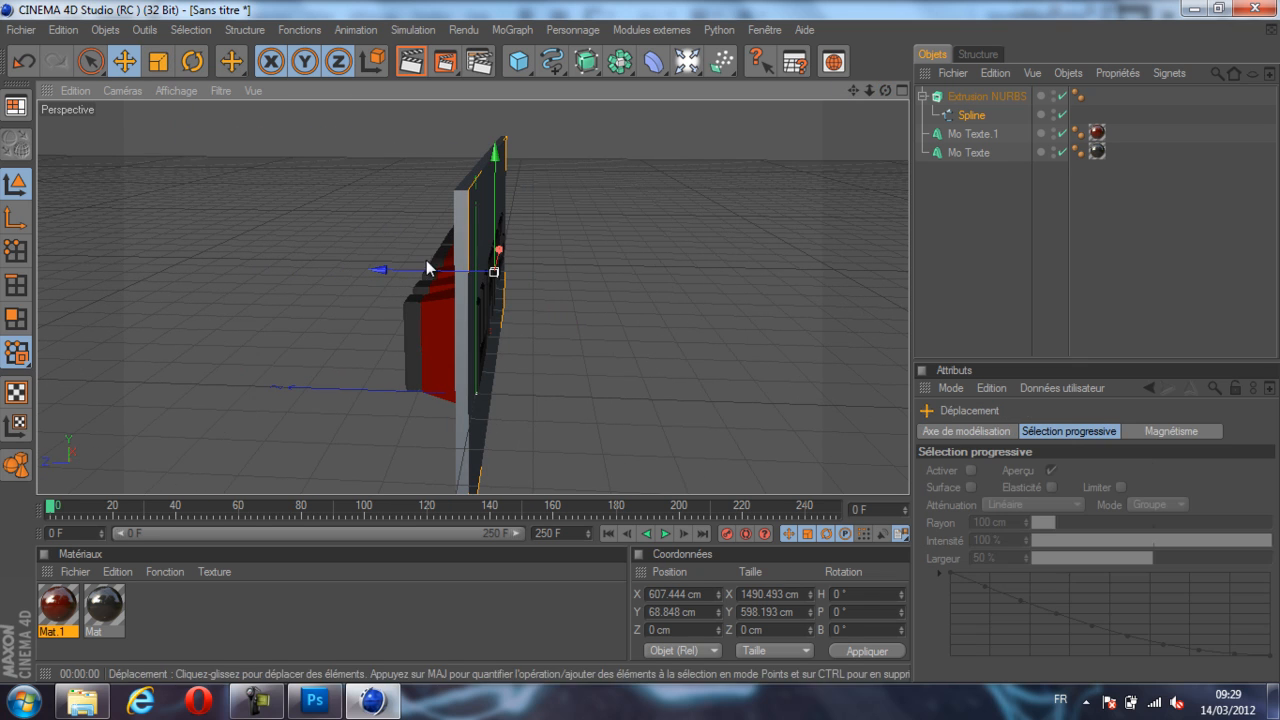
pyautogui.moveTo(414, 271); pyautogui.dragTo(634, 341)
pyautogui.moveTo(888, 91); pyautogui.dragTo(639, 341)
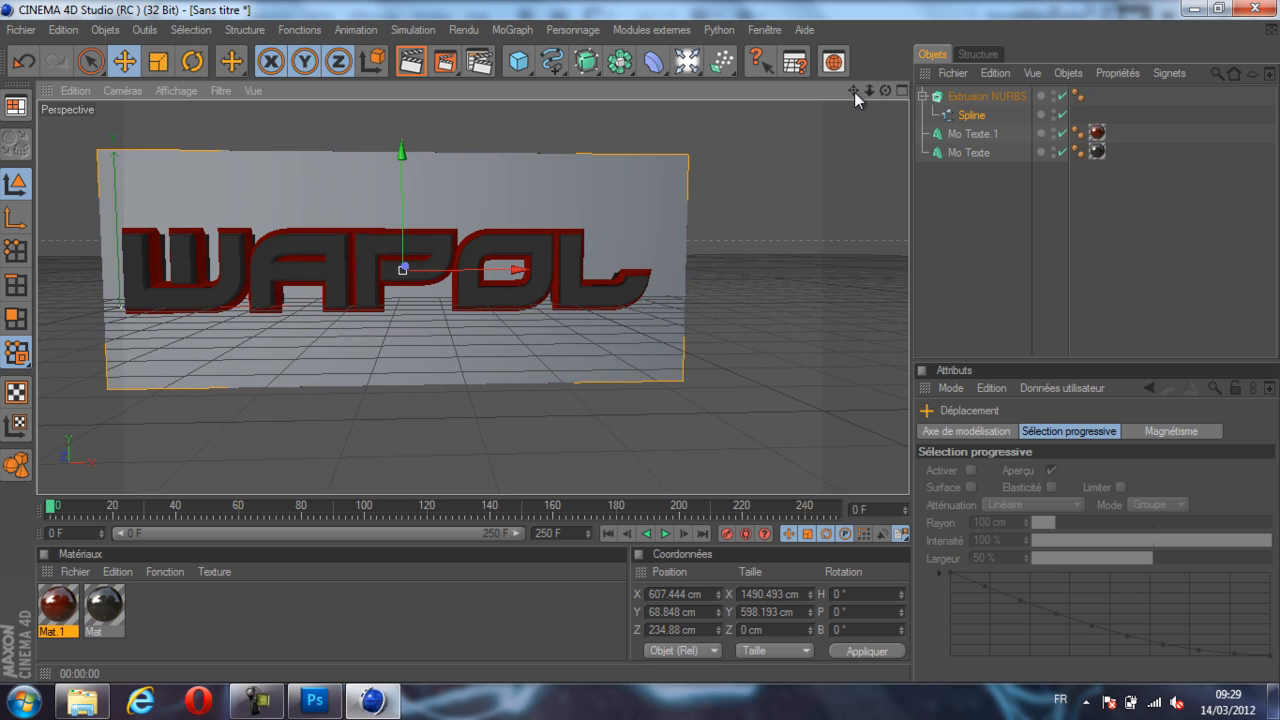
pyautogui.moveTo(854, 92); pyautogui.dragTo(640, 339)
# Set the start and end caps of the Extrusion NURBS to Couvercle et biseau.
pyautogui.click(975, 96)
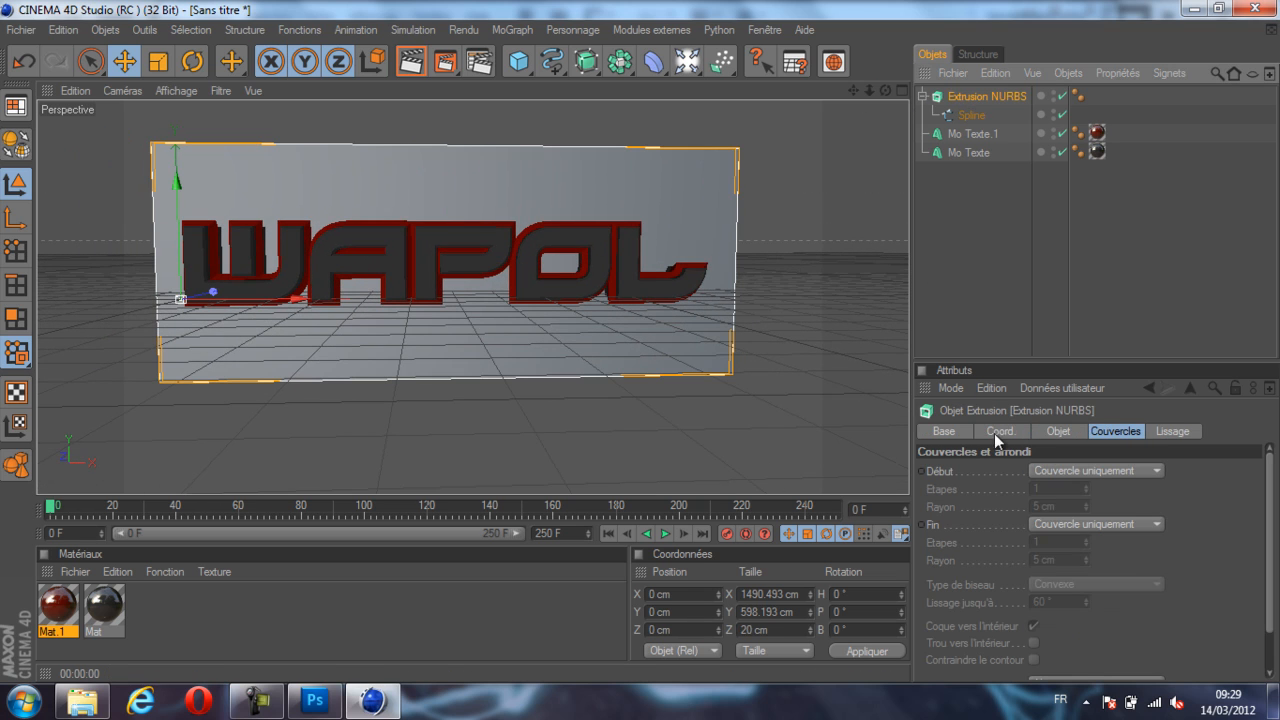
pyautogui.click(1127, 469)
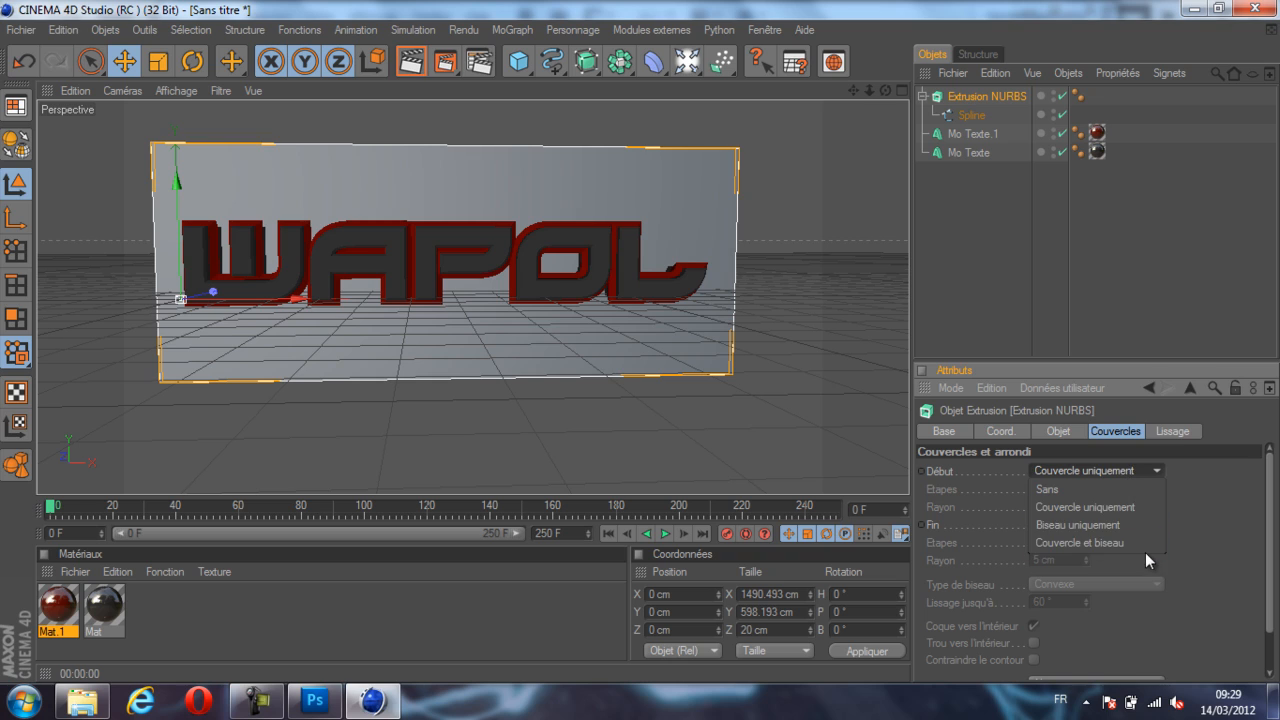
pyautogui.click(1140, 543)
pyautogui.click(1124, 526)
pyautogui.click(1121, 596)
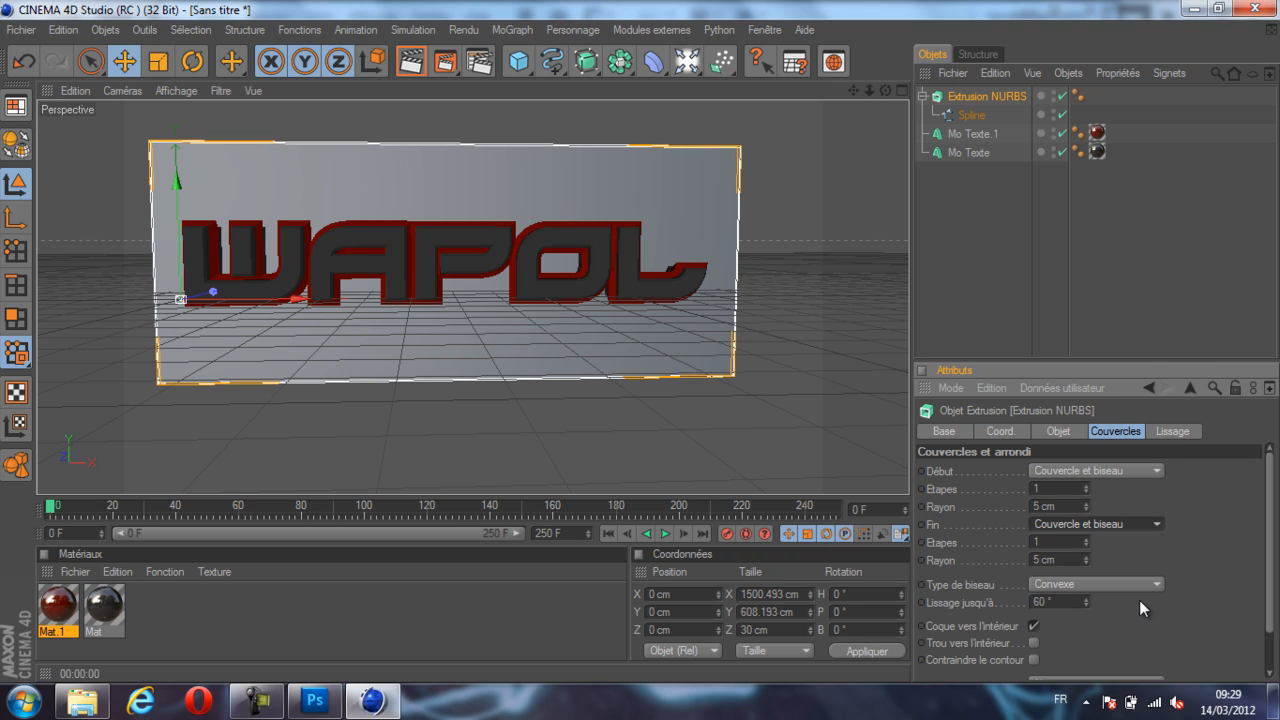
# Enable Trou vers l'intérieur on the Extrusion NURBS and leave Contraindre le contour disabled.
pyautogui.click(1033, 643)
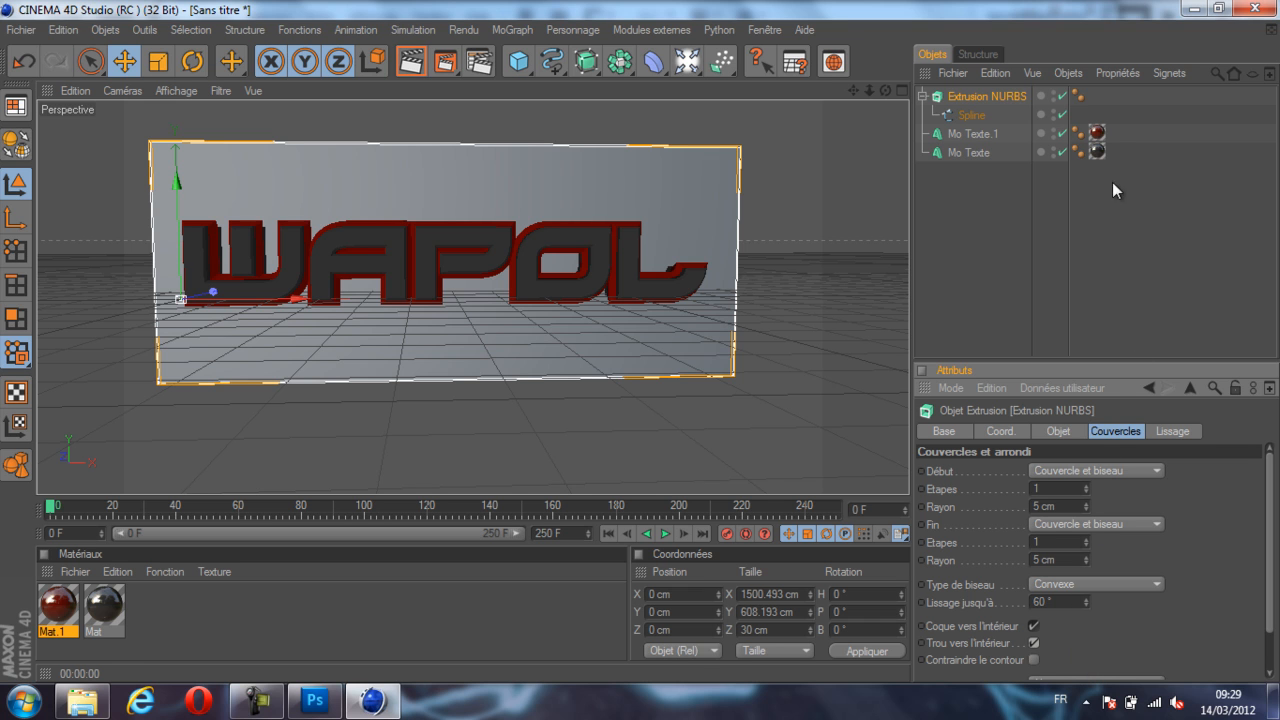
pyautogui.moveTo(880, 86); pyautogui.dragTo(640, 341)
pyautogui.click(1033, 659)
pyautogui.click(1033, 659)
# Set both the start and end caps of the Extrusion NURBS to Biseau uniquement.
pyautogui.click(1082, 472)
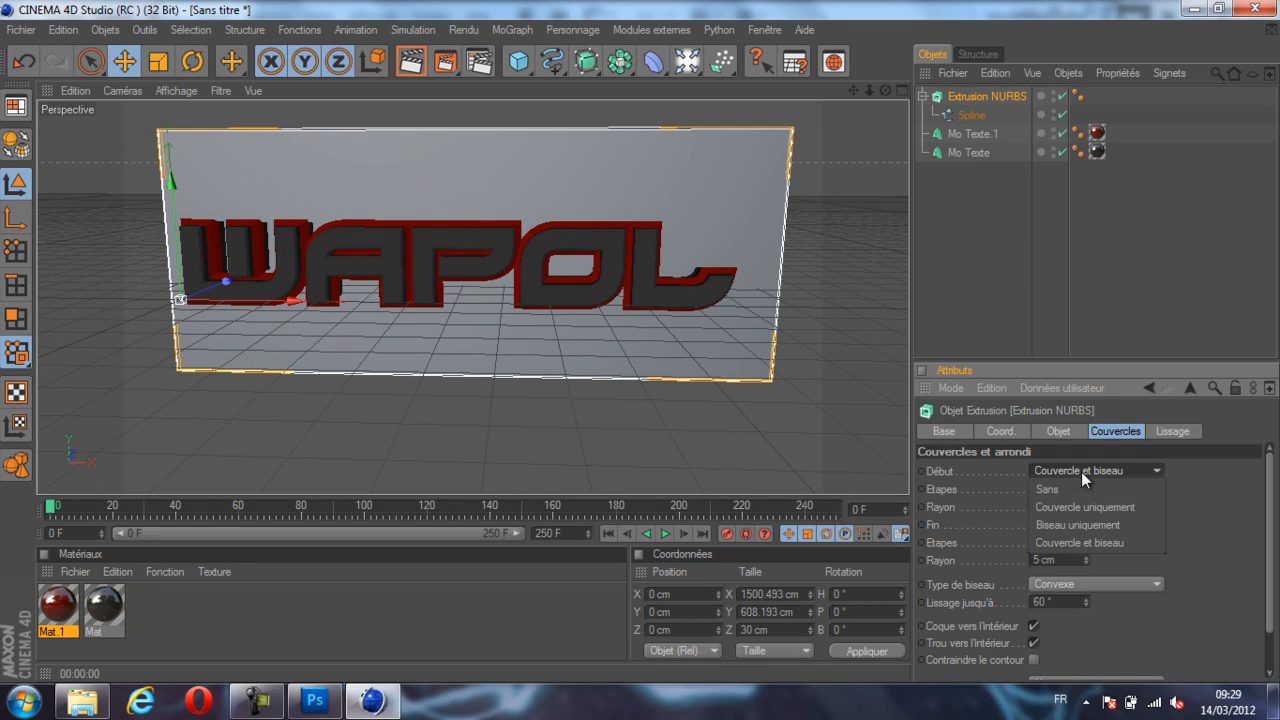
pyautogui.click(1094, 524)
pyautogui.click(1096, 525)
pyautogui.click(1078, 578)
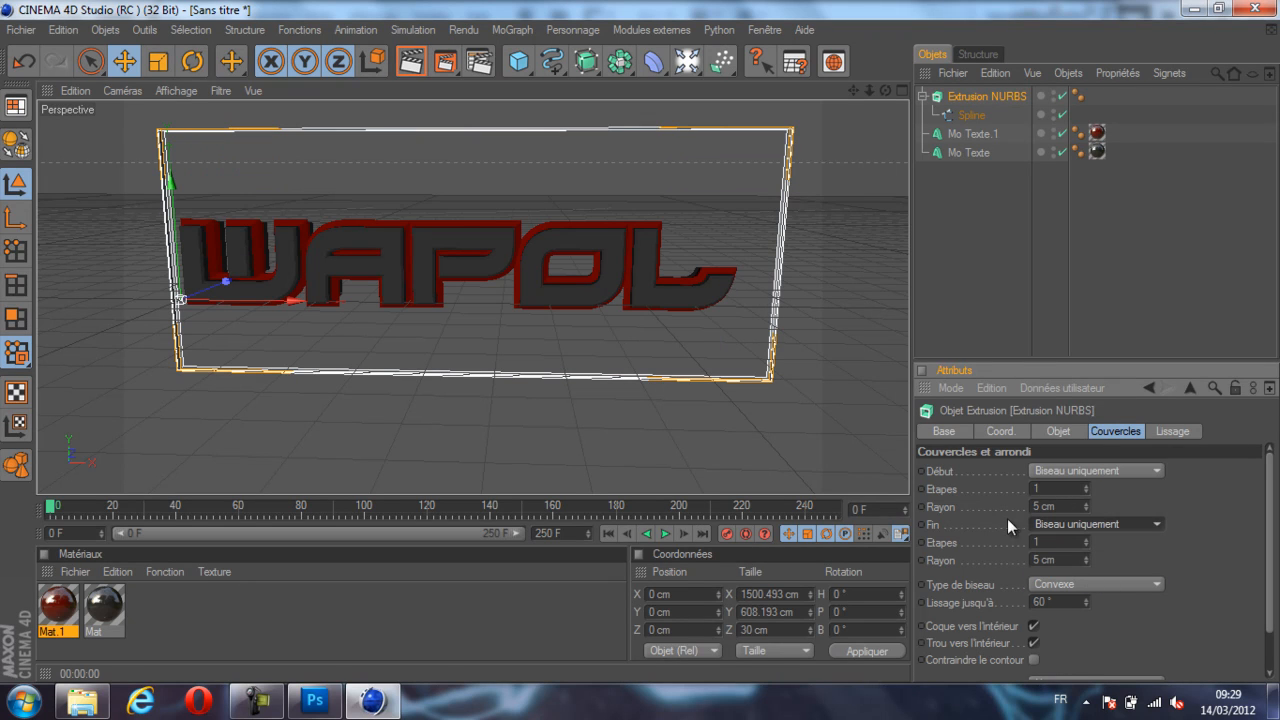
# Increase the start cap's bevel radius on the Extrusion NURBS to 109 cm to form a wide frame.
pyautogui.moveTo(883, 93); pyautogui.dragTo(641, 341)
pyautogui.moveTo(885, 91); pyautogui.dragTo(633, 341)
pyautogui.moveTo(894, 86); pyautogui.dragTo(640, 343)
pyautogui.moveTo(1088, 502); pyautogui.dragTo(1088, 503)
pyautogui.moveTo(889, 88); pyautogui.dragTo(648, 343)
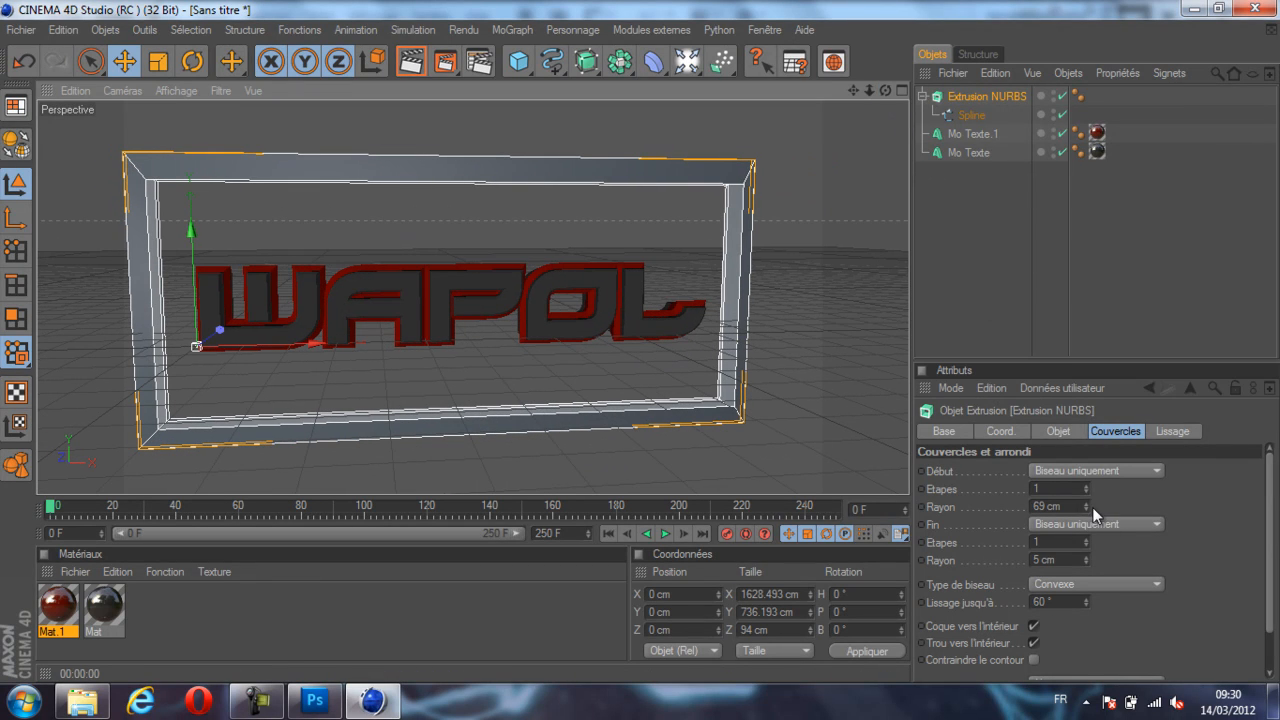
pyautogui.moveTo(1087, 503); pyautogui.dragTo(1087, 507)
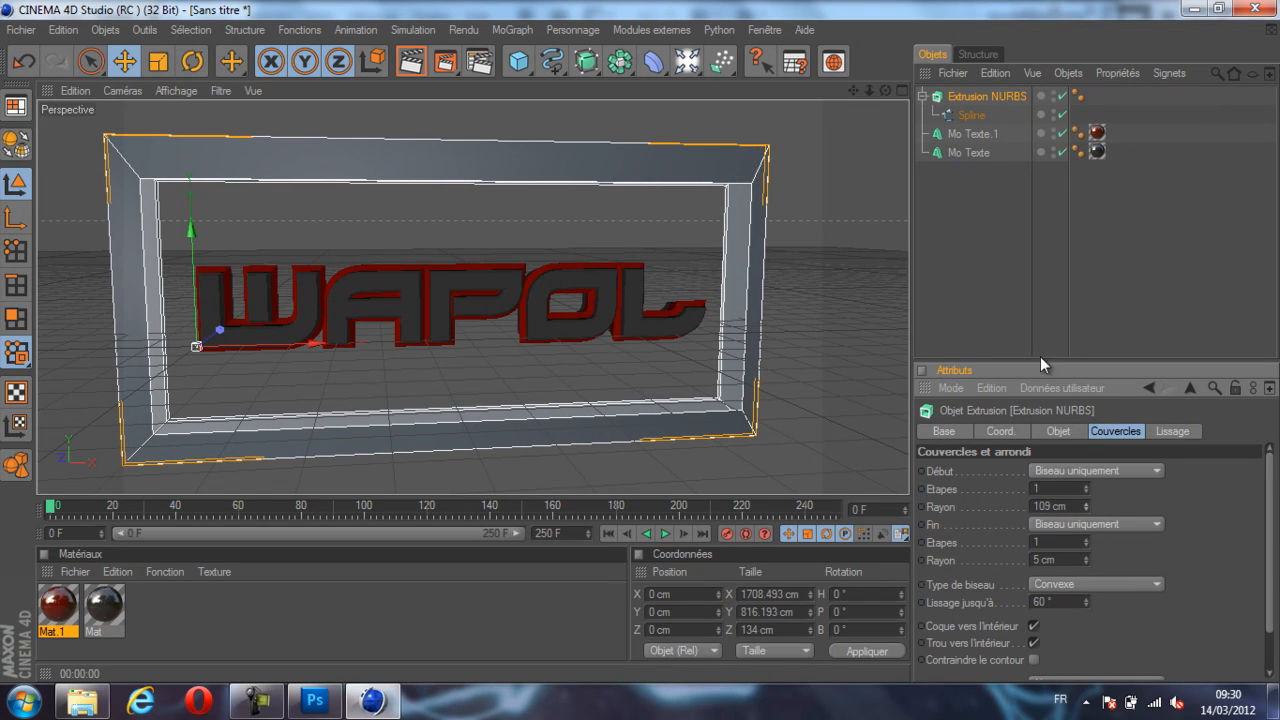
# Add an Omni light and place it in front of the text at about Z -888 cm.
pyautogui.moveTo(880, 86)
pyautogui.mouseDown()
pyautogui.moveTo(643, 341)
pyautogui.moveTo(866, 89)
pyautogui.mouseUp()
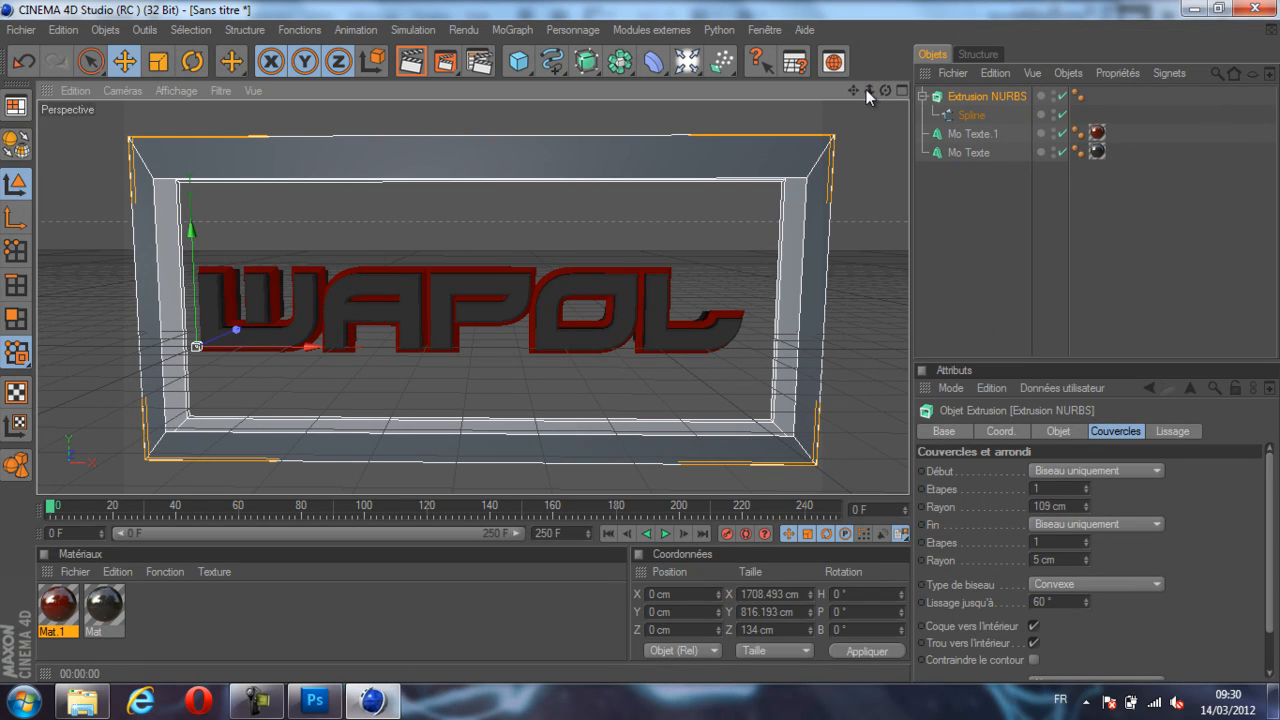
pyautogui.moveTo(645, 341); pyautogui.dragTo(640, 341)
pyautogui.scroll(-3, 691, 186)
pyautogui.moveTo(884, 90); pyautogui.dragTo(639, 343)
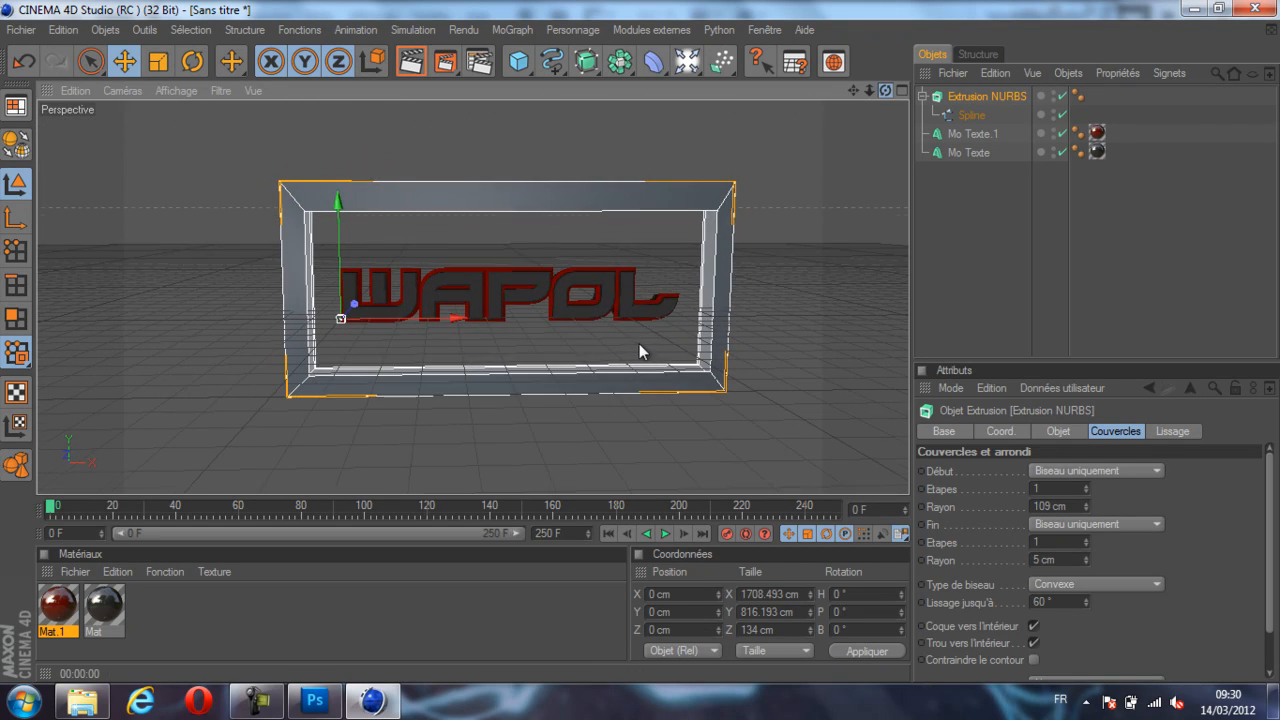
pyautogui.click(686, 62)
pyautogui.moveTo(884, 90); pyautogui.dragTo(621, 340)
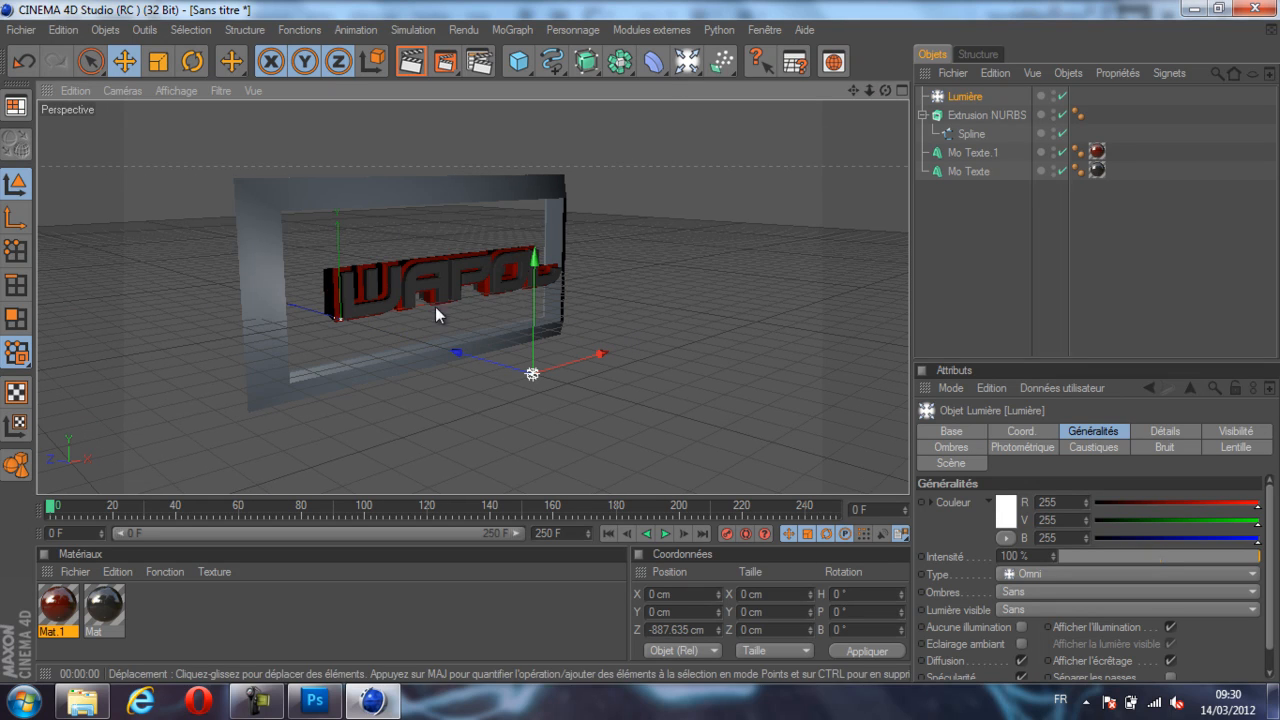
# Move the Omni light along the X axis to about 438 cm.
pyautogui.moveTo(549, 368); pyautogui.dragTo(637, 341)
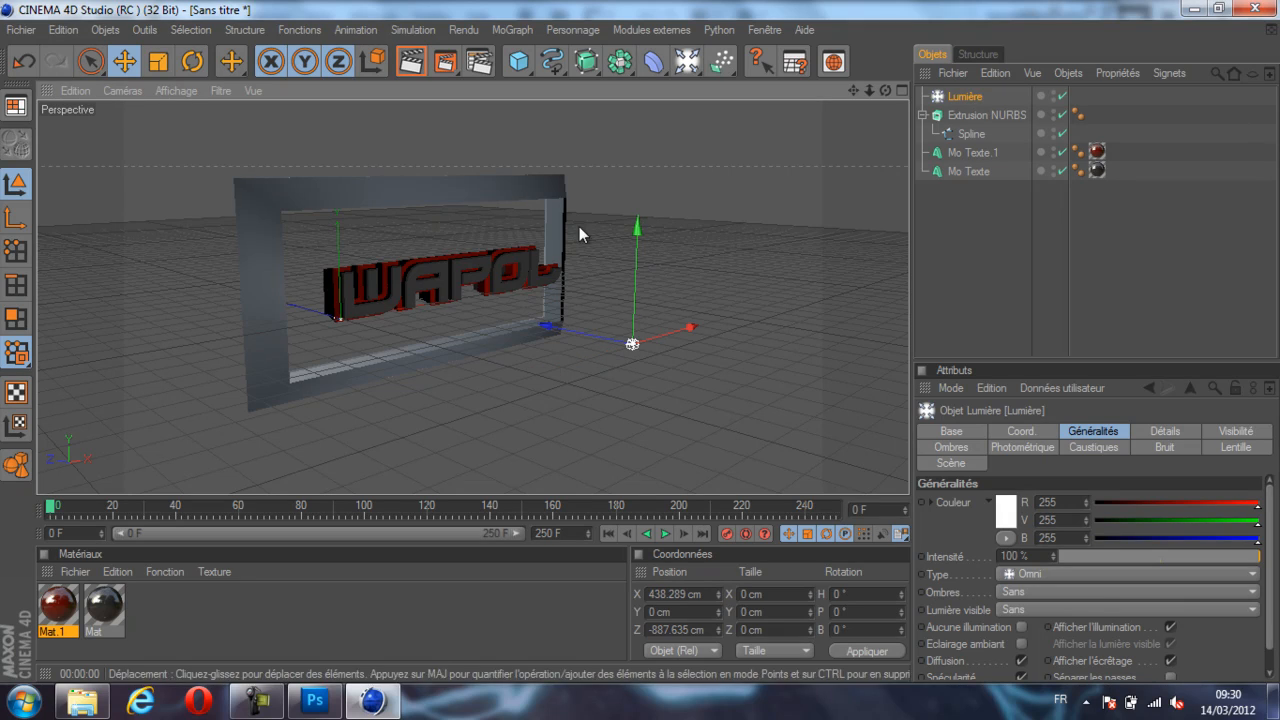
pyautogui.moveTo(885, 92); pyautogui.dragTo(640, 341)
pyautogui.moveTo(874, 89); pyautogui.dragTo(630, 338)
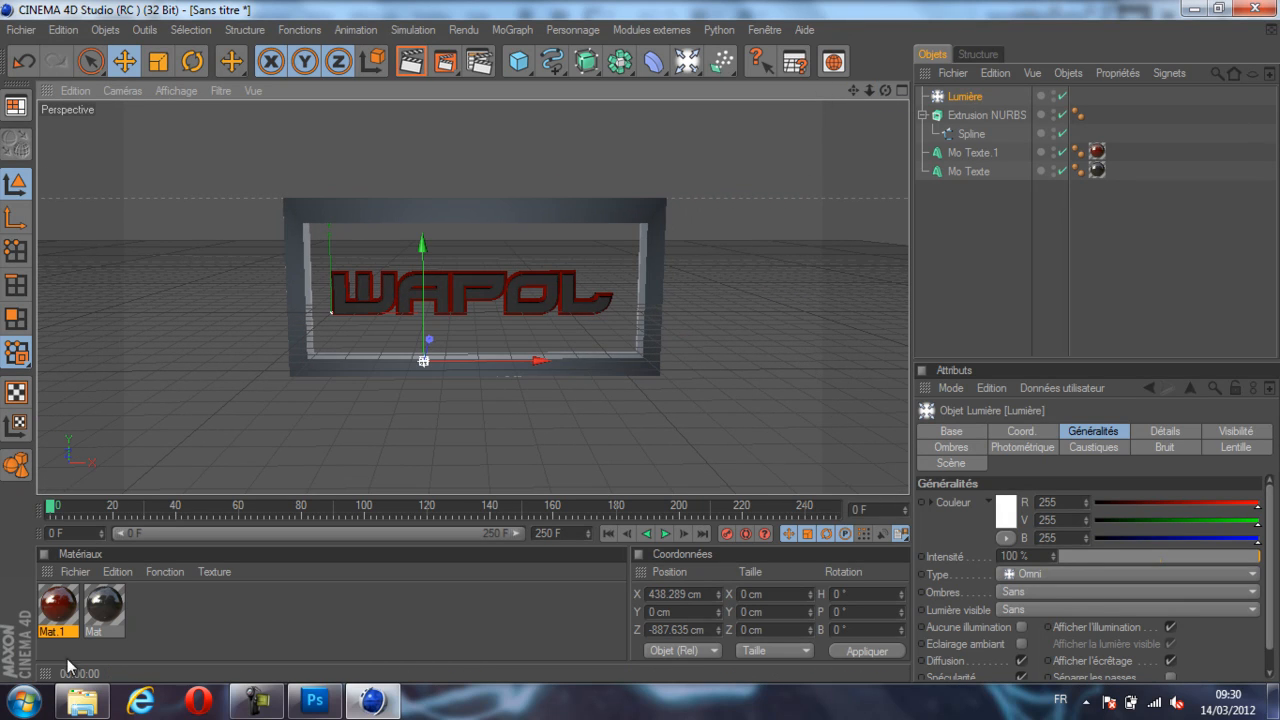
# Create a new material and set its colour to pure white (255, 255, 255).
pyautogui.doubleClick(160, 603)
pyautogui.doubleClick(57, 603)
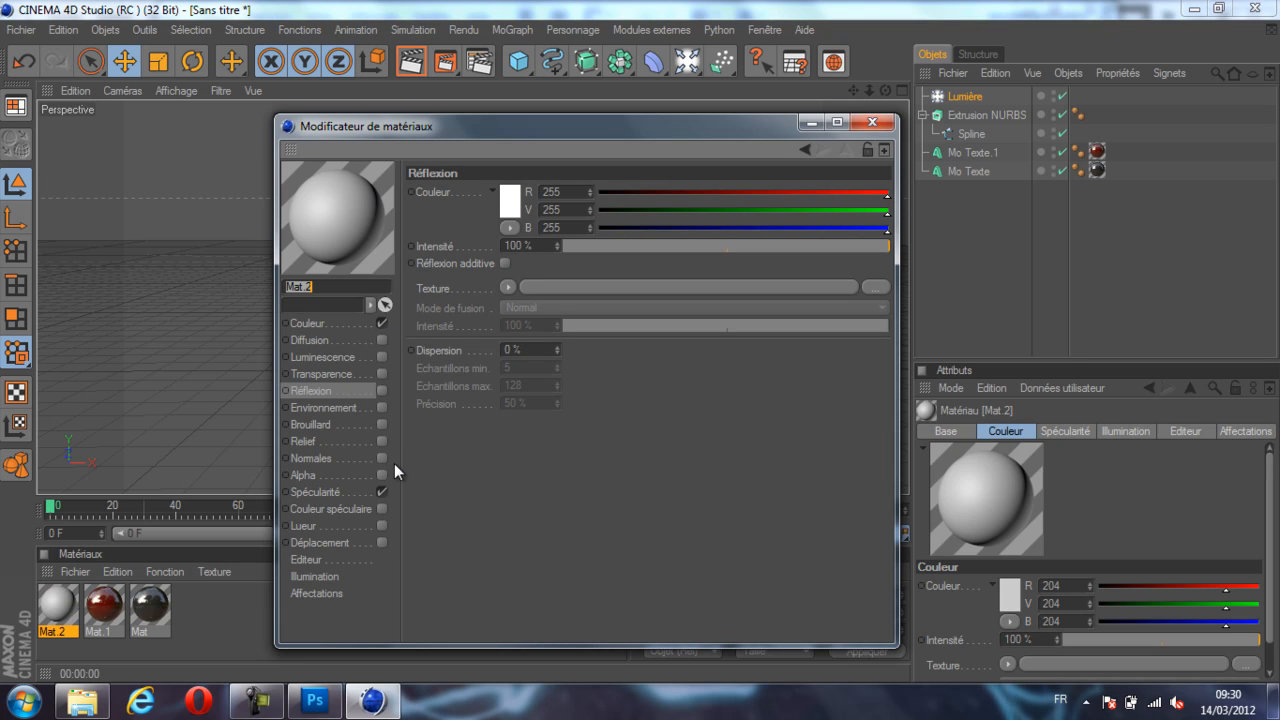
pyautogui.click(345, 323)
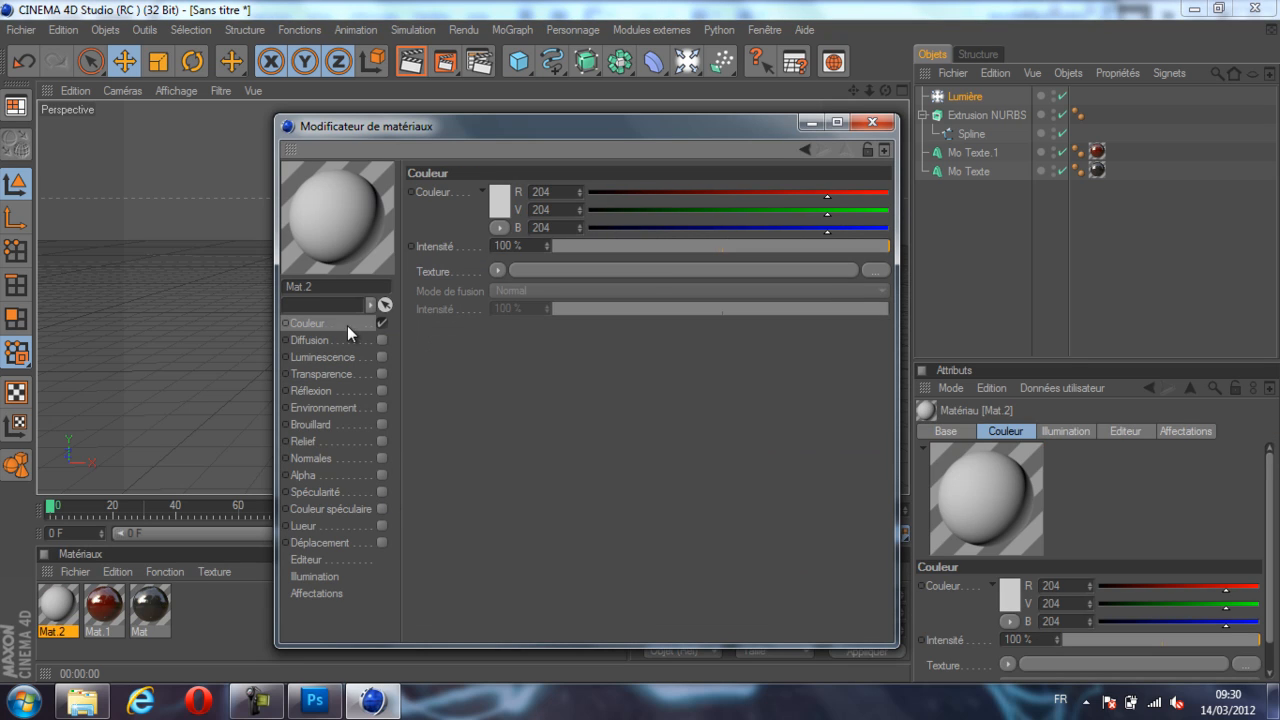
pyautogui.click(492, 215)
pyautogui.click(467, 278)
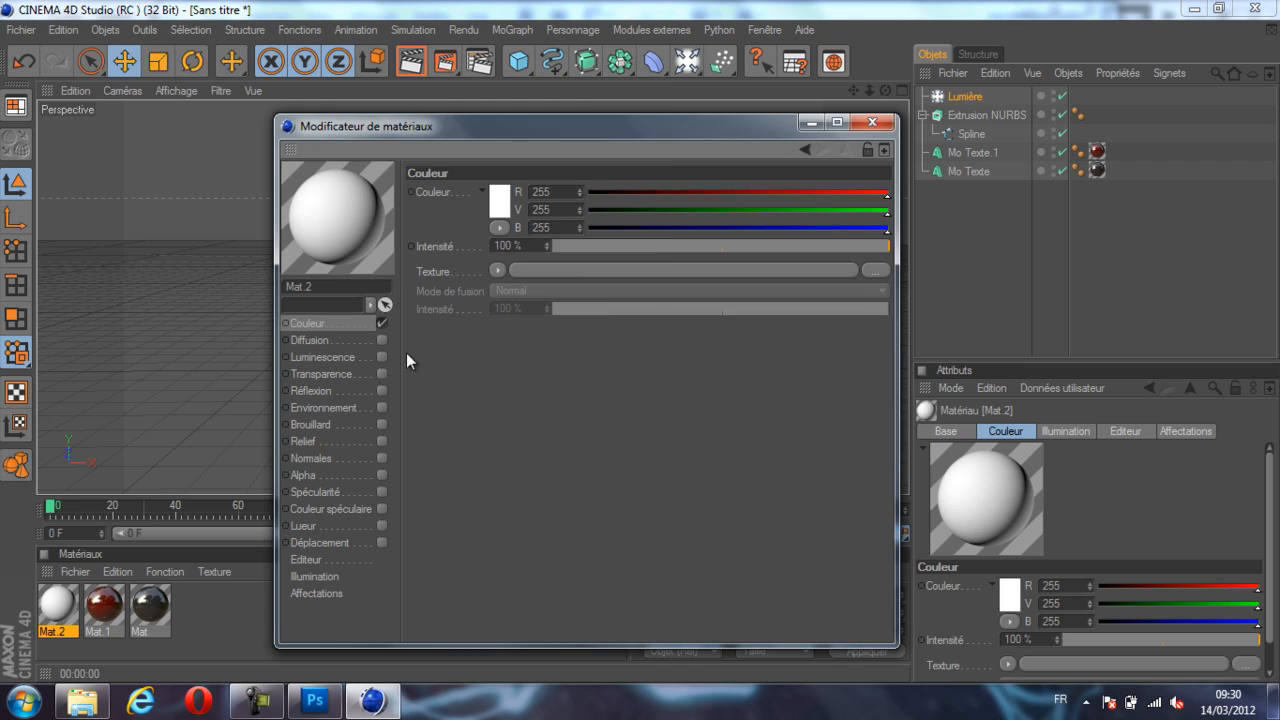
# Enable reflection on the white material at 50 % intensity, with a Fresnel texture mixed in at 40 %.
pyautogui.click(382, 391)
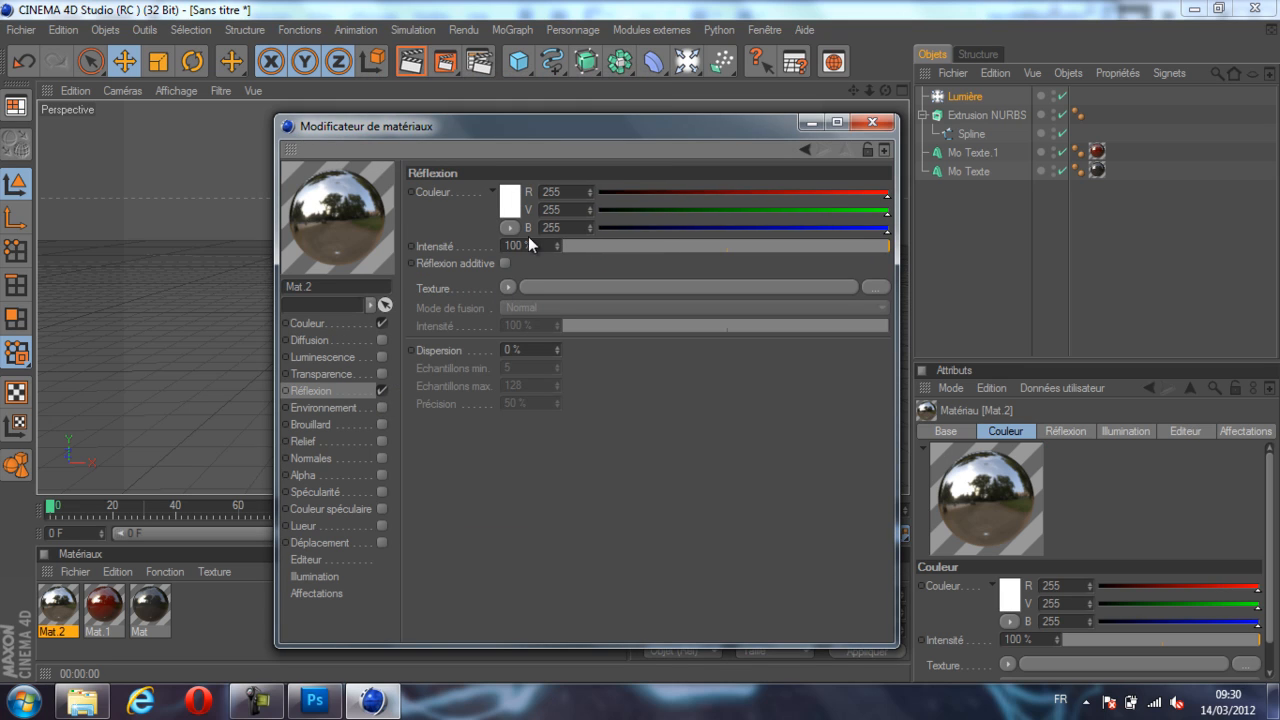
pyautogui.write('50')
pyautogui.press('Return')
pyautogui.click(508, 287)
pyautogui.click(551, 474)
pyautogui.click(502, 377)
pyautogui.write('40')
pyautogui.press('Return')
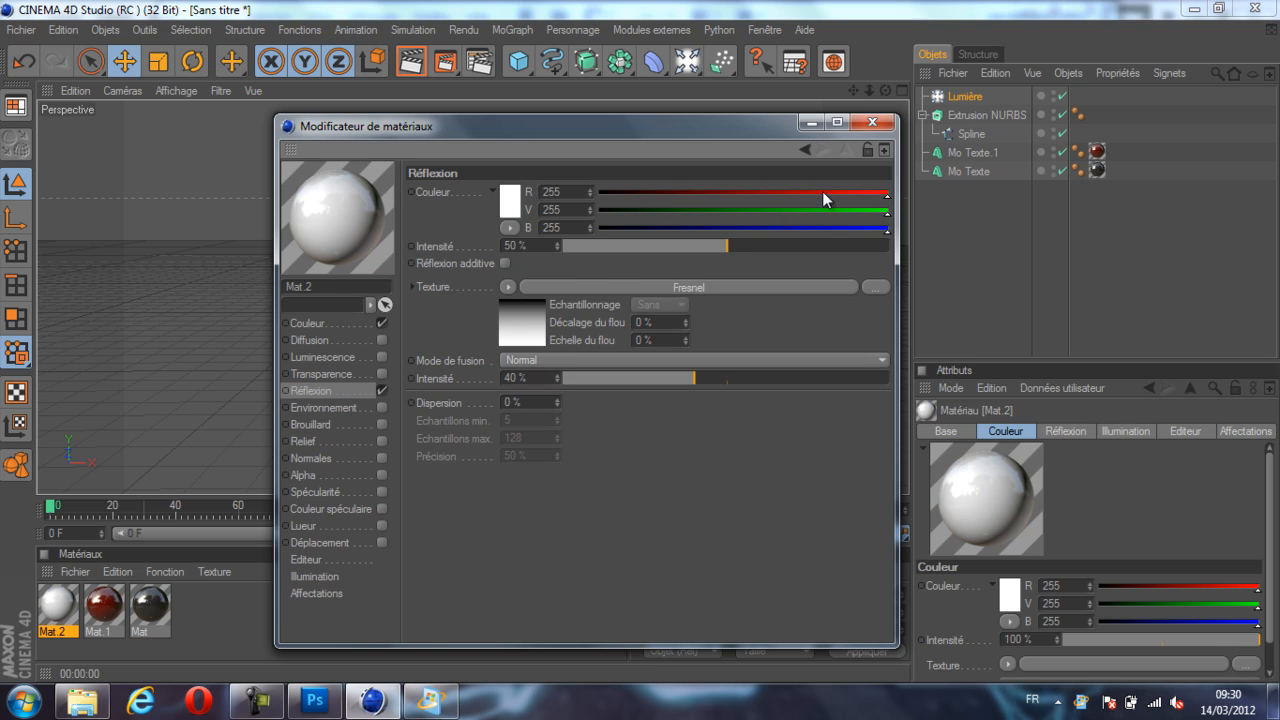
# Apply the white reflective material to the Extrusion NURBS frame and render the view.
pyautogui.click(871, 122)
pyautogui.moveTo(397, 236); pyautogui.dragTo(404, 213)
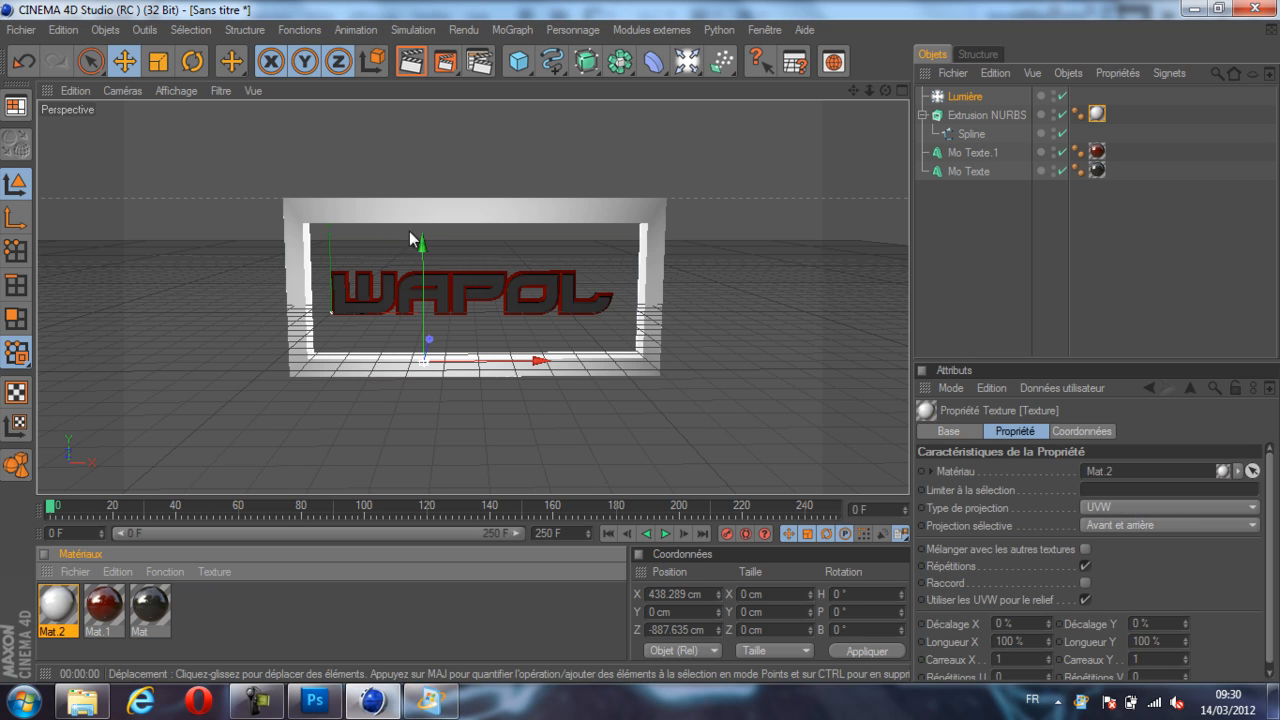
pyautogui.click(412, 62)
# Move the first light farther in front of the text, to about Z -1454 cm.
pyautogui.scroll(1, 613, 264)
pyautogui.scroll(1, 612, 265)
pyautogui.moveTo(886, 90); pyautogui.dragTo(625, 320)
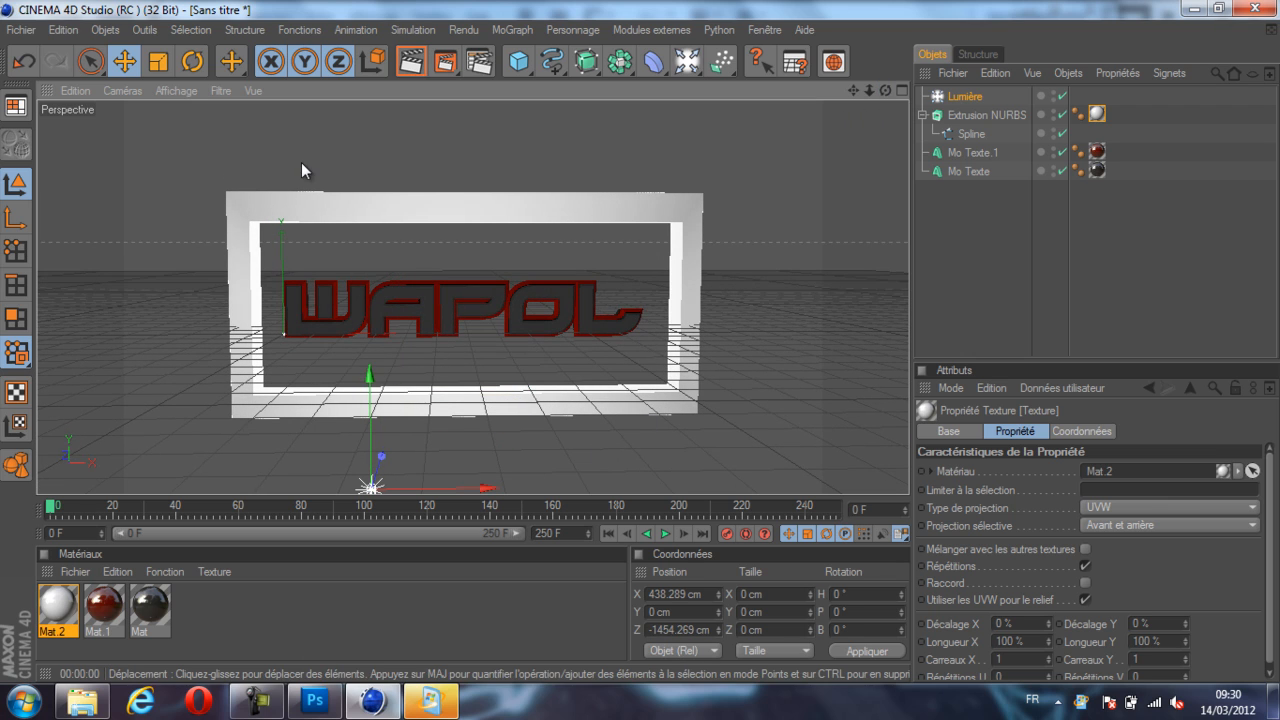
# Add a second Omni light beside the frame at about X 1497 cm and give it the Bleu 1 lens glow.
pyautogui.click(686, 64)
pyautogui.moveTo(359, 340); pyautogui.dragTo(620, 341)
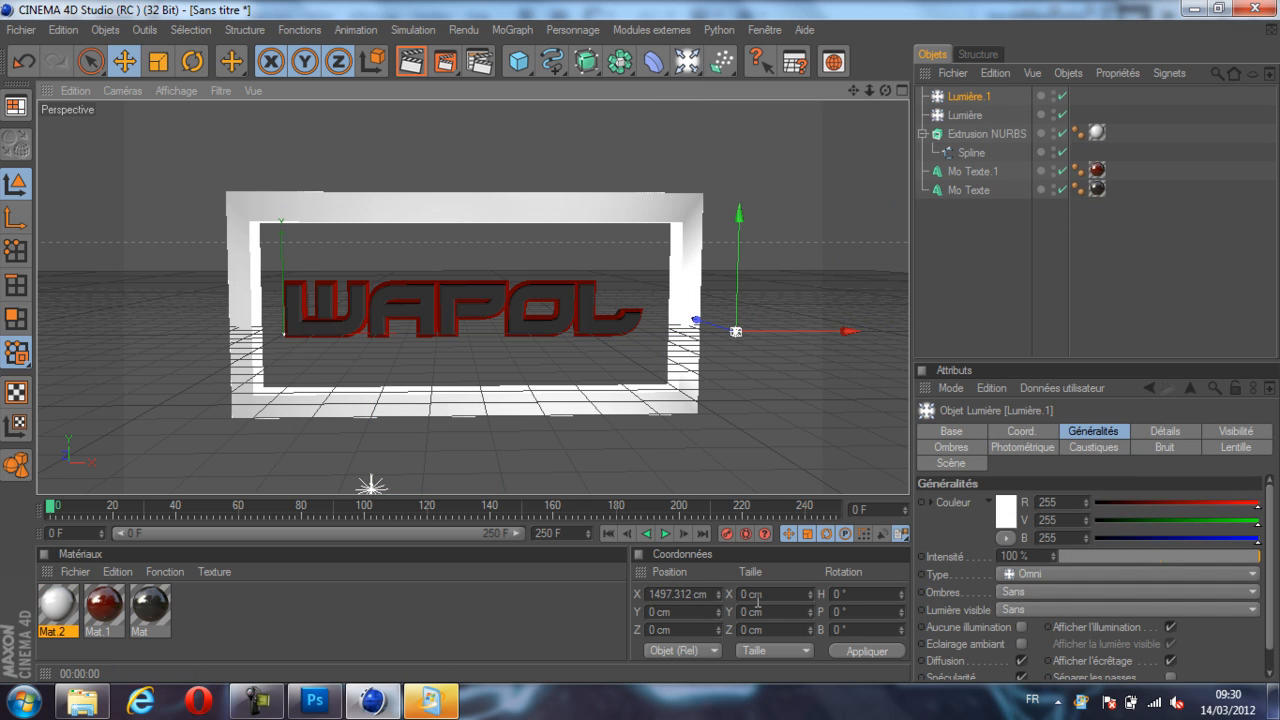
pyautogui.click(1245, 452)
pyautogui.click(1153, 597)
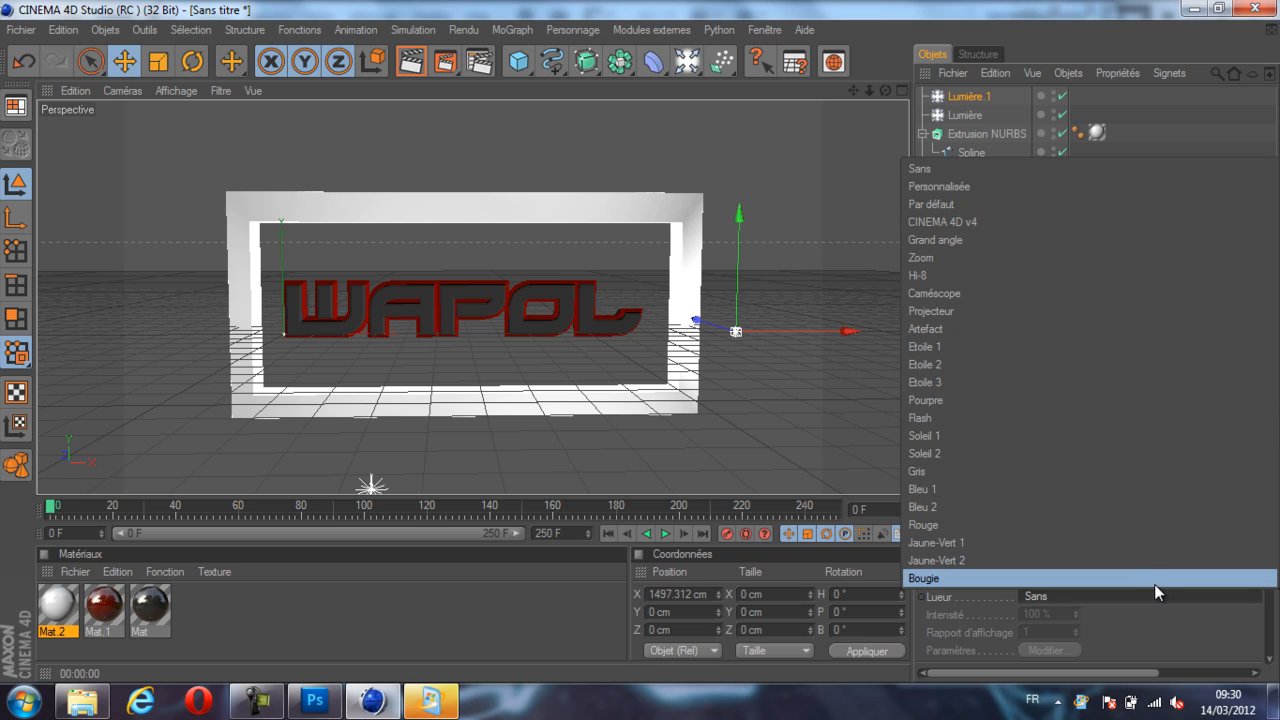
pyautogui.click(991, 491)
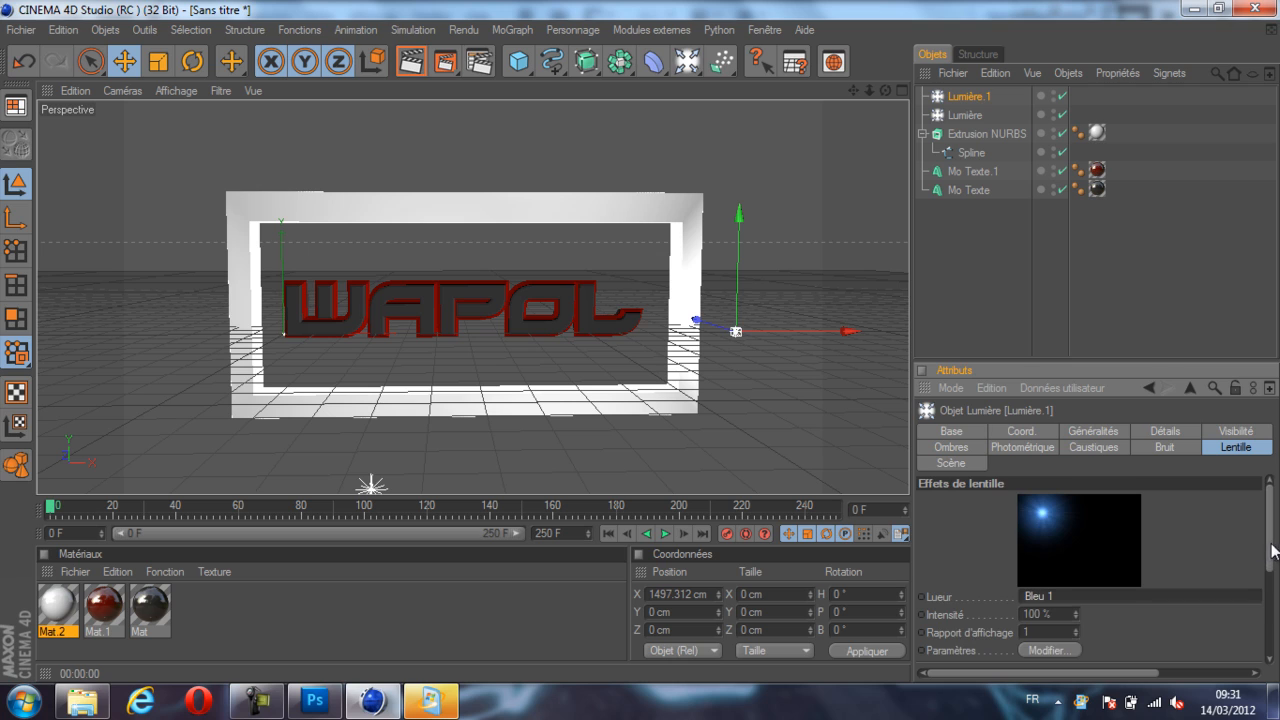
# Set the second light's lens reflection to Artefact.
pyautogui.scroll(-3, 1273, 551)
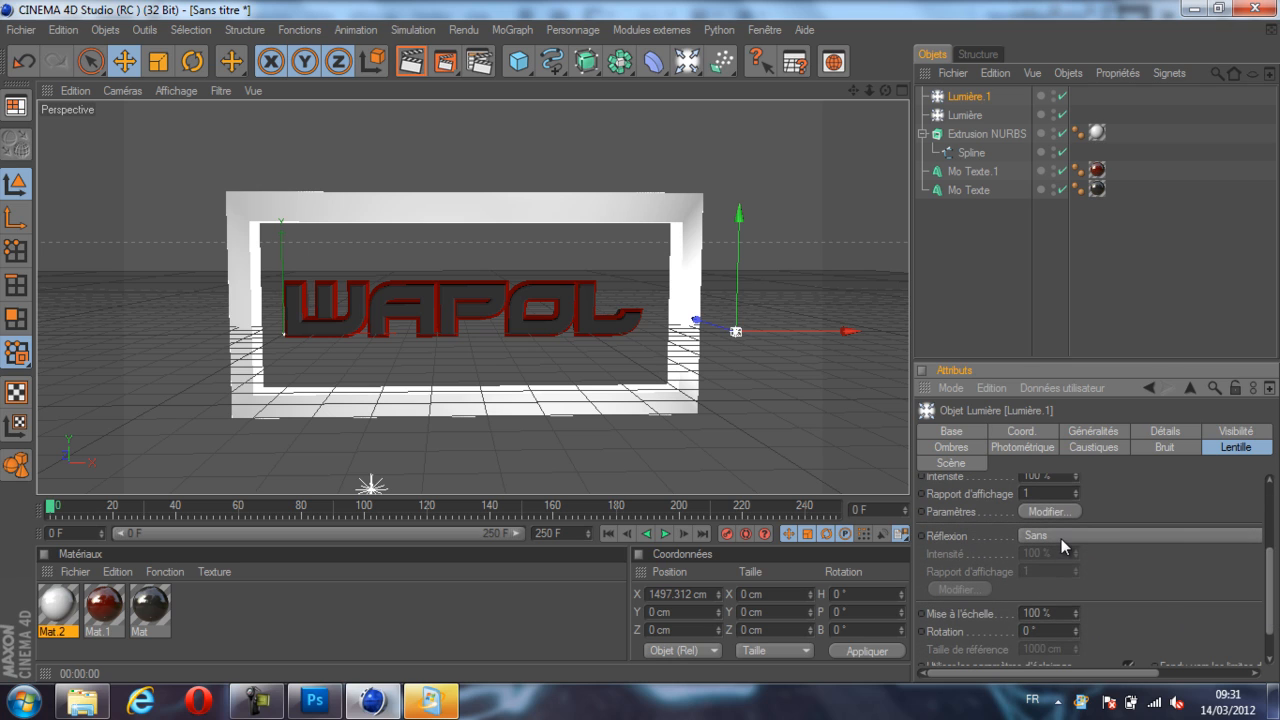
pyautogui.click(1061, 537)
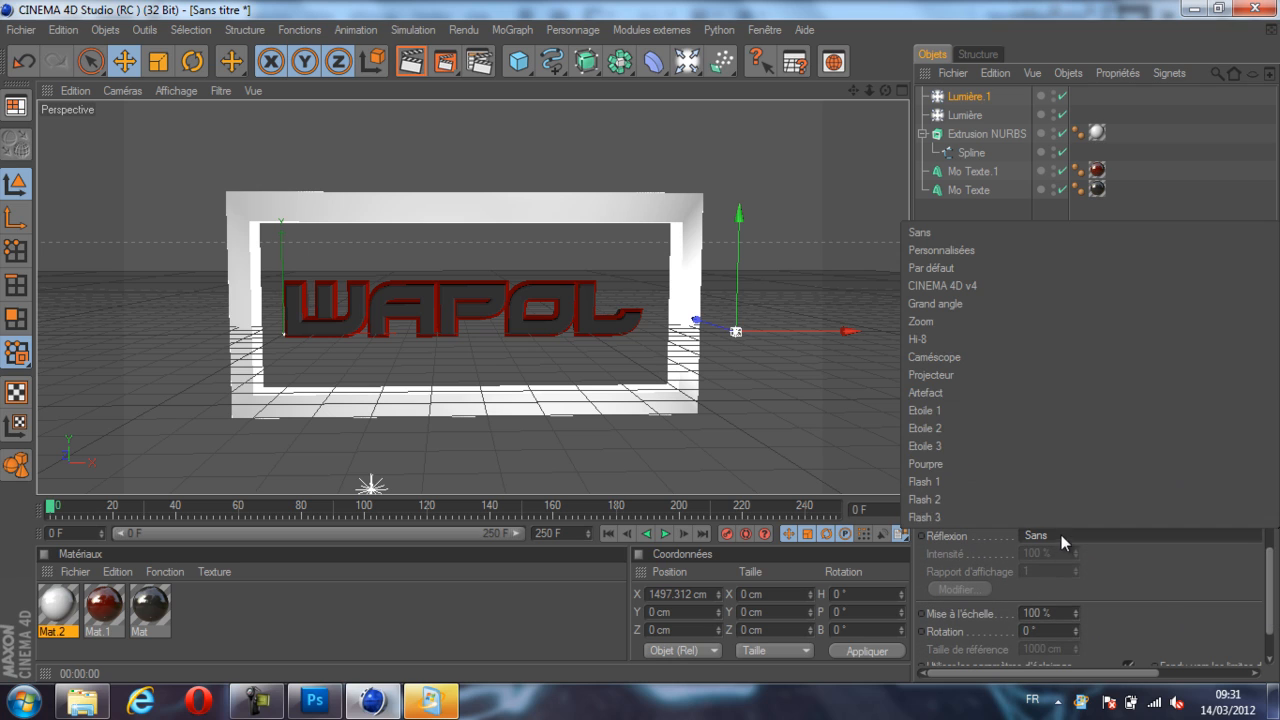
pyautogui.click(989, 392)
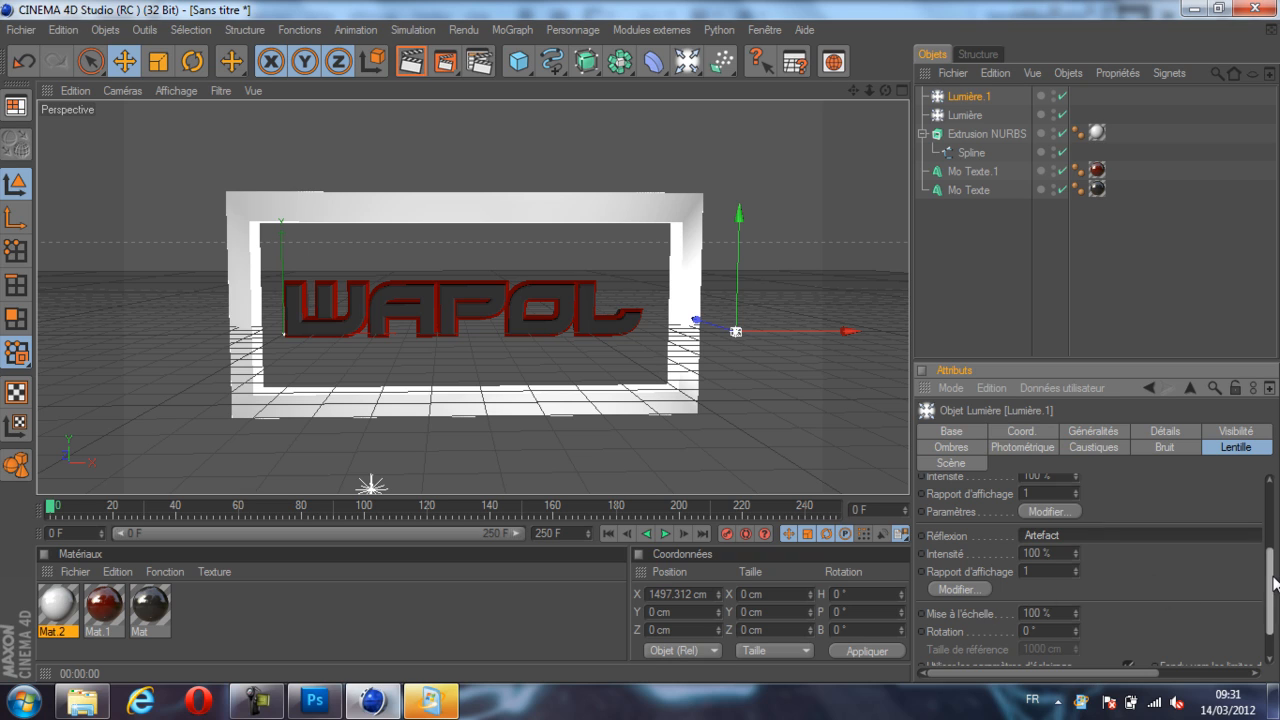
pyautogui.scroll(3, 1272, 583)
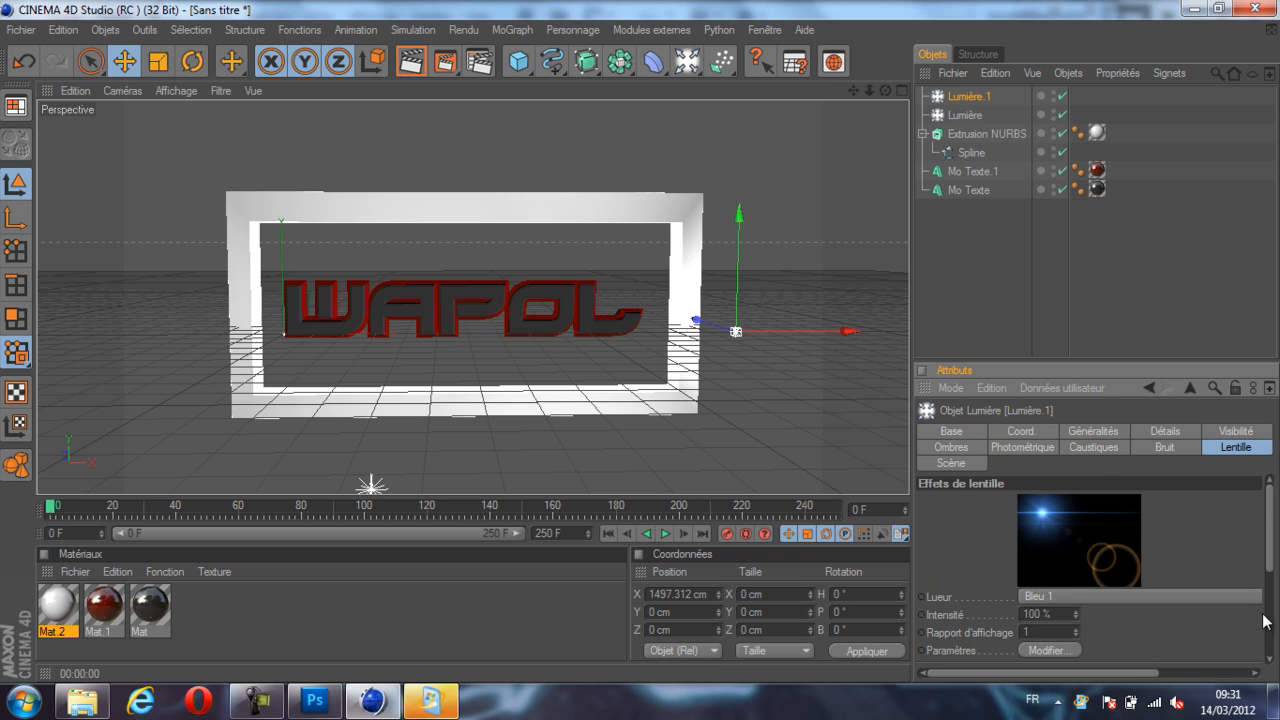
# Edit the lens reflection and delete all of its elements except the Faisceau horizontal.
pyautogui.moveTo(1271, 507); pyautogui.dragTo(1274, 571)
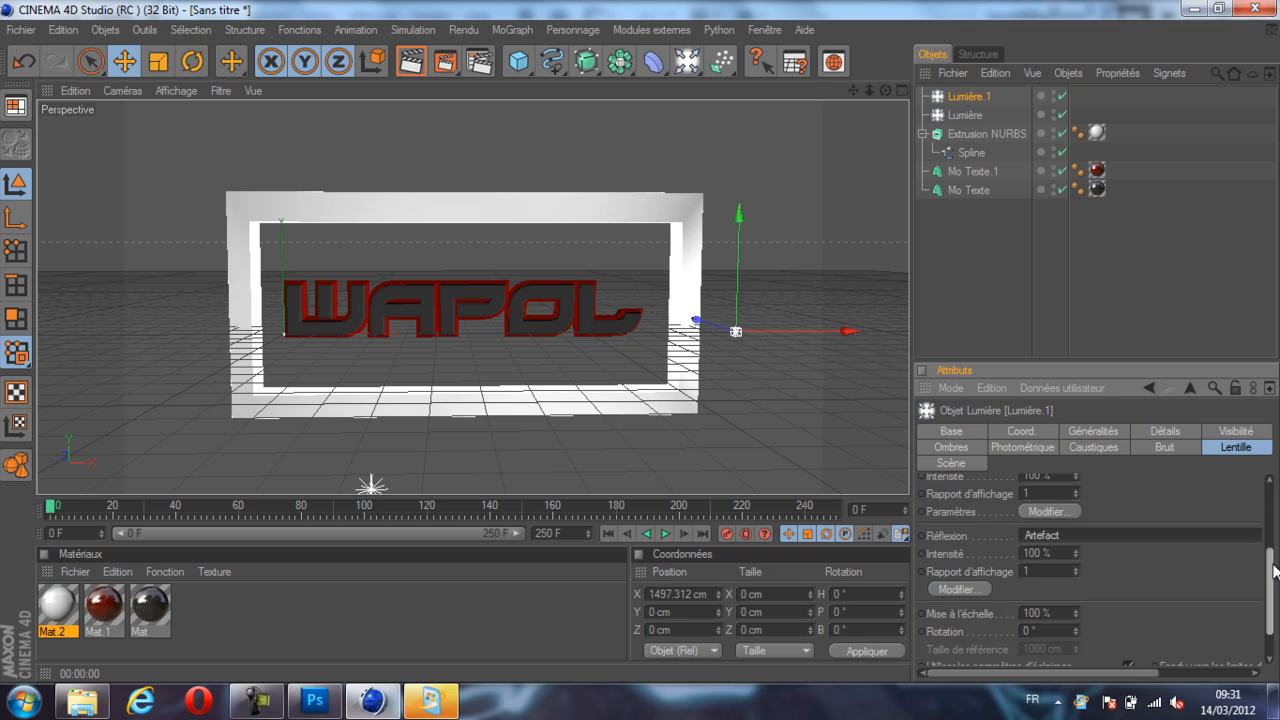
pyautogui.click(958, 586)
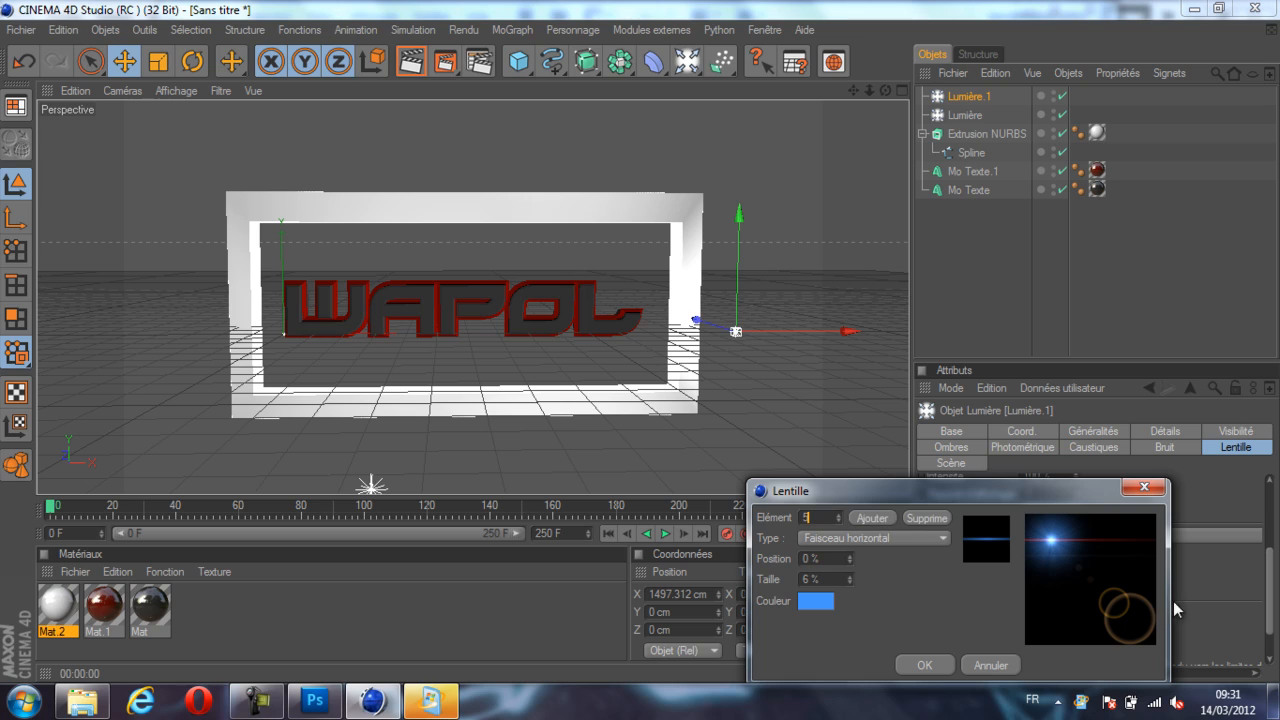
pyautogui.click(928, 518)
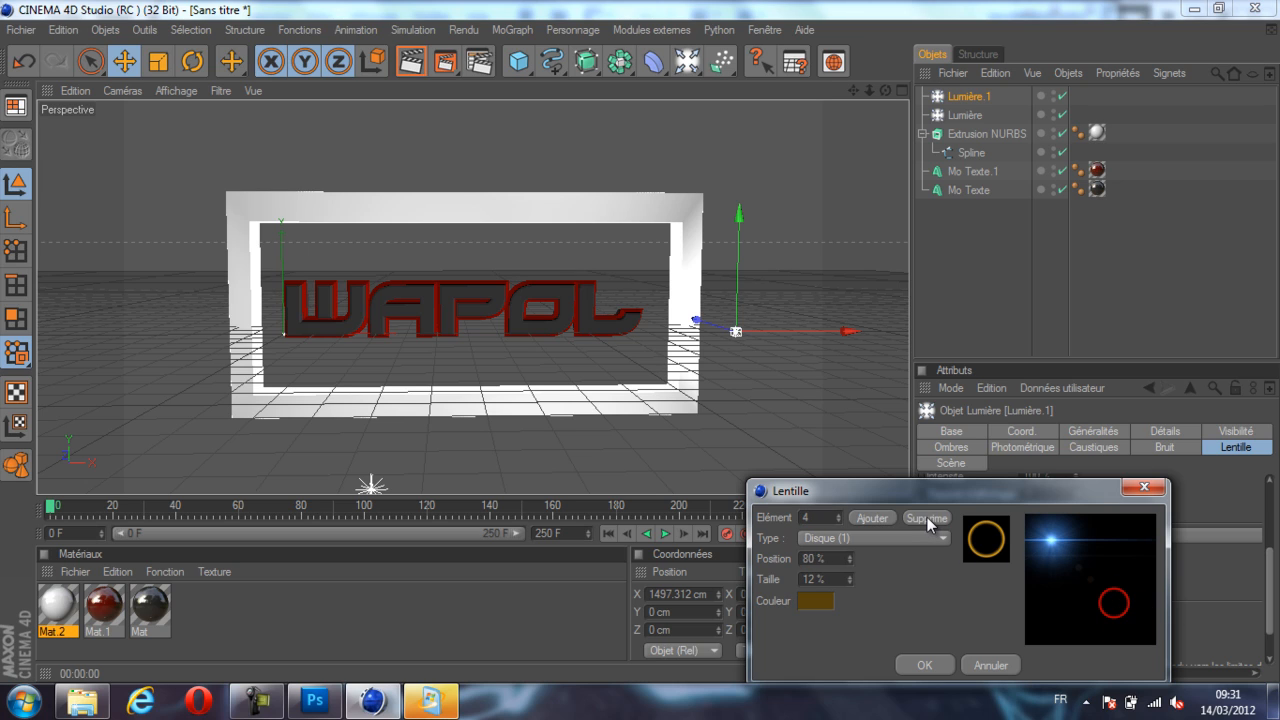
pyautogui.click(927, 517)
pyautogui.click(927, 518)
pyautogui.click(927, 518)
pyautogui.click(927, 518)
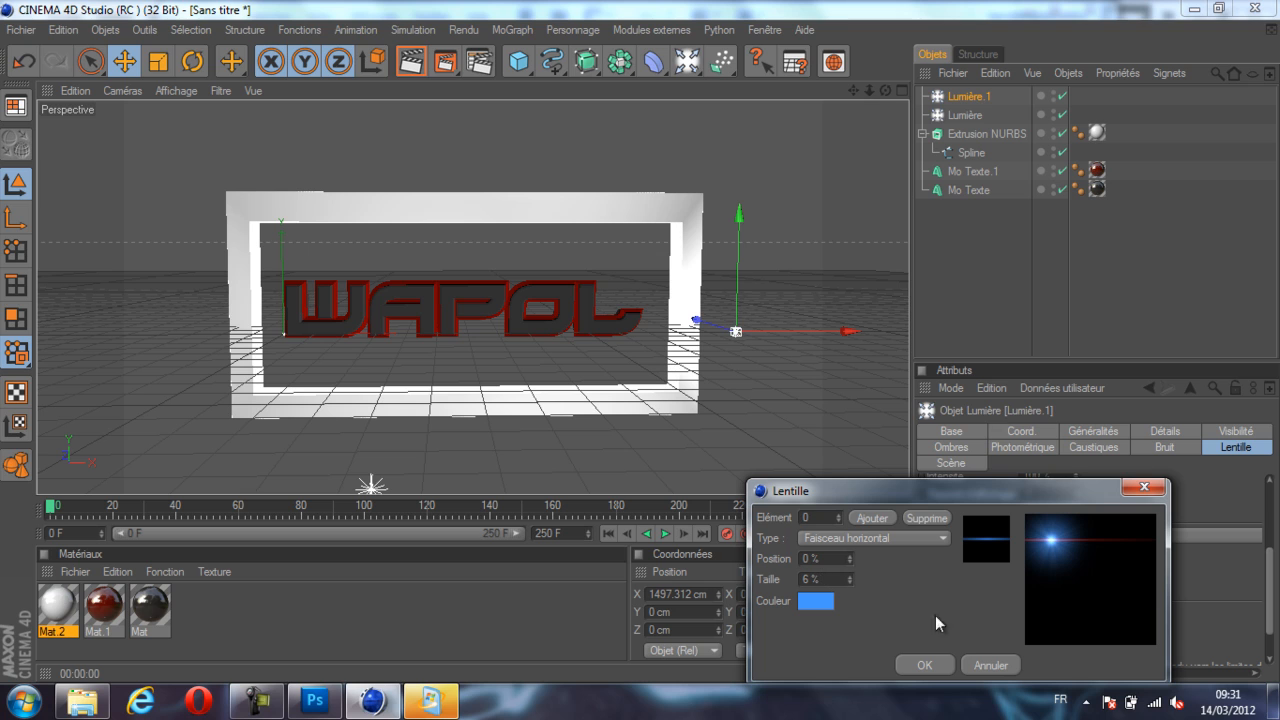
pyautogui.click(918, 667)
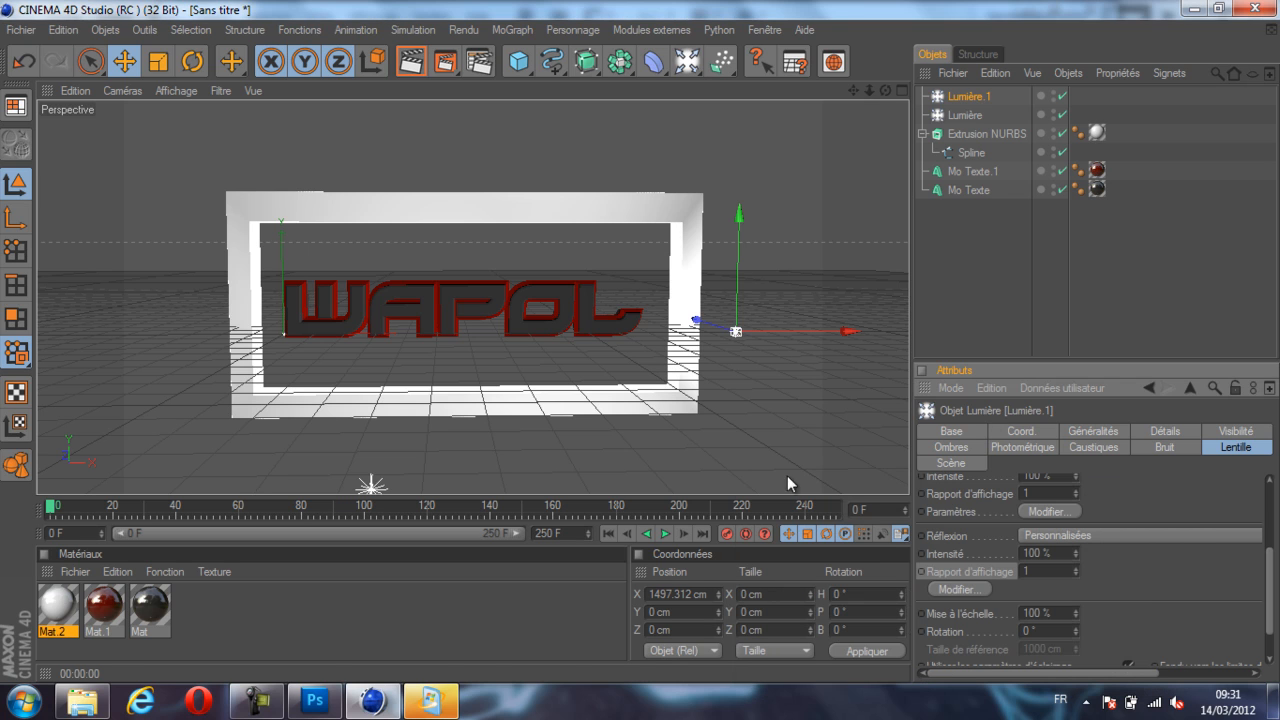
# Set the second light's lens glow intensity to 120 % and preview the flare with view renders.
pyautogui.click(428, 65)
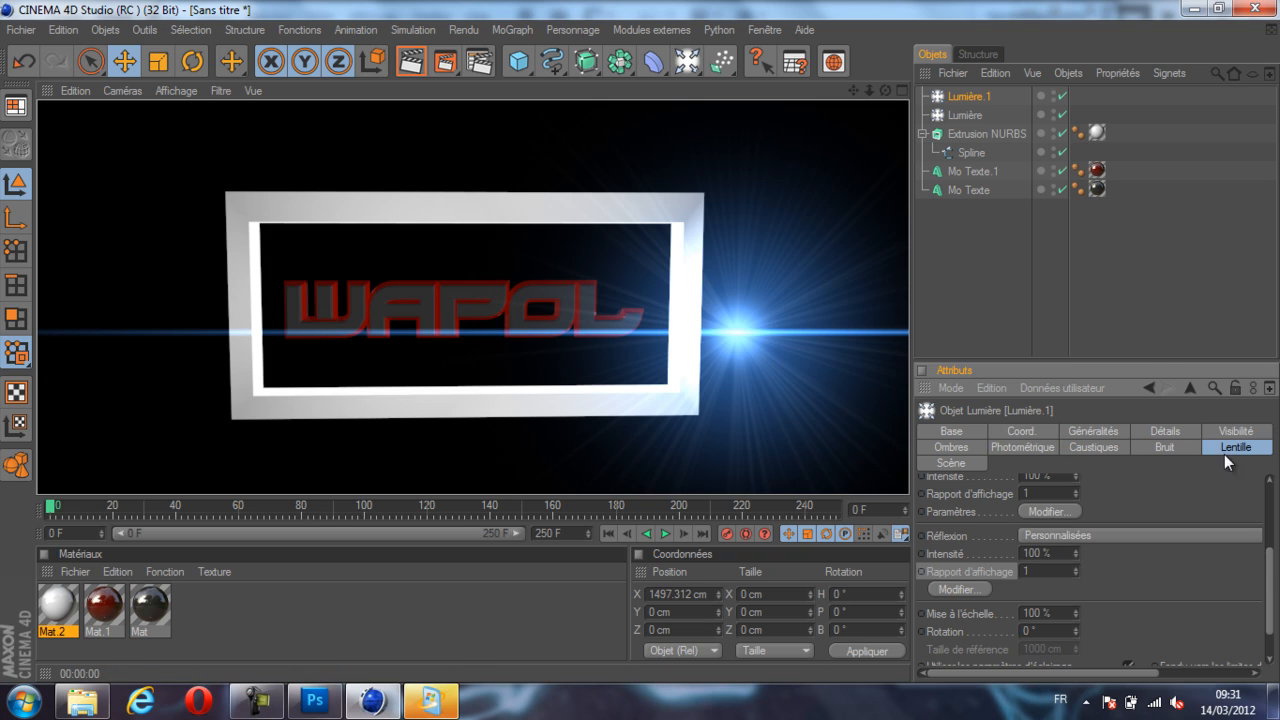
pyautogui.moveTo(1272, 566); pyautogui.dragTo(1268, 470)
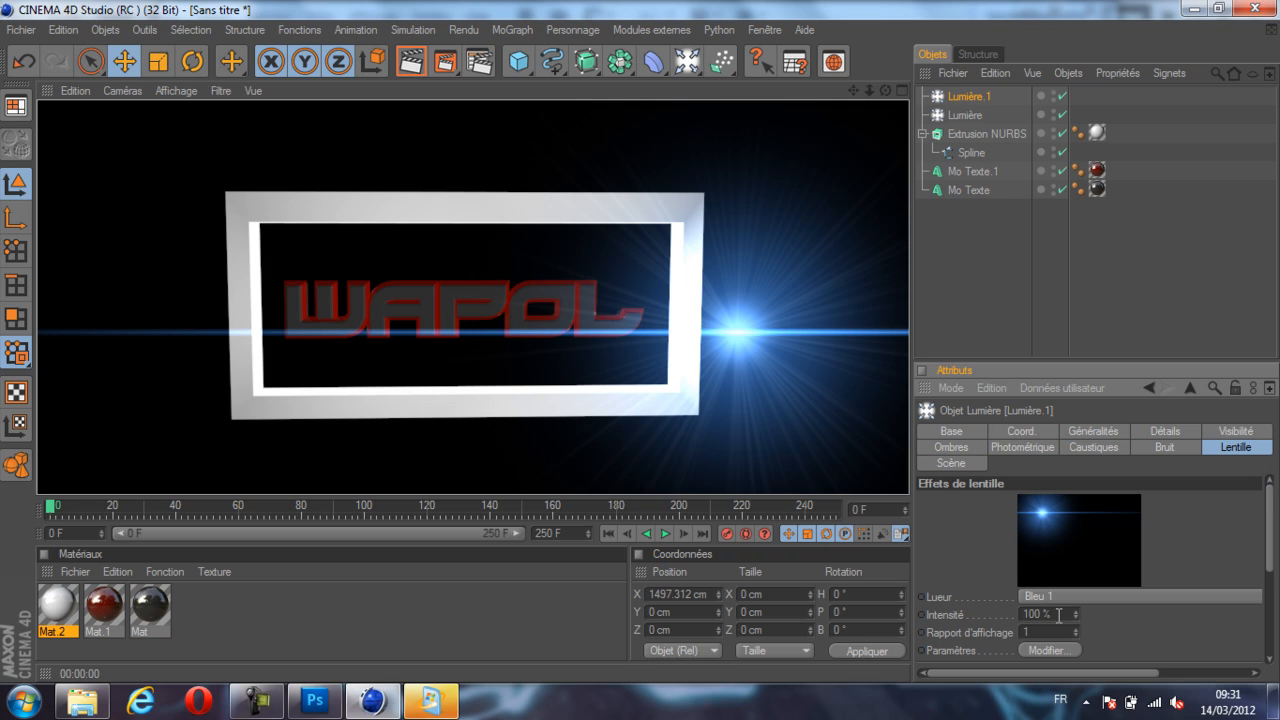
pyautogui.write('120')
pyautogui.press('Return')
pyautogui.click(410, 61)
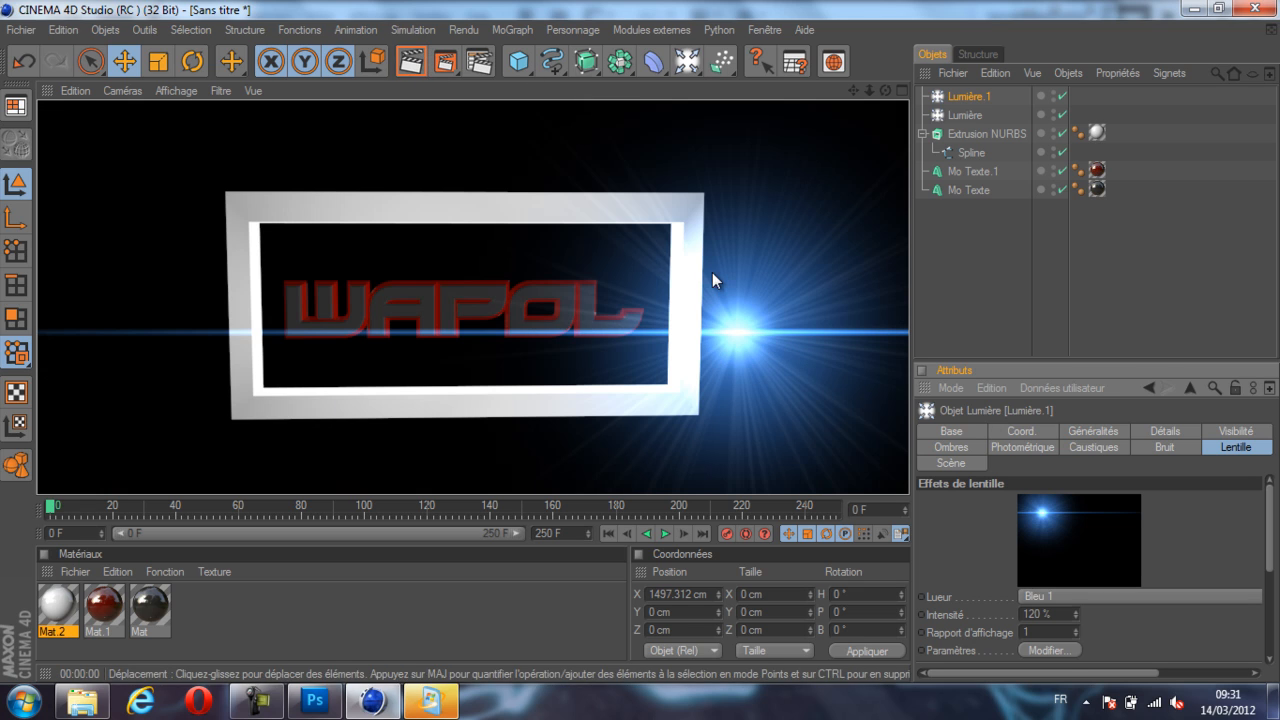
# Lower the flare light to about Y -28 cm, checking its height with view renders.
pyautogui.click(124, 61)
pyautogui.click(743, 329)
pyautogui.moveTo(737, 286); pyautogui.dragTo(737, 298)
pyautogui.moveTo(640, 343); pyautogui.dragTo(640, 343)
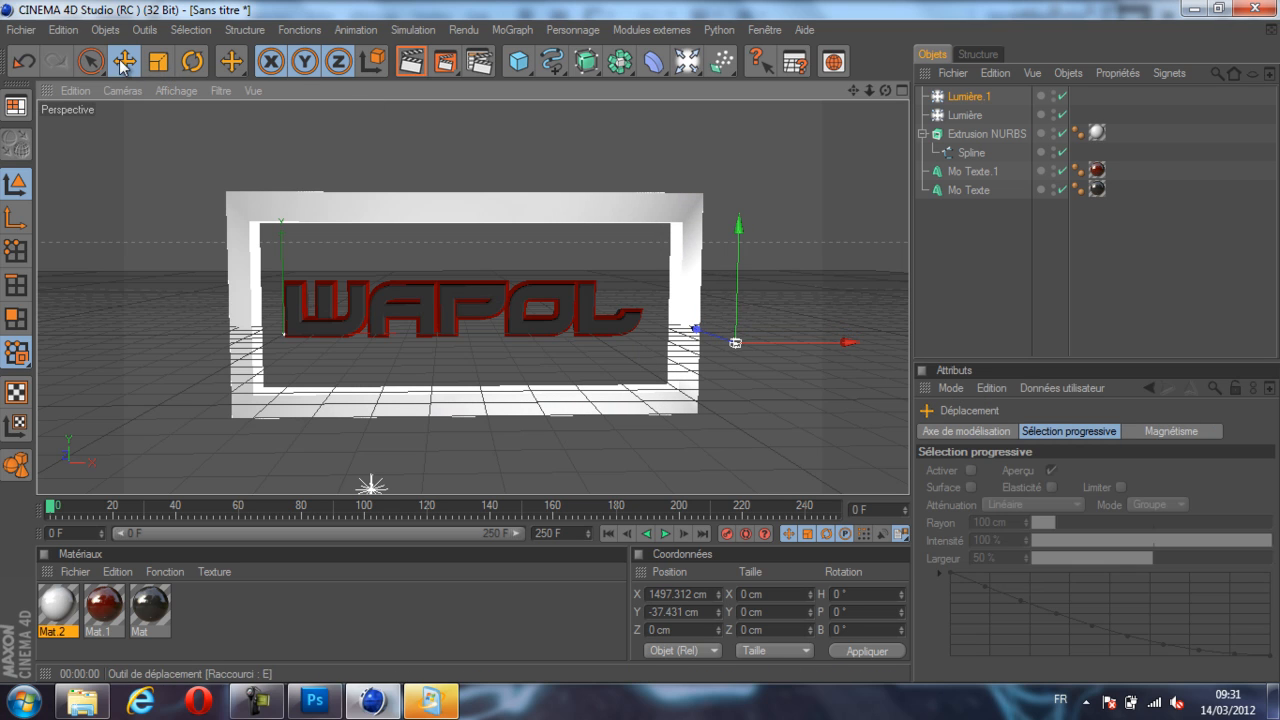
pyautogui.click(410, 66)
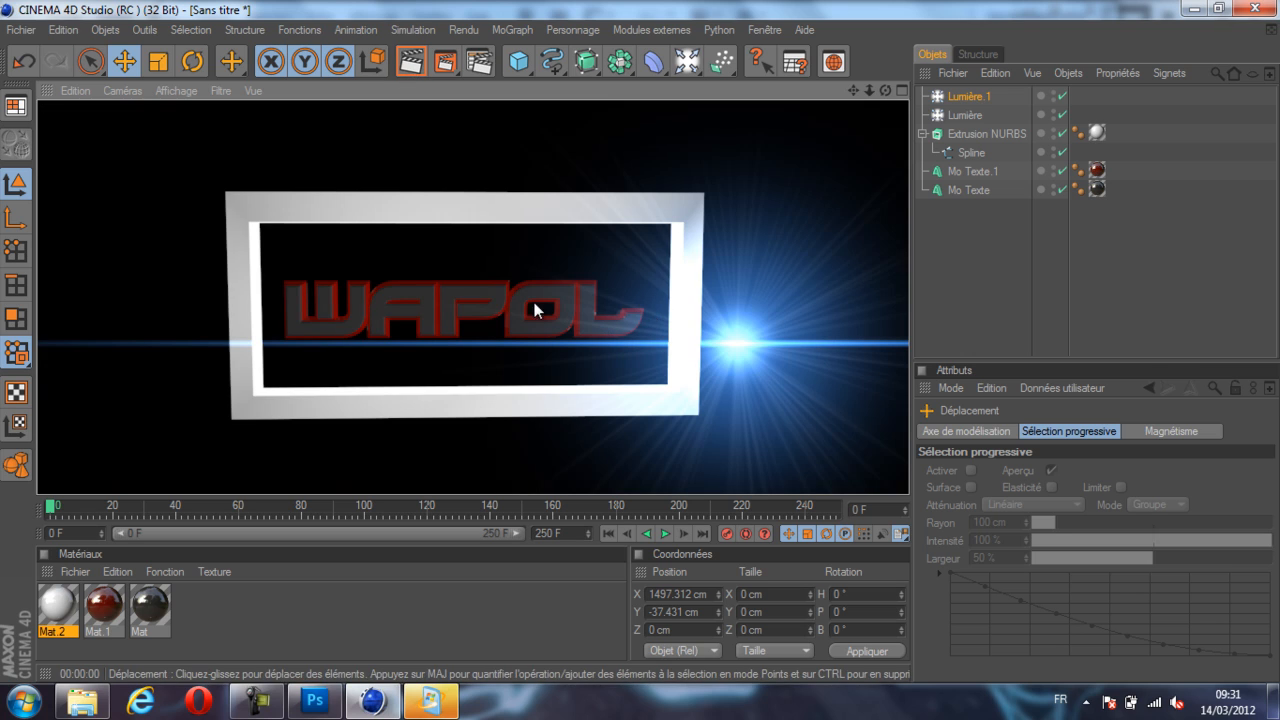
pyautogui.click(735, 346)
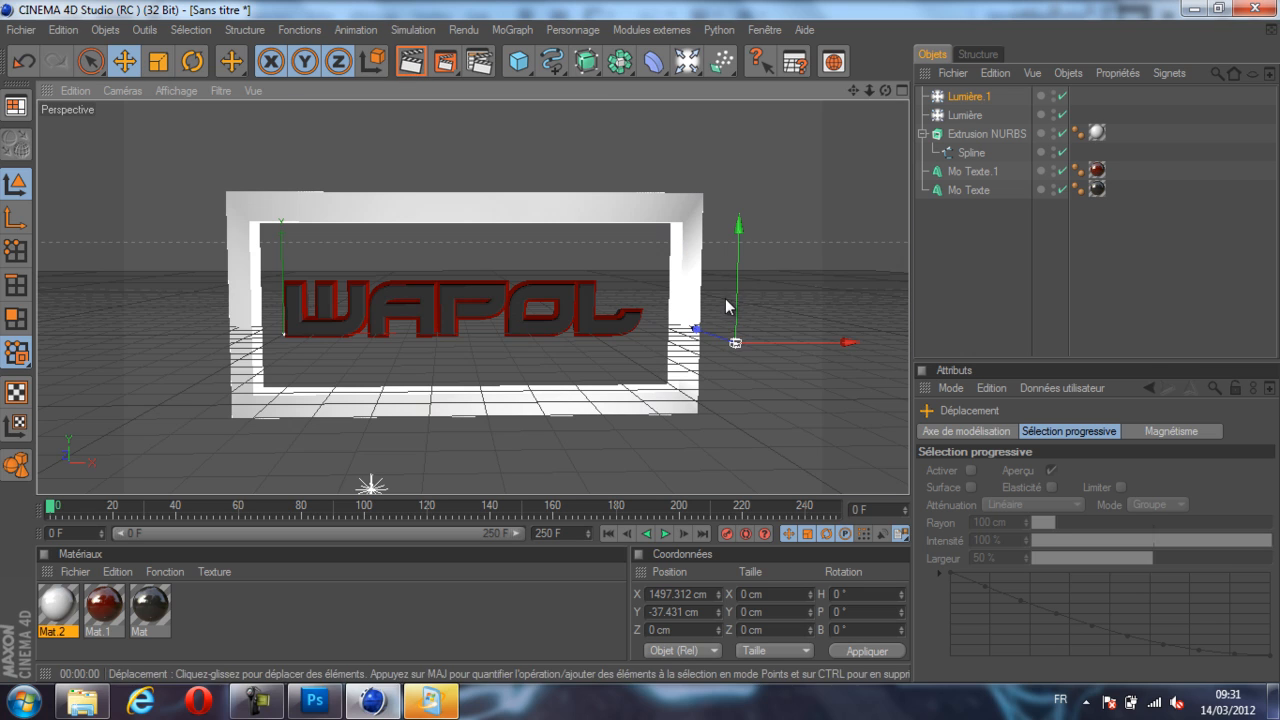
pyautogui.moveTo(740, 298); pyautogui.dragTo(640, 340)
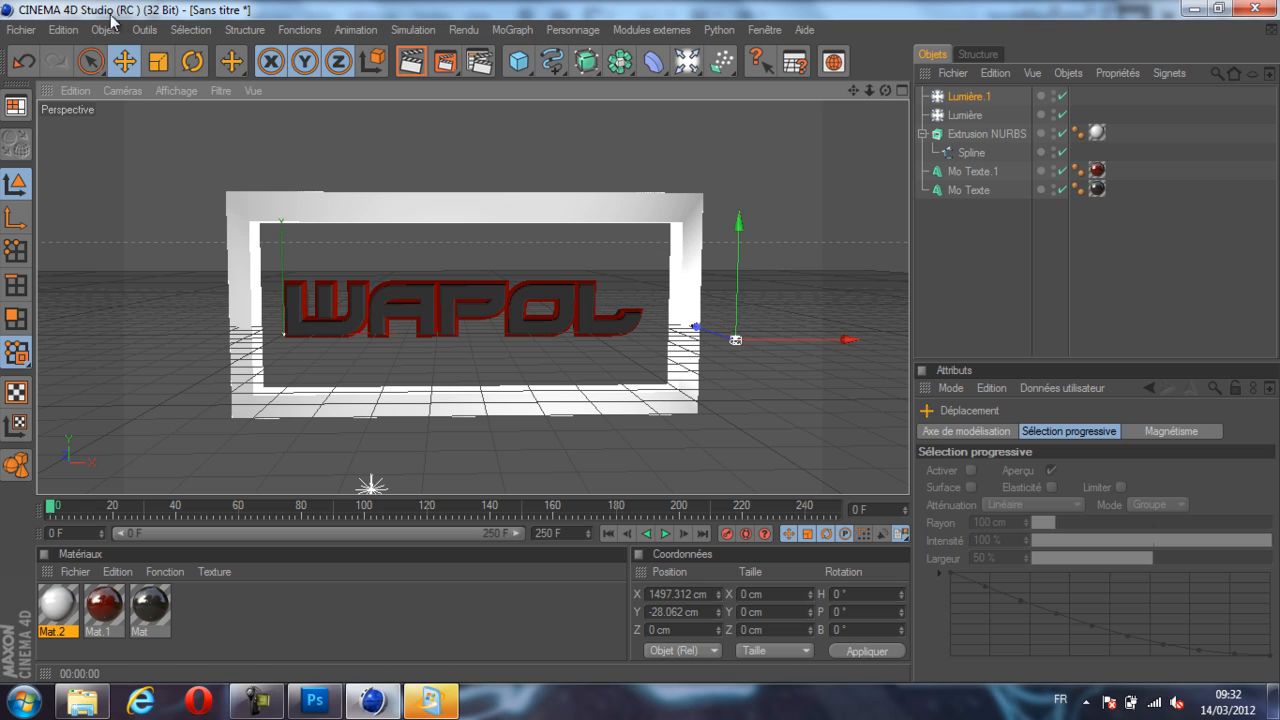
pyautogui.click(411, 63)
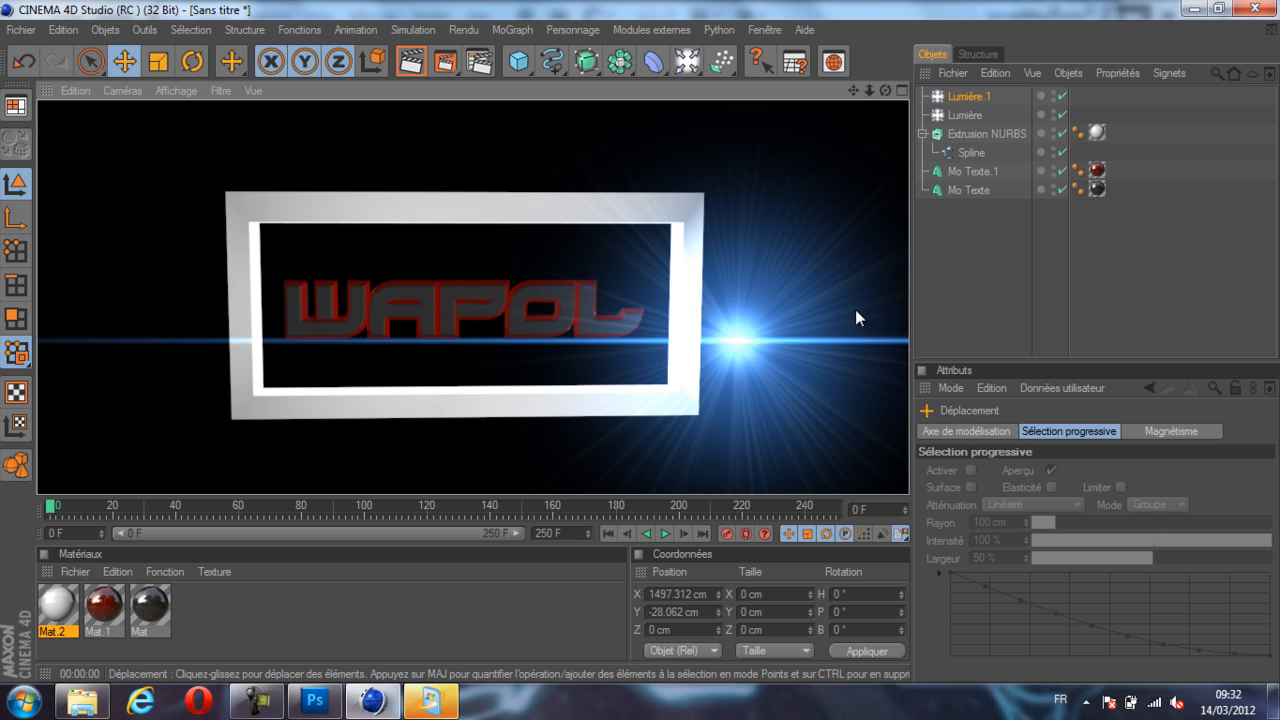
# Move the flare light across to about X -903 cm and place a duplicate of it at about X 2055 cm.
pyautogui.click(735, 343)
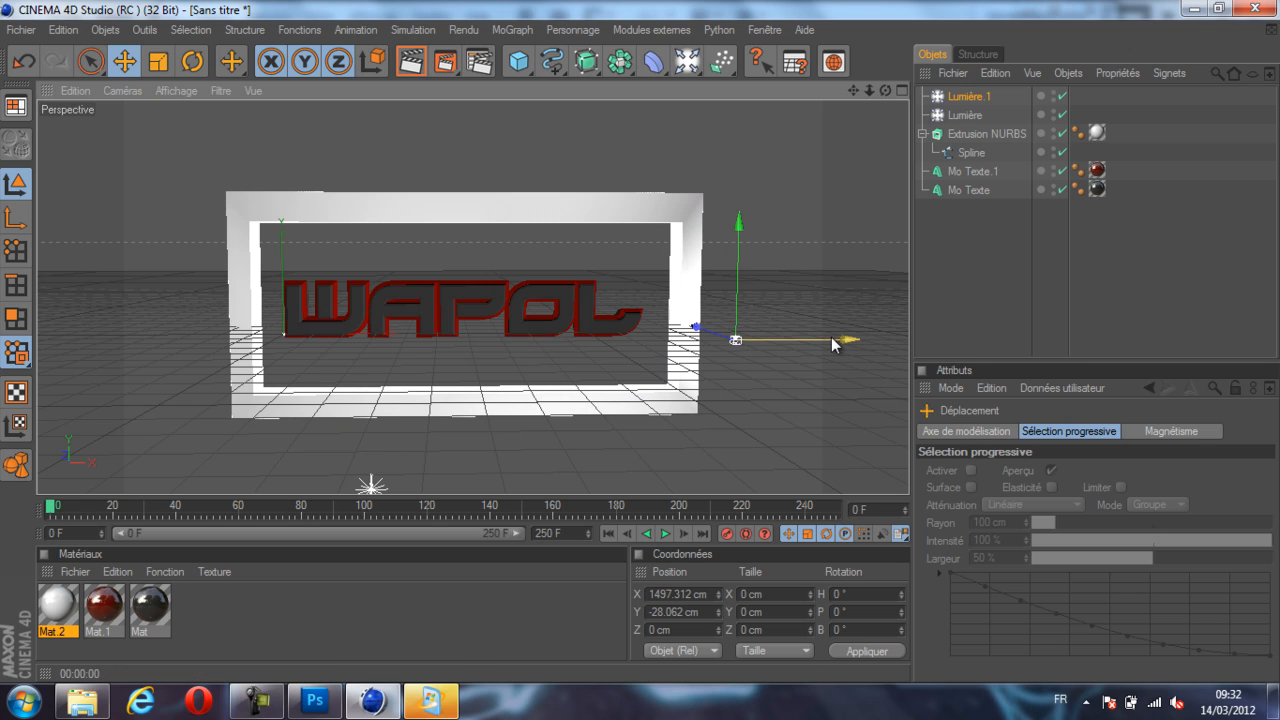
pyautogui.moveTo(848, 340); pyautogui.dragTo(640, 341)
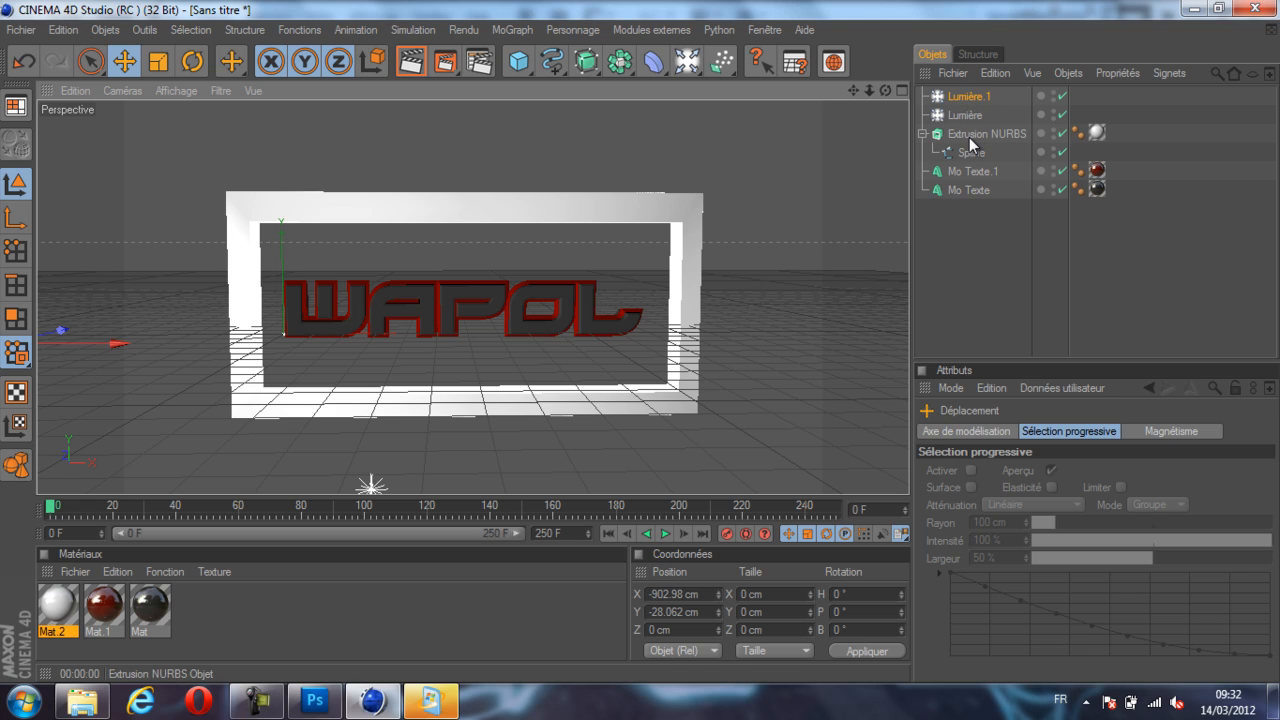
pyautogui.hotkey('ctrl', 'c')
pyautogui.hotkey('ctrl', 'v')
pyautogui.moveTo(108, 343); pyautogui.dragTo(638, 341)
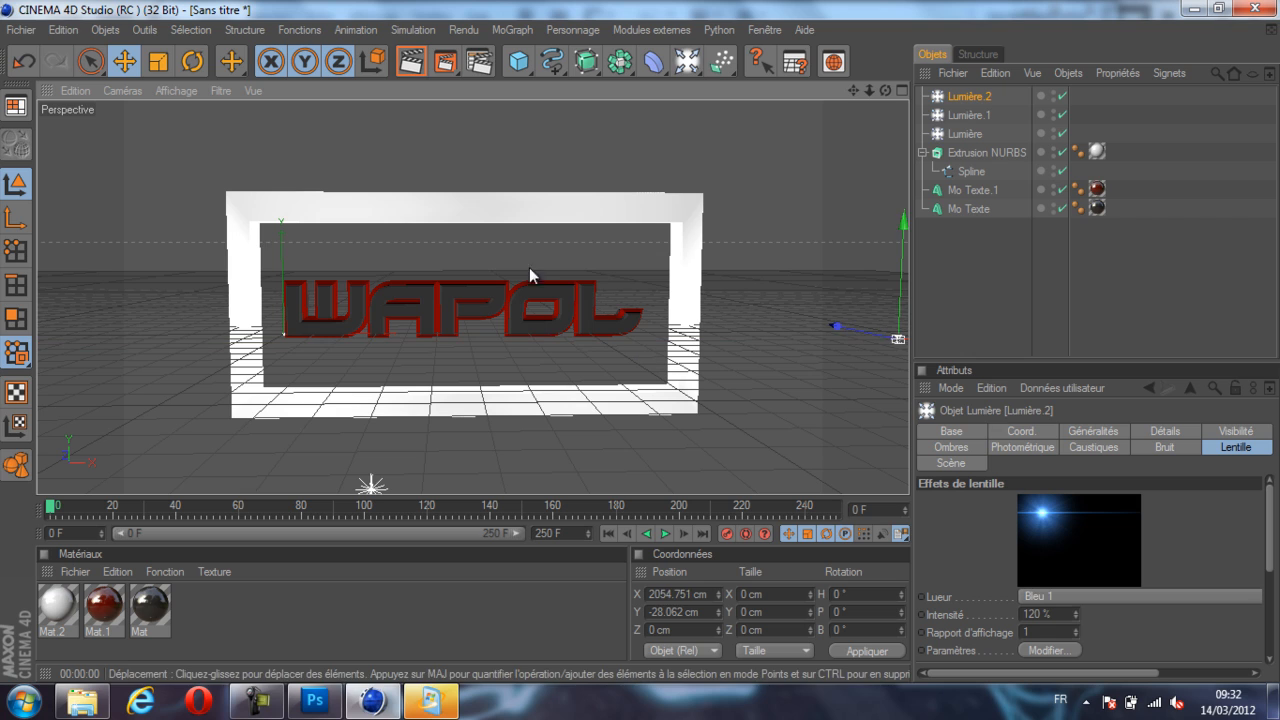
# Raise the duplicated flare light to about Y 167 cm, checking it with view renders.
pyautogui.moveTo(894, 322); pyautogui.dragTo(900, 255)
pyautogui.click(410, 61)
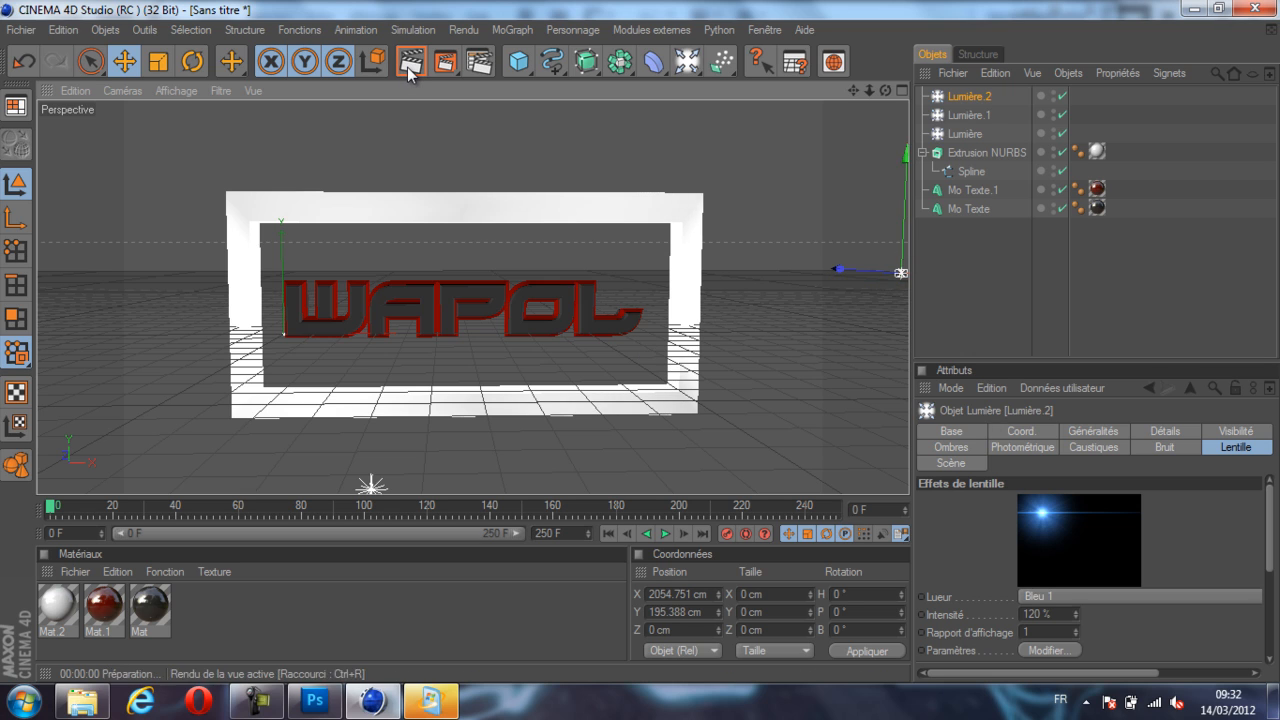
pyautogui.click(408, 62)
pyautogui.click(893, 269)
pyautogui.moveTo(897, 226); pyautogui.dragTo(897, 236)
pyautogui.click(405, 63)
pyautogui.moveTo(635, 344); pyautogui.dragTo(639, 341)
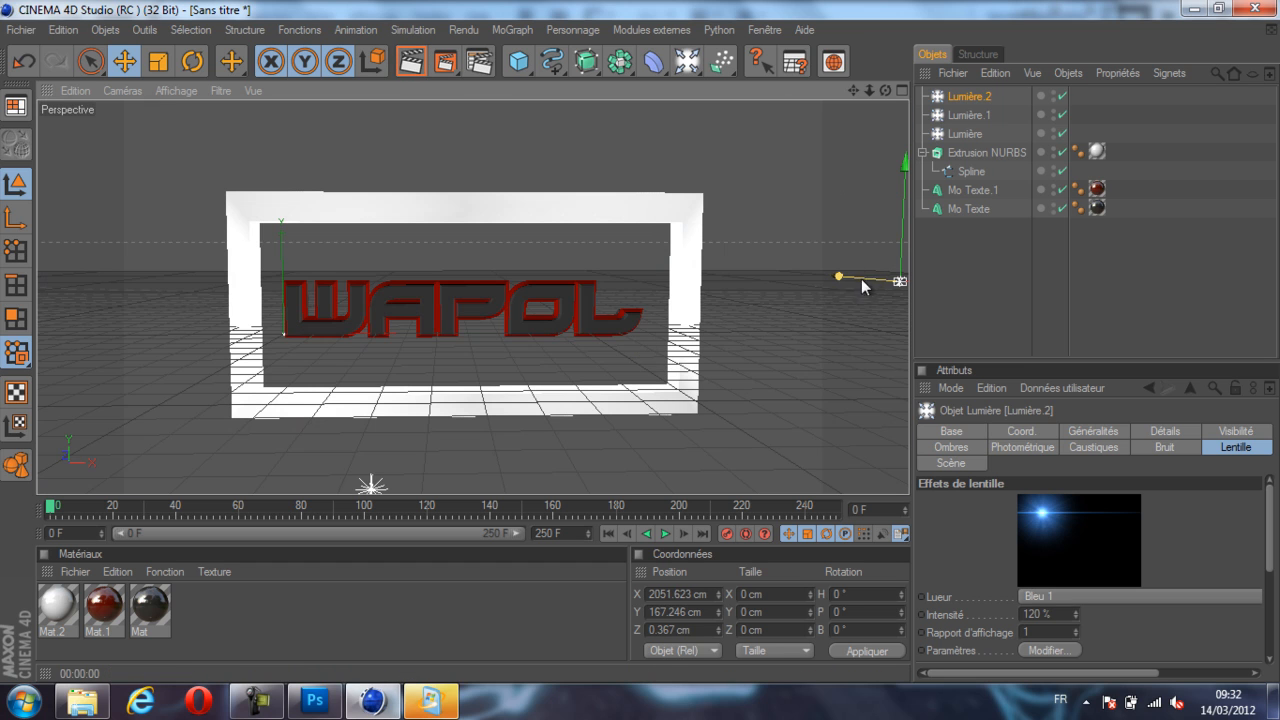
# Move the duplicated flare light farther away from the frame, to about X 2361 cm.
pyautogui.scroll(-3, 806, 292)
pyautogui.moveTo(822, 285); pyautogui.dragTo(889, 286)
pyautogui.scroll(3, 554, 294)
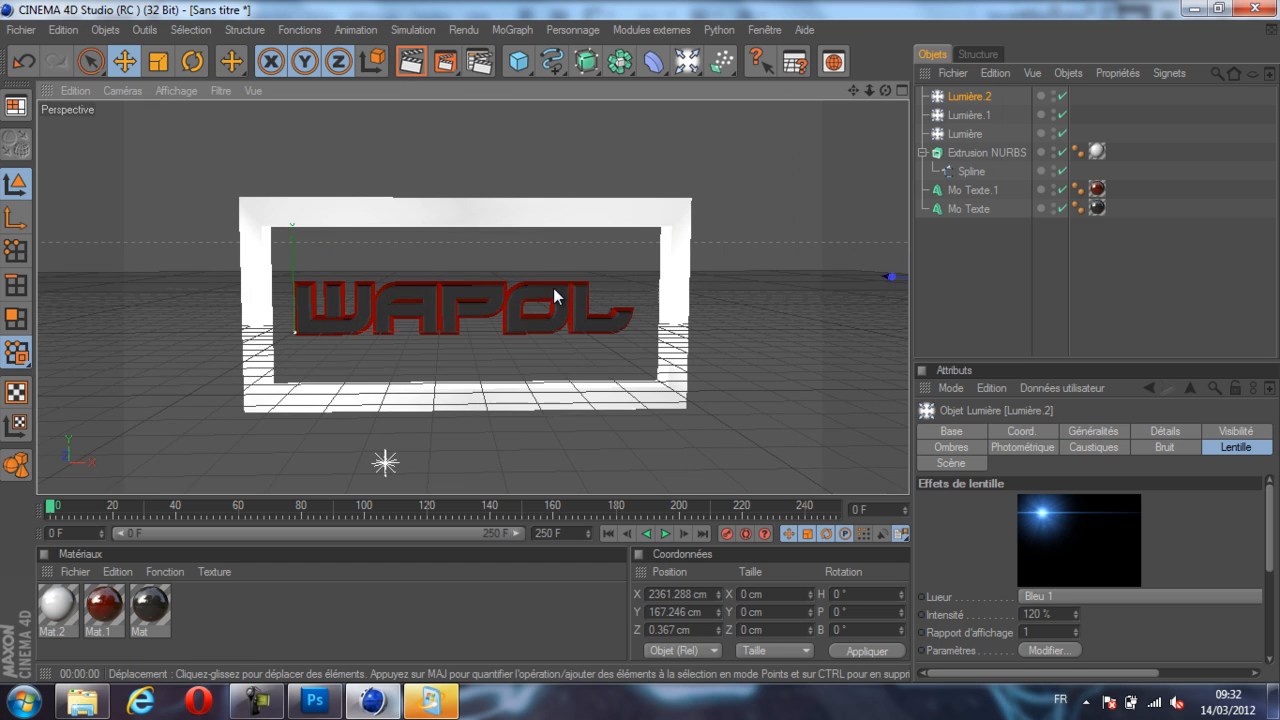
# Adjust the framing of the text and frame, add an active camera there, and record its keyframes at frames 0 and 250.
pyautogui.moveTo(885, 90)
pyautogui.mouseDown()
pyautogui.moveTo(643, 346)
pyautogui.moveTo(858, 89)
pyautogui.moveTo(639, 342)
pyautogui.moveTo(904, 83)
pyautogui.mouseUp()
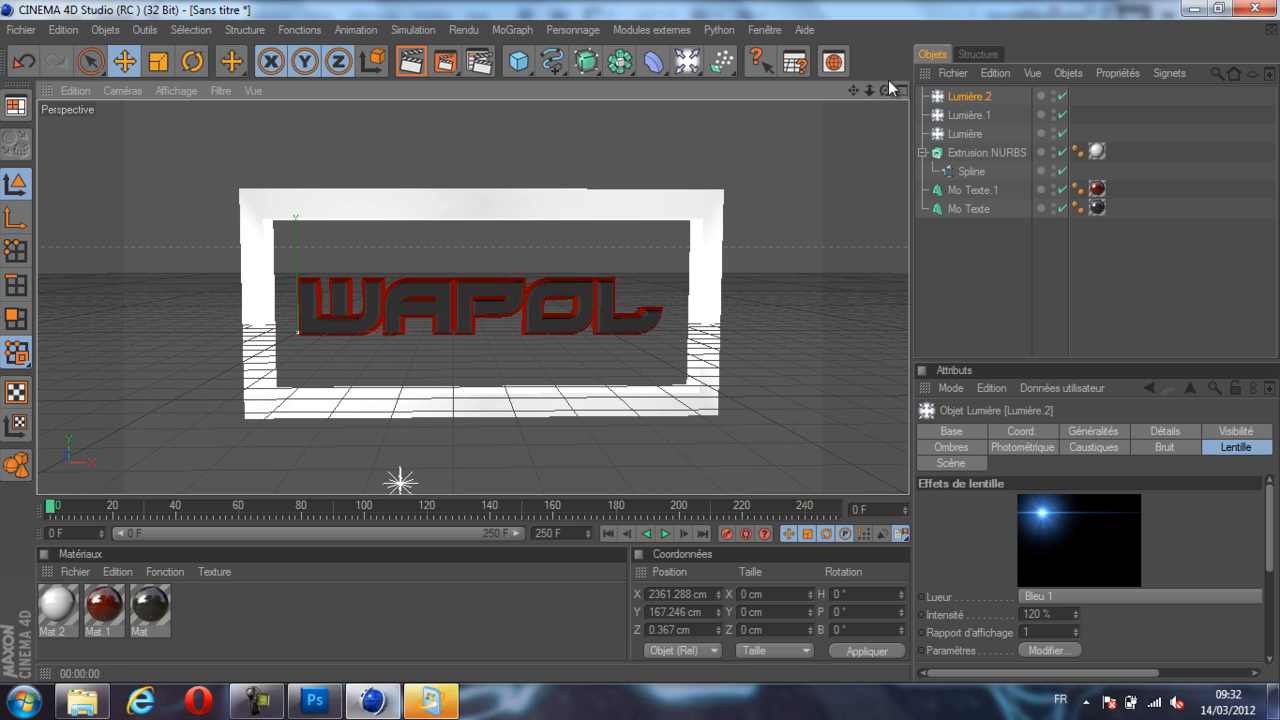
pyautogui.moveTo(693, 62); pyautogui.dragTo(777, 181)
pyautogui.click(1062, 97)
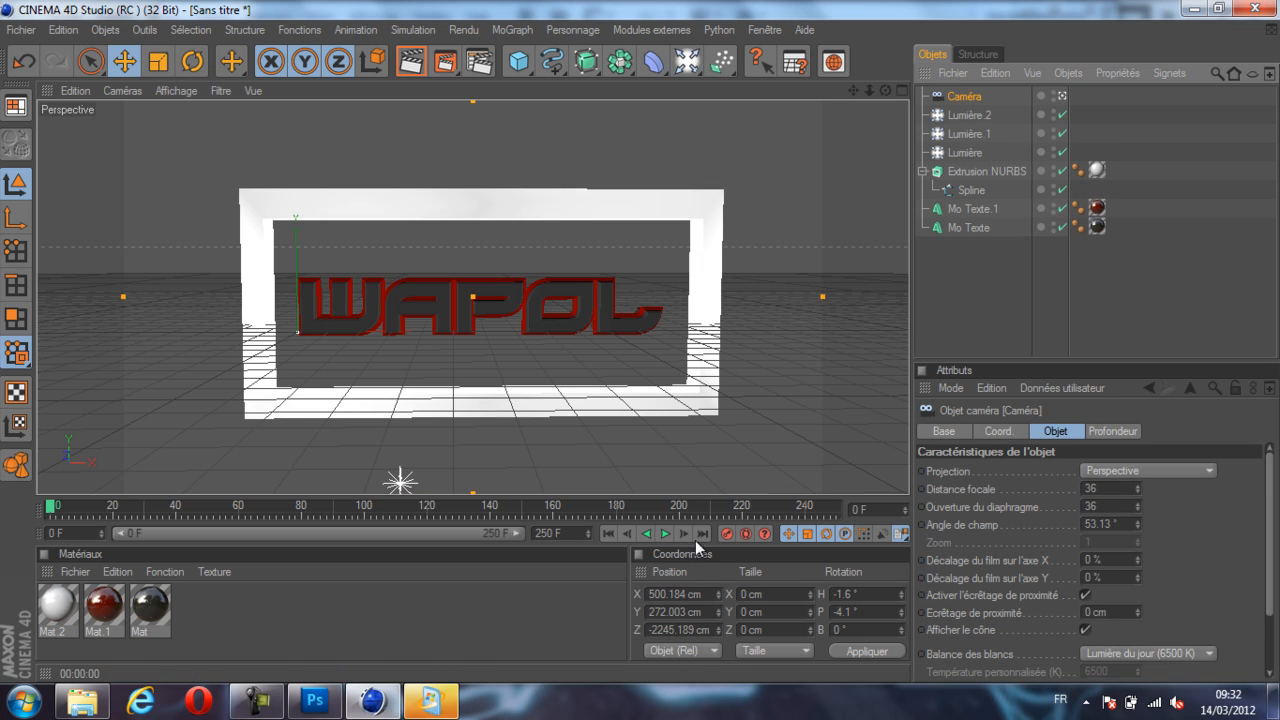
pyautogui.click(840, 509)
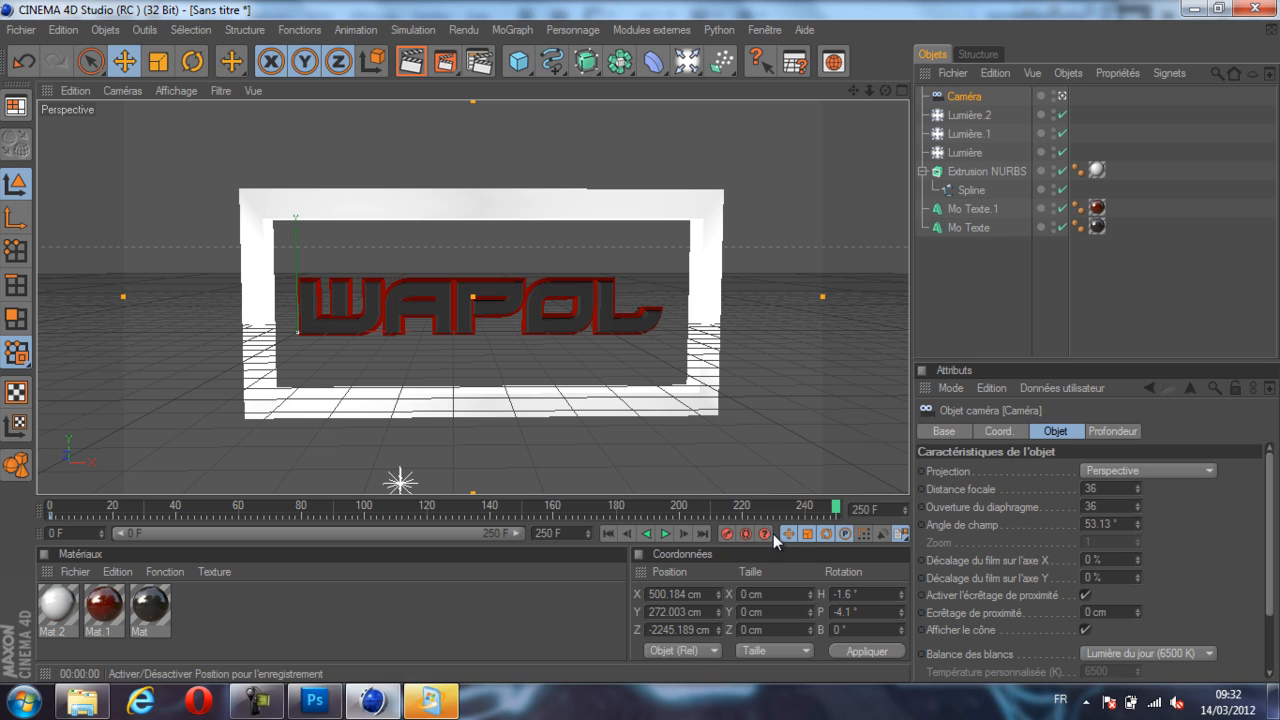
# Postpone the Windows Update restart with a 10-minute reminder.
pyautogui.click(428, 702)
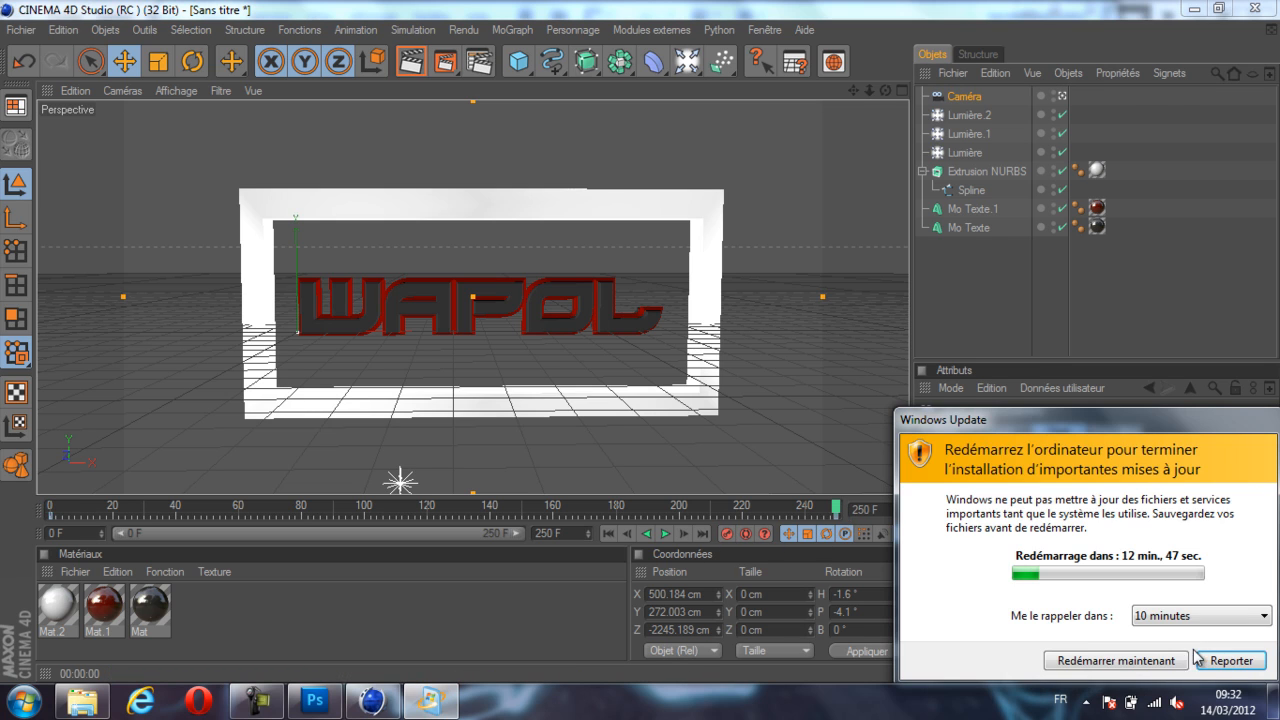
pyautogui.click(1228, 678)
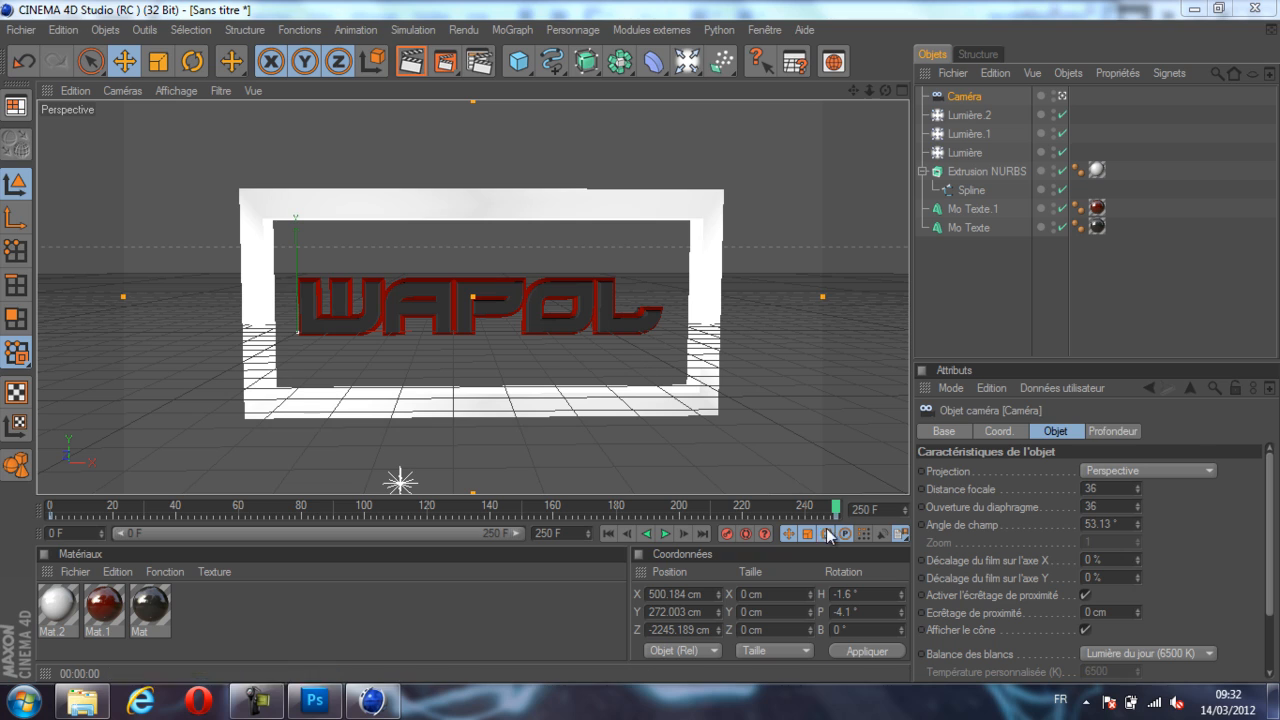
# Go to frame 100 and group the two WAPOL text objects under one null.
pyautogui.hotkey('shift', 'f')
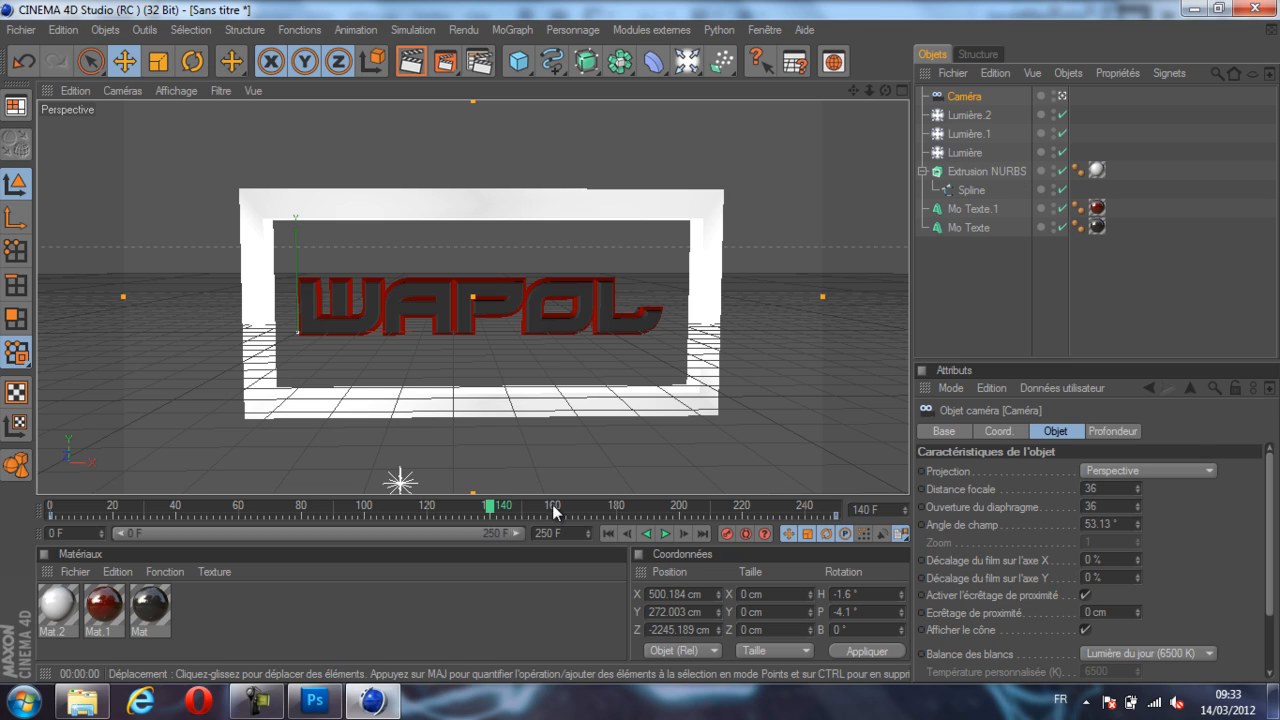
pyautogui.moveTo(489, 507); pyautogui.dragTo(380, 506)
pyautogui.moveTo(961, 222); pyautogui.dragTo(998, 218)
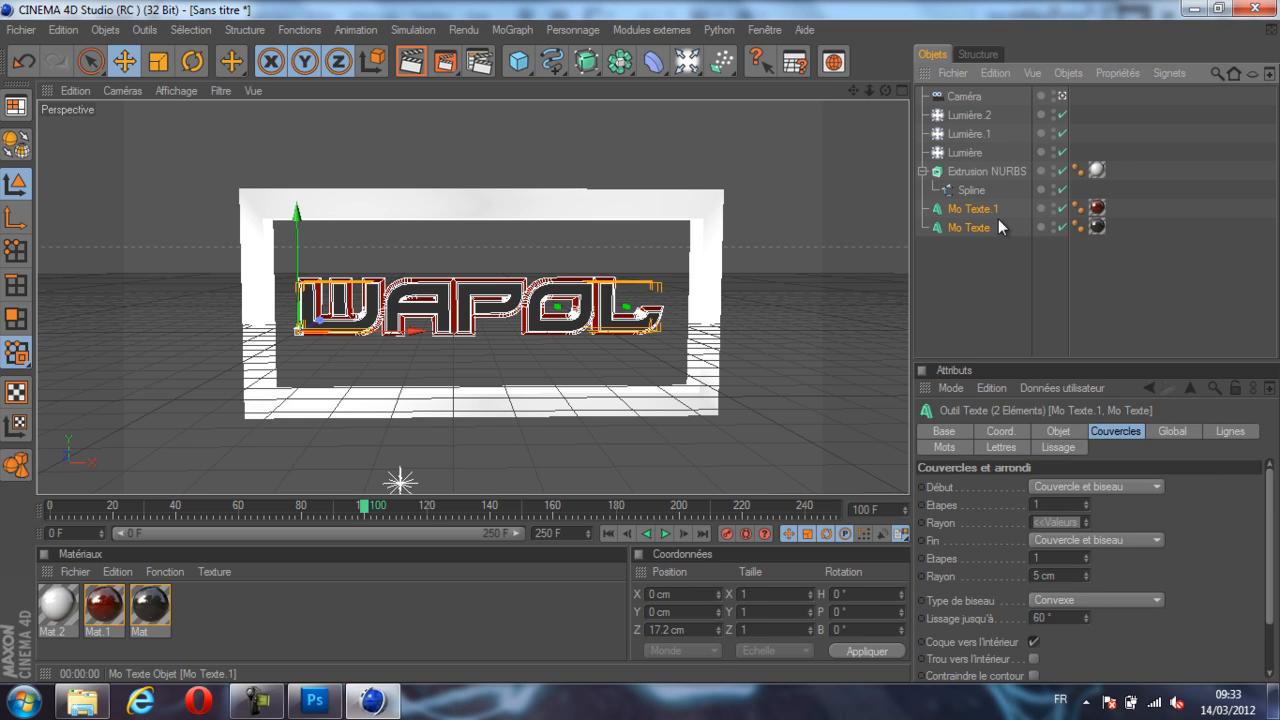
pyautogui.rightClick(998, 218)
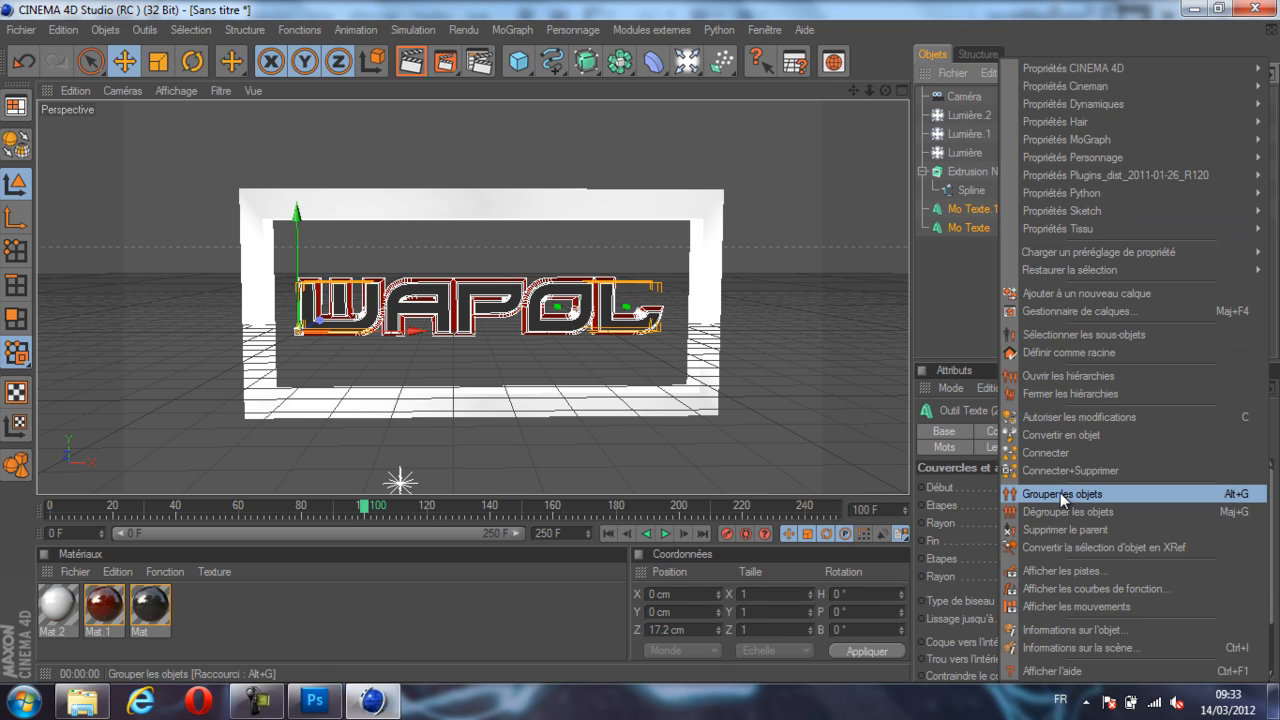
pyautogui.click(1060, 492)
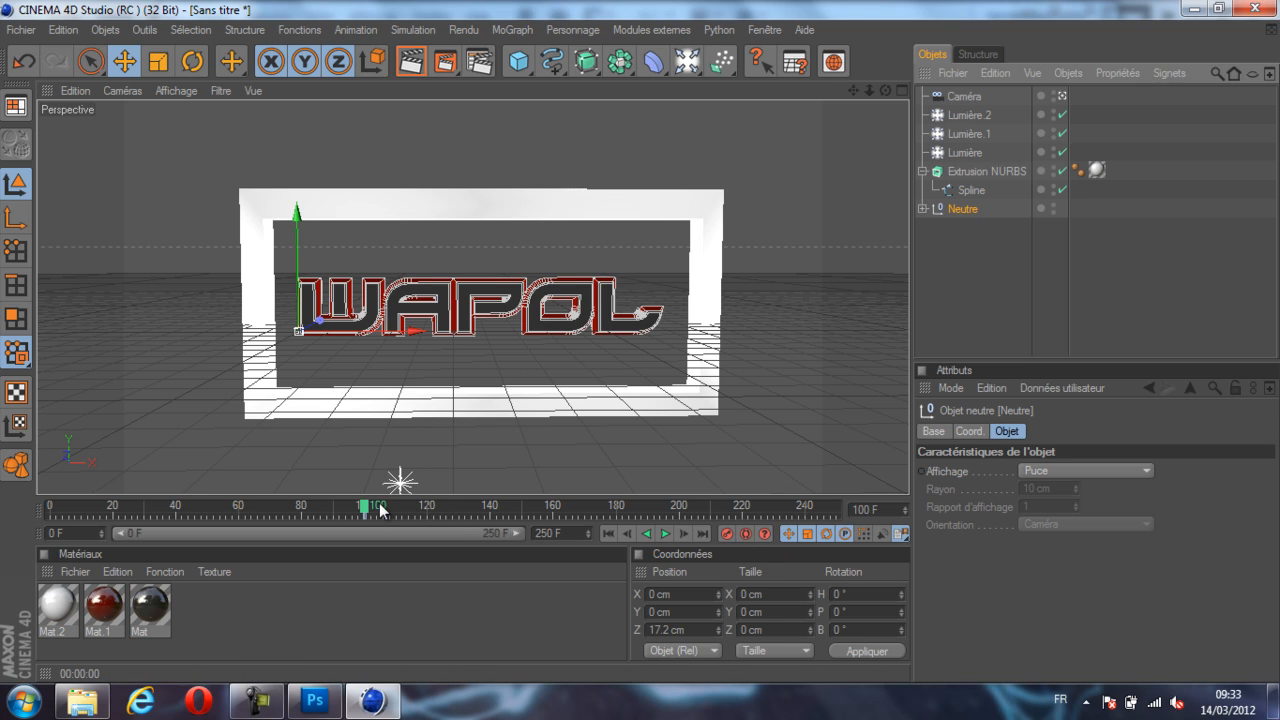
# Record the text group's keyframe at frame 100, and at frame 0 pull the group forward to about Z -1688 cm.
pyautogui.moveTo(368, 512); pyautogui.dragTo(45, 508)
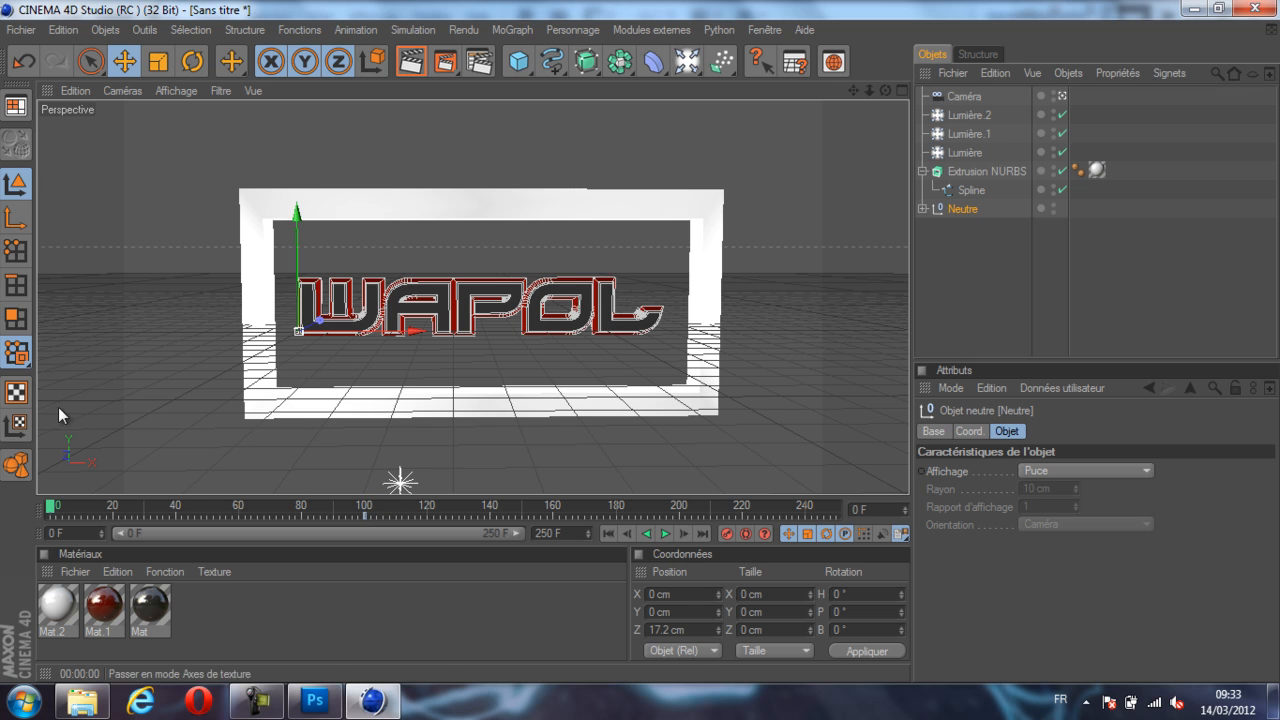
pyautogui.moveTo(869, 90); pyautogui.dragTo(463, 266)
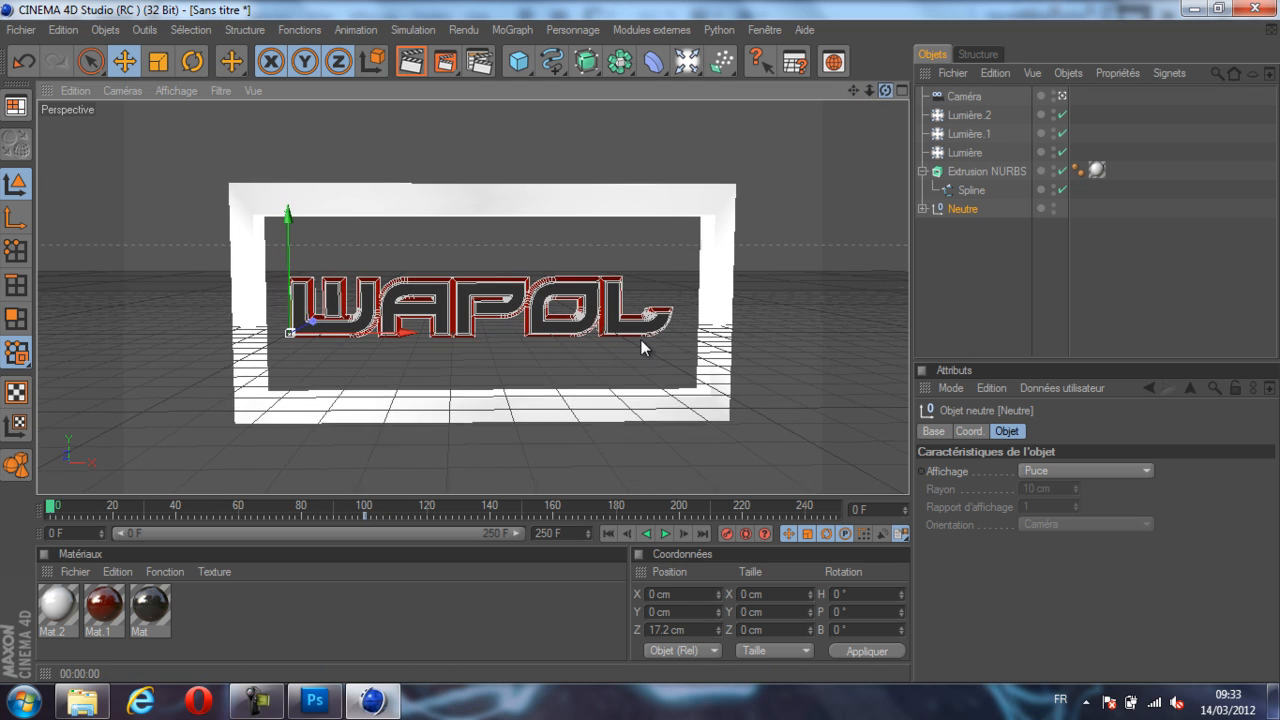
pyautogui.moveTo(336, 312)
pyautogui.mouseDown()
pyautogui.moveTo(605, 468)
pyautogui.moveTo(345, 305)
pyautogui.mouseUp()
pyautogui.moveTo(870, 89); pyautogui.dragTo(620, 300)
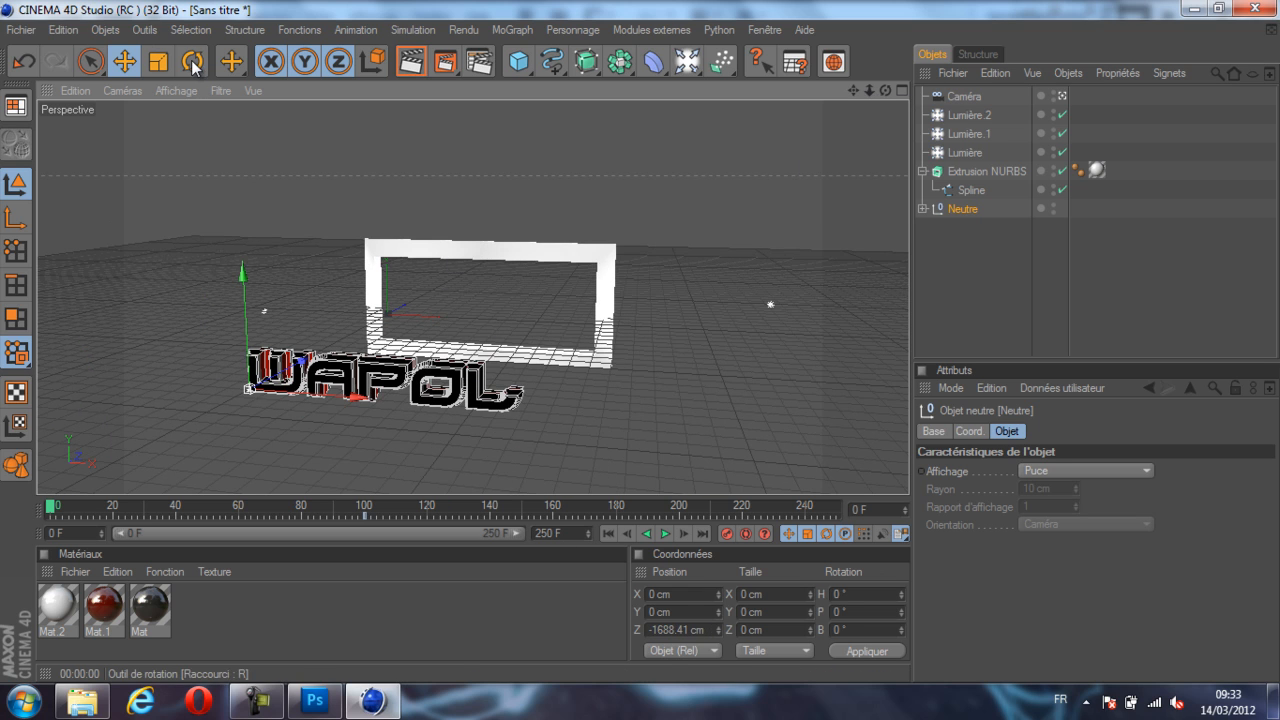
# Move the text group to about X 573, Y 235, Z -2265 cm, rotate it to about H -66°, P 30°, B -297°, and keyframe frame 0.
pyautogui.moveTo(250, 336); pyautogui.dragTo(249, 289)
pyautogui.moveTo(319, 342); pyautogui.dragTo(451, 347)
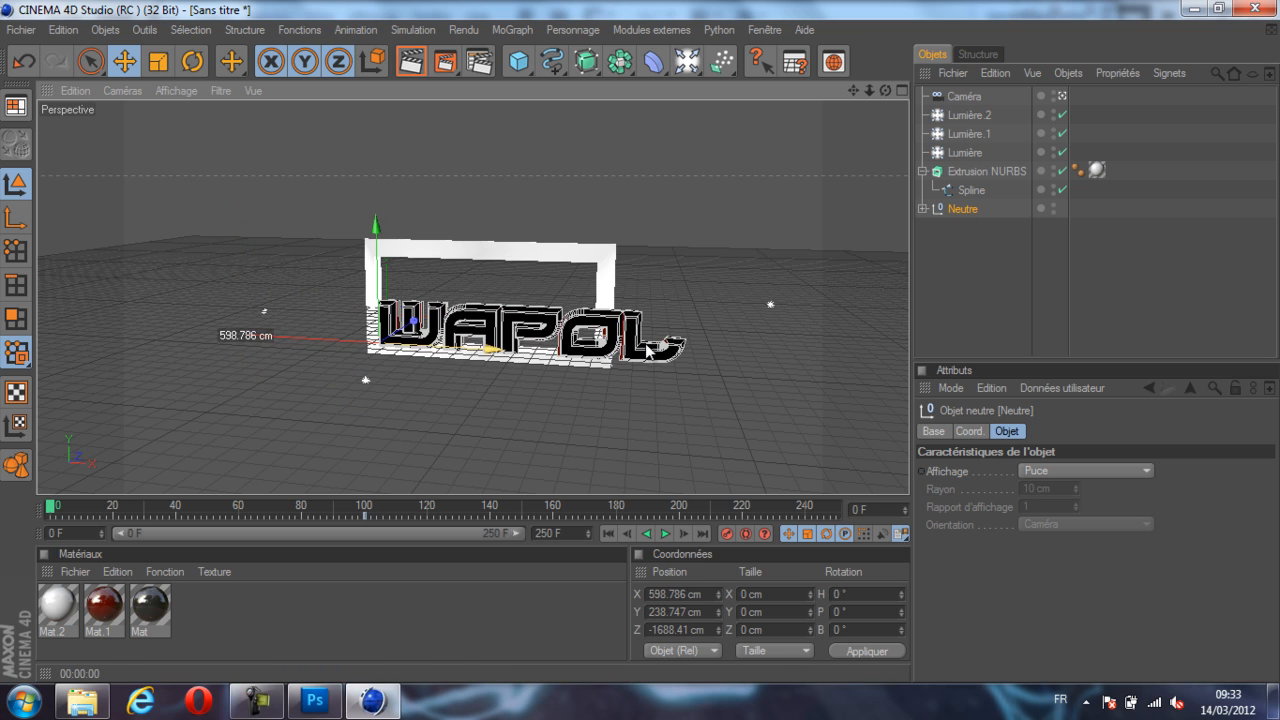
pyautogui.moveTo(639, 344); pyautogui.dragTo(632, 345)
pyautogui.moveTo(406, 322); pyautogui.dragTo(499, 183)
pyautogui.click(191, 62)
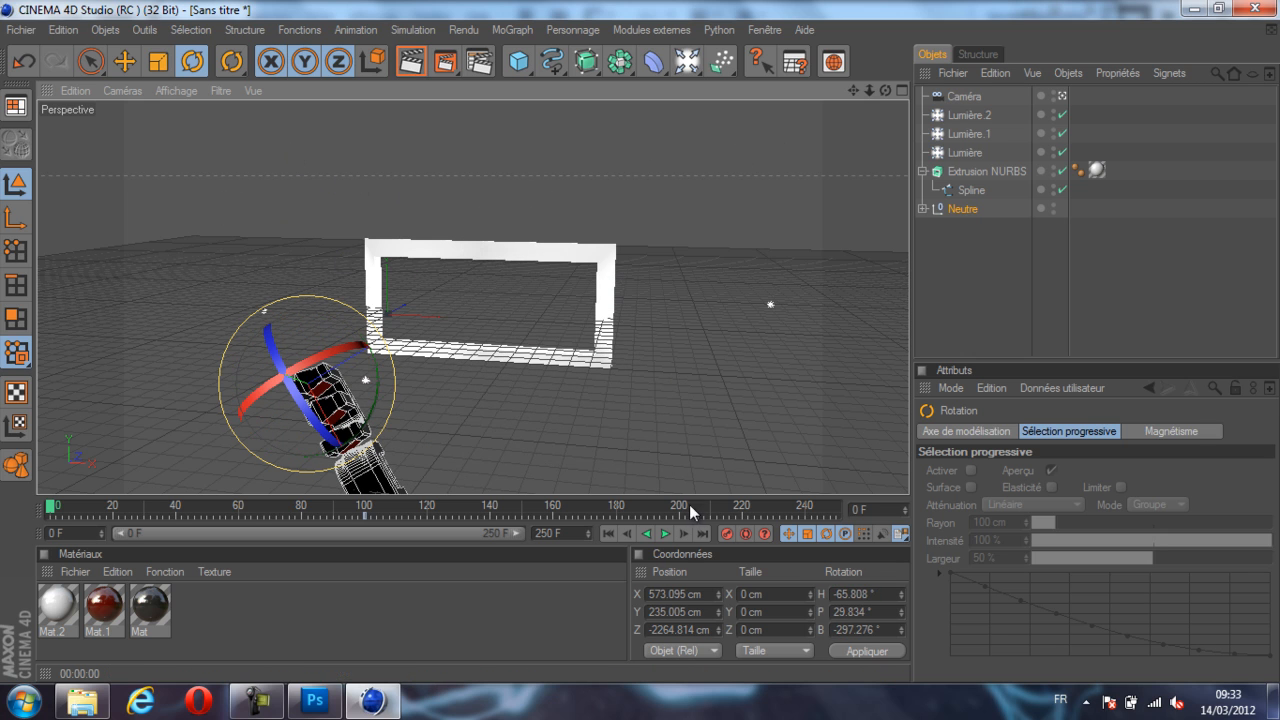
pyautogui.click(727, 534)
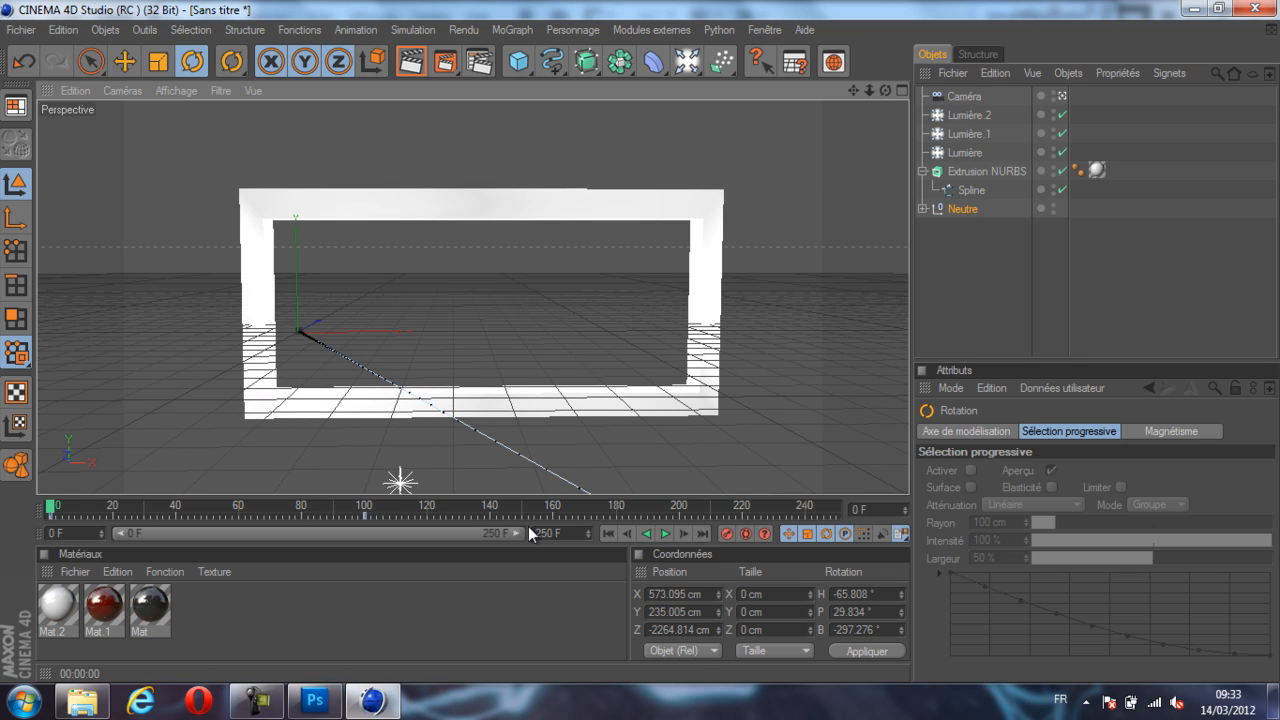
# Play the text group's entrance animation to check it, and return to frame 0.
pyautogui.click(669, 534)
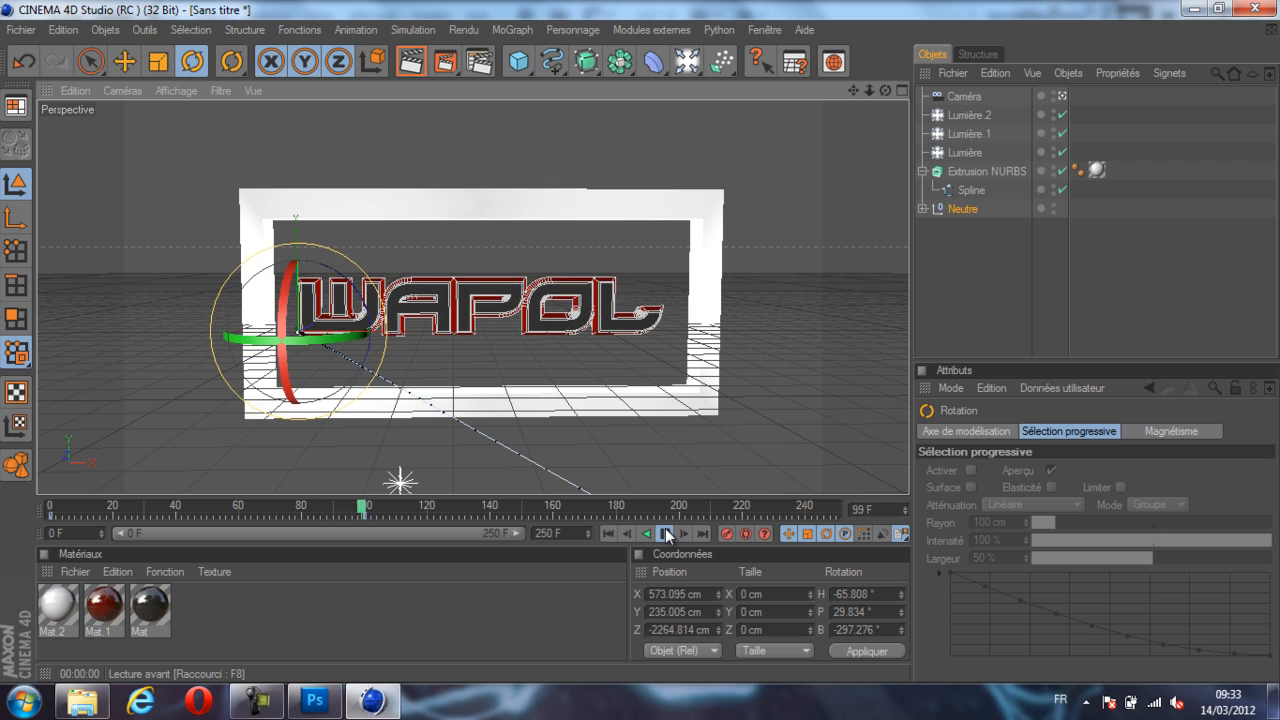
pyautogui.click(665, 531)
pyautogui.moveTo(397, 515); pyautogui.dragTo(8, 517)
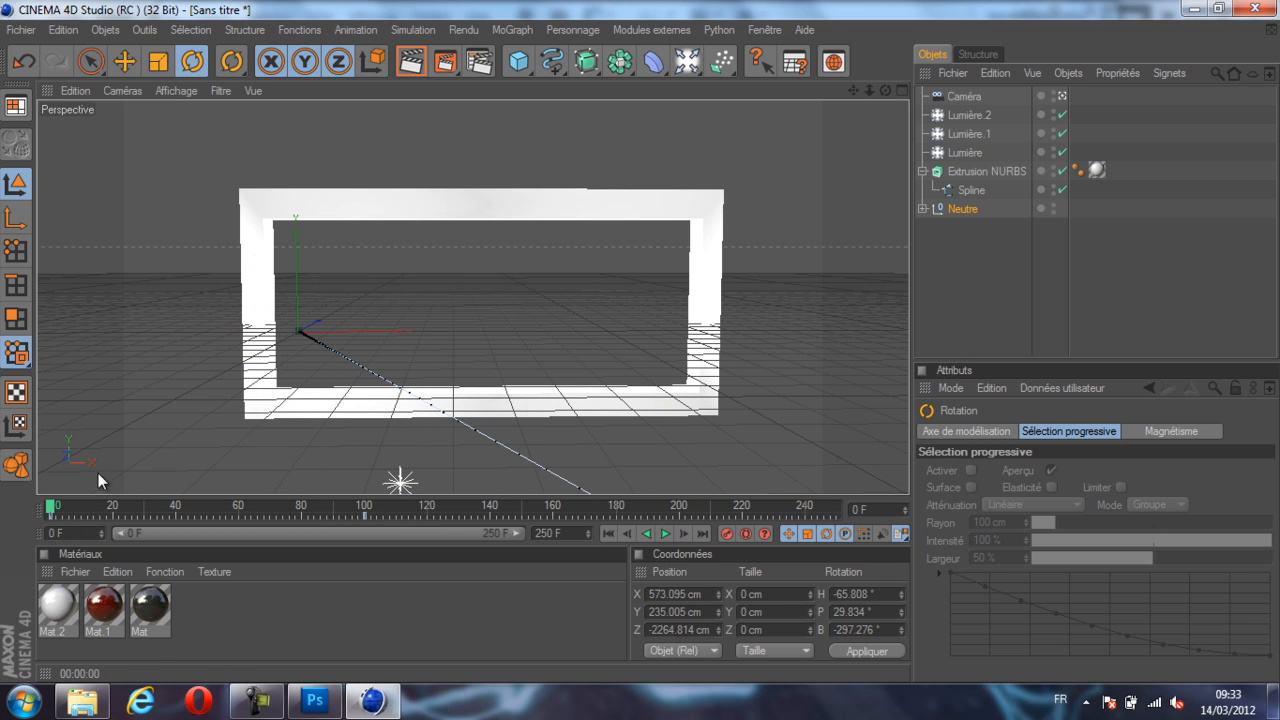
# Select the white frame's Extrusion NURBS, record its resting keyframe at frame 140, and return to frame 0.
pyautogui.click(922, 172)
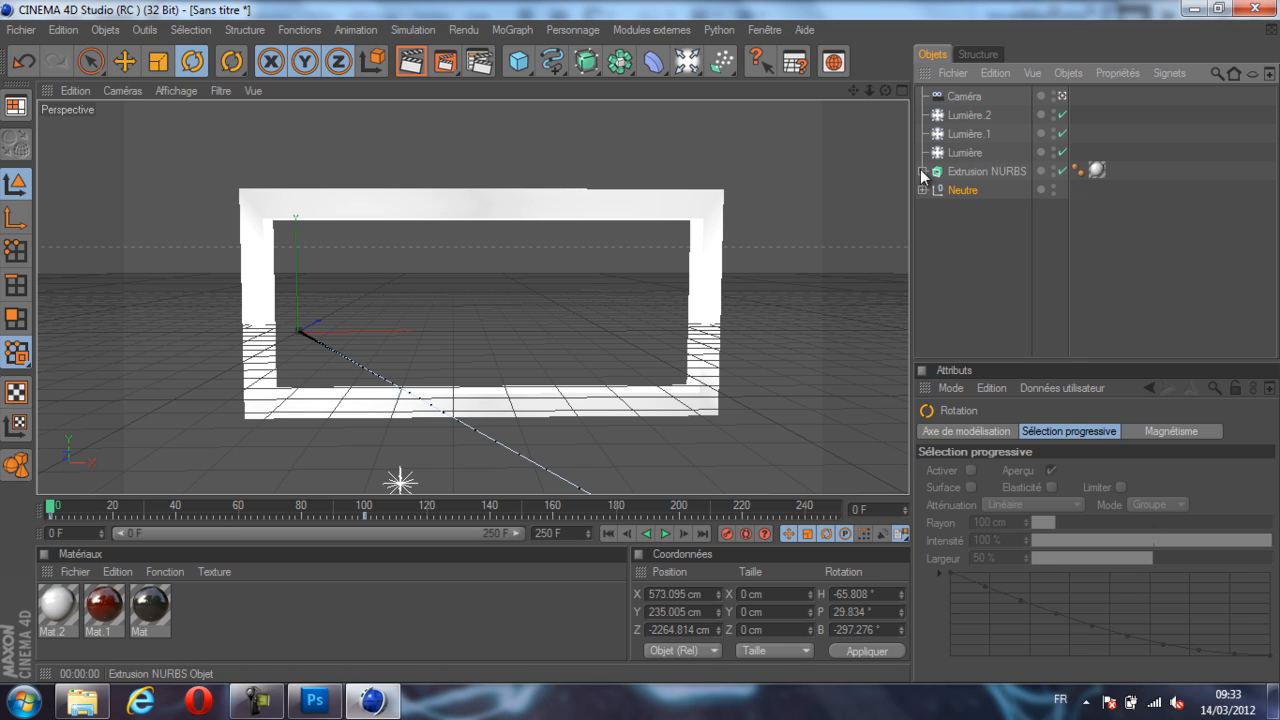
pyautogui.click(960, 172)
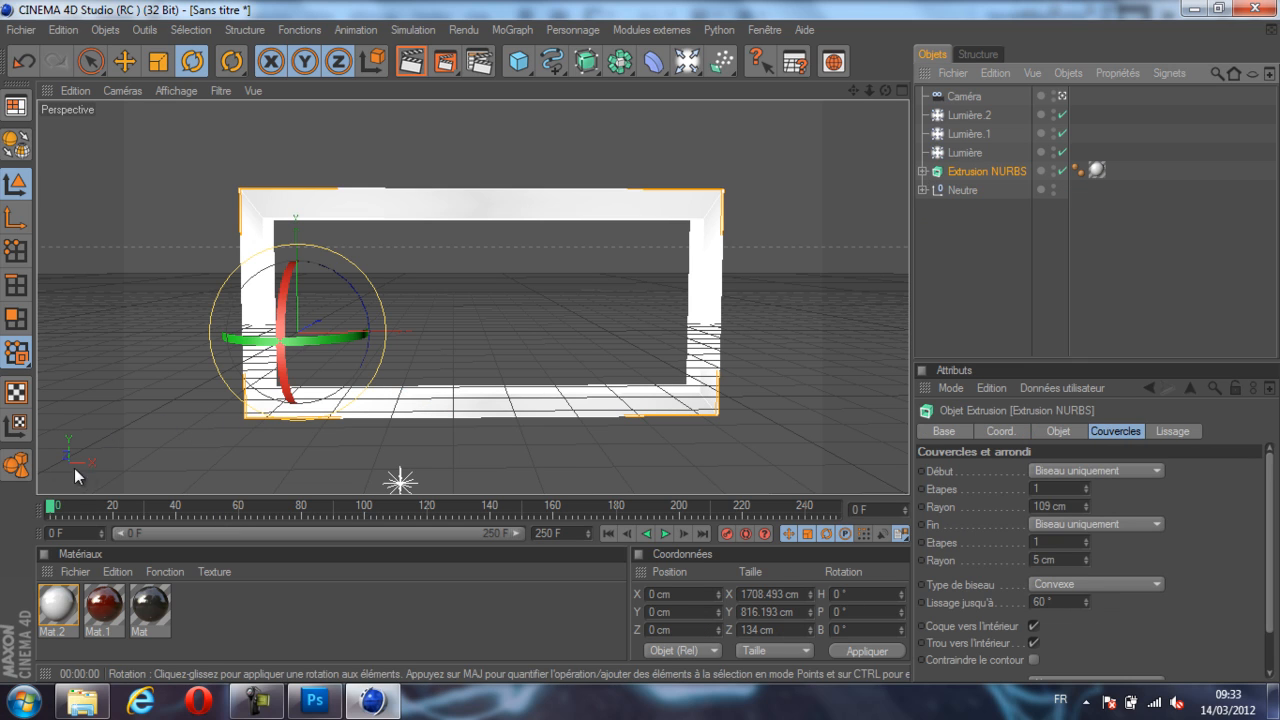
pyautogui.moveTo(52, 510); pyautogui.dragTo(491, 517)
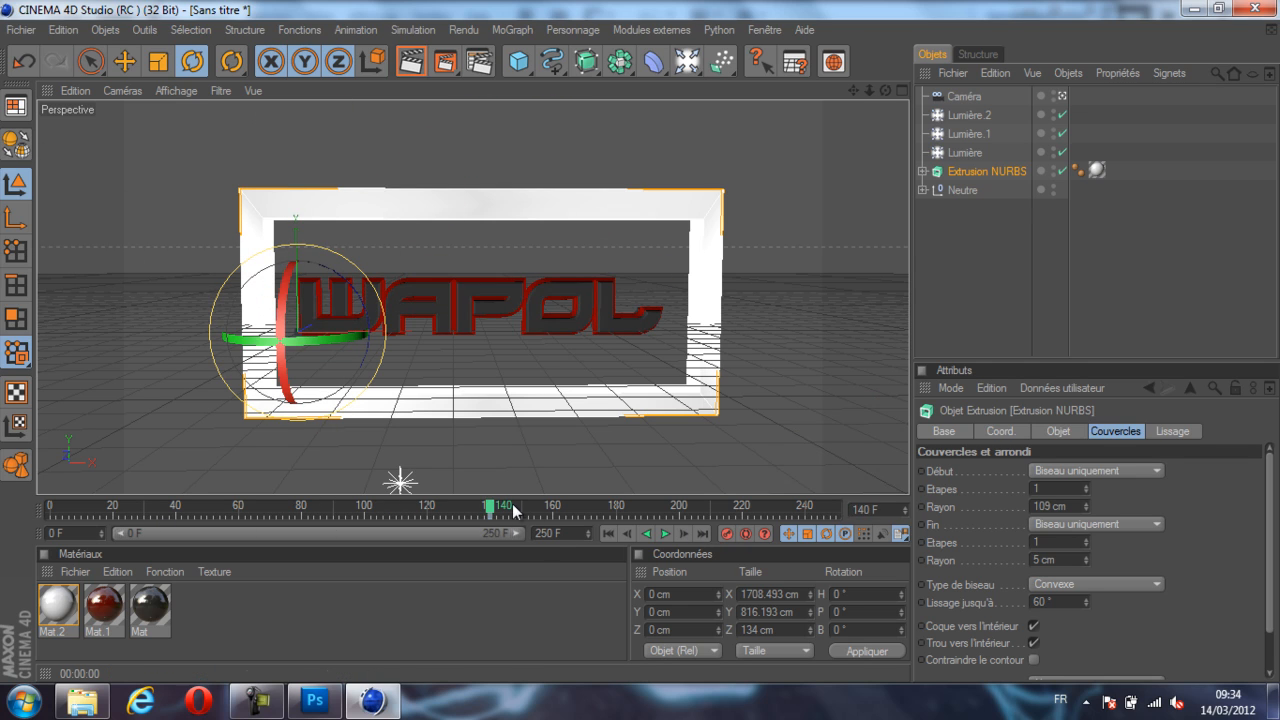
pyautogui.moveTo(491, 510); pyautogui.dragTo(364, 519)
pyautogui.moveTo(365, 519); pyautogui.dragTo(300, 510)
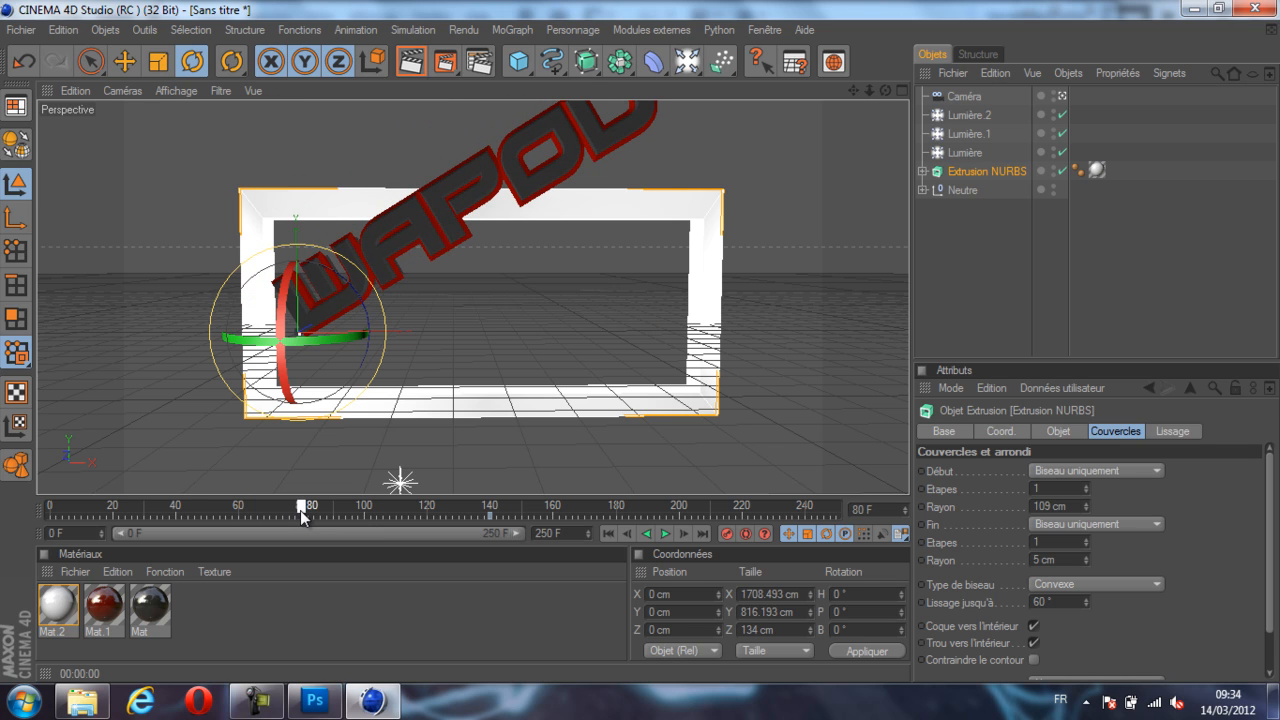
pyautogui.click(50, 508)
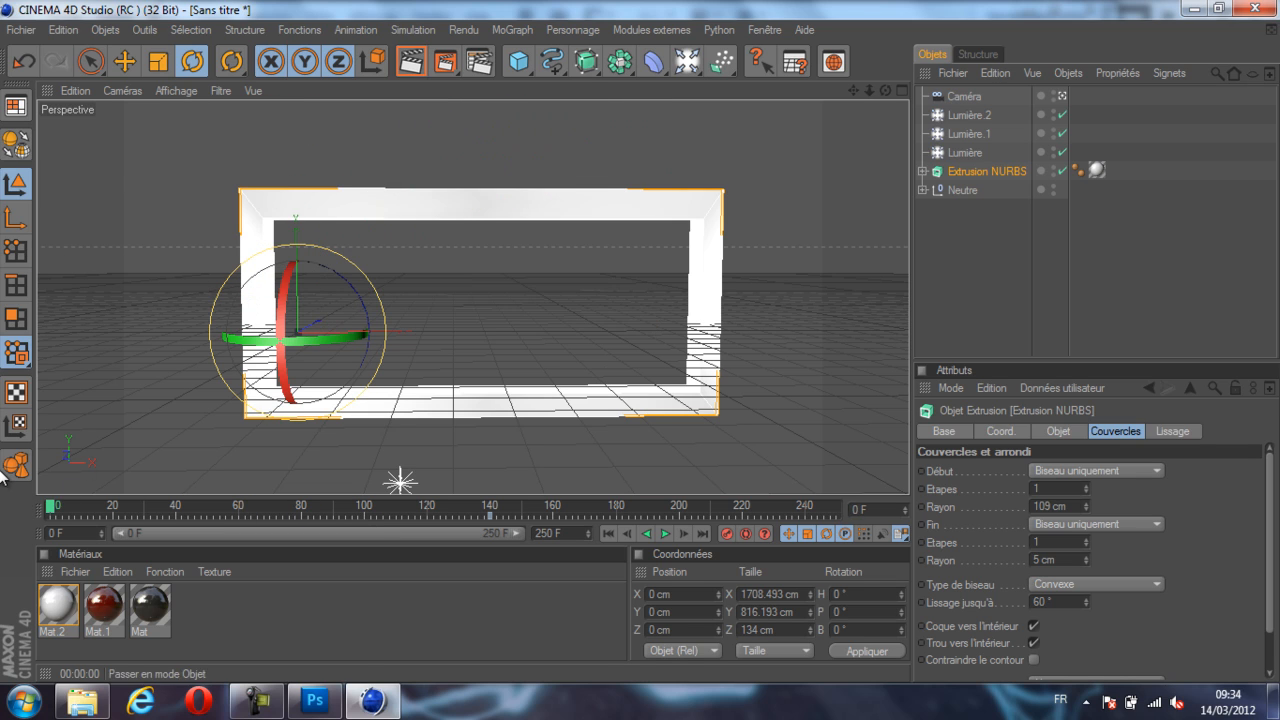
# Pull the white frame forward to about Z -1960 cm at frame 0.
pyautogui.keyDown('alt'); pyautogui.moveTo(644, 343); pyautogui.dragTo(566, 366); pyautogui.keyUp('alt')
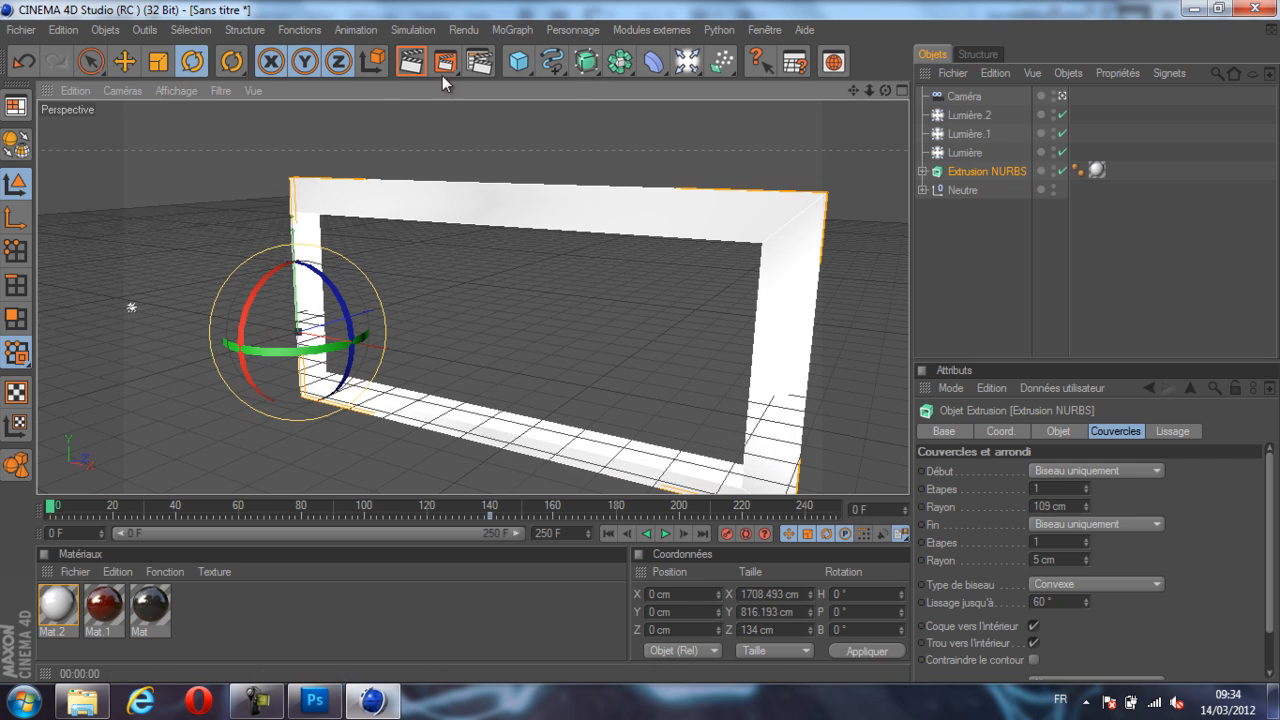
pyautogui.click(124, 61)
pyautogui.scroll(-4, 502, 298)
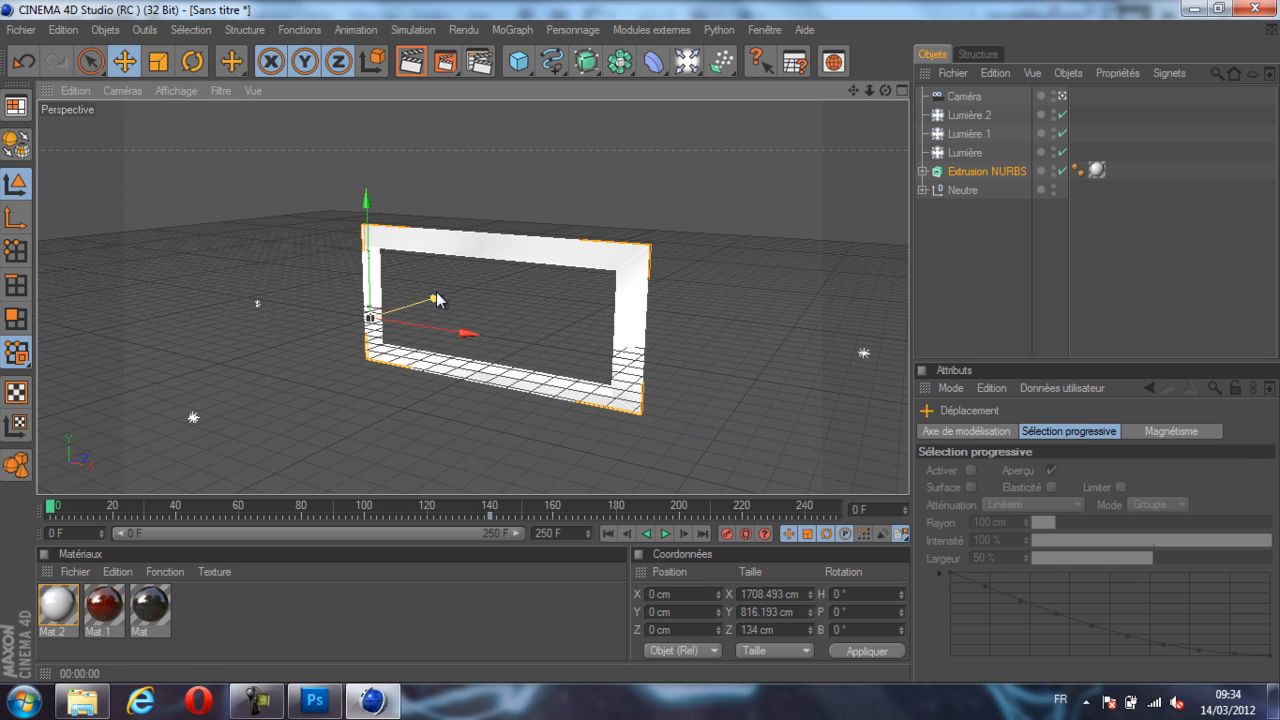
pyautogui.moveTo(437, 298); pyautogui.dragTo(110, 398)
pyautogui.scroll(-4, 393, 287)
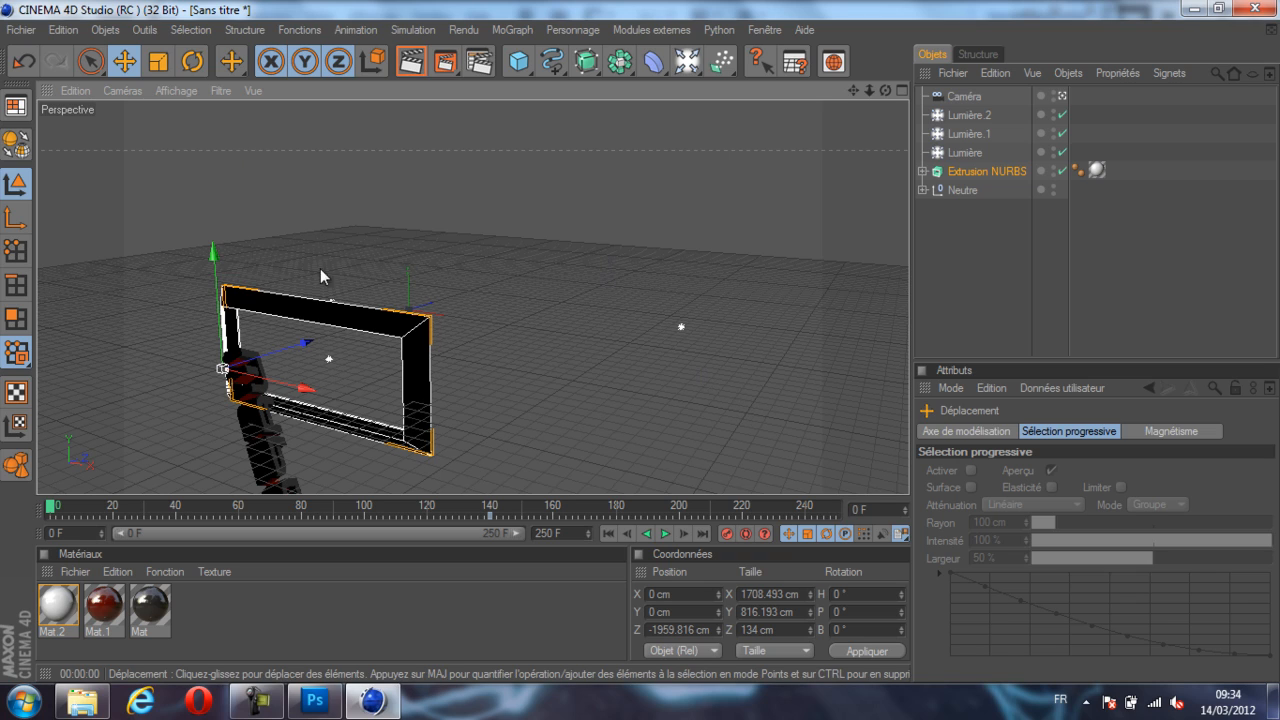
# Rotate the white frame to about H 57°, P -198°, B -61° and record its keyframe at frame 0.
pyautogui.click(192, 61)
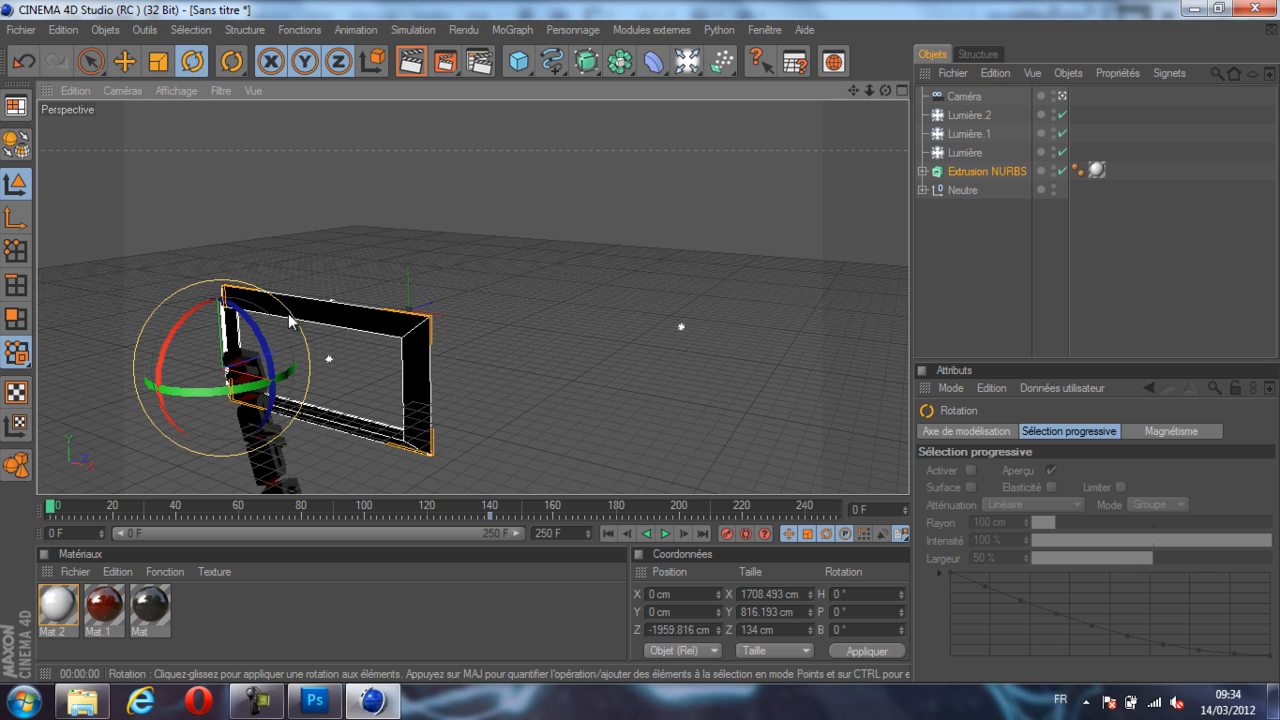
pyautogui.moveTo(285, 316); pyautogui.dragTo(266, 176)
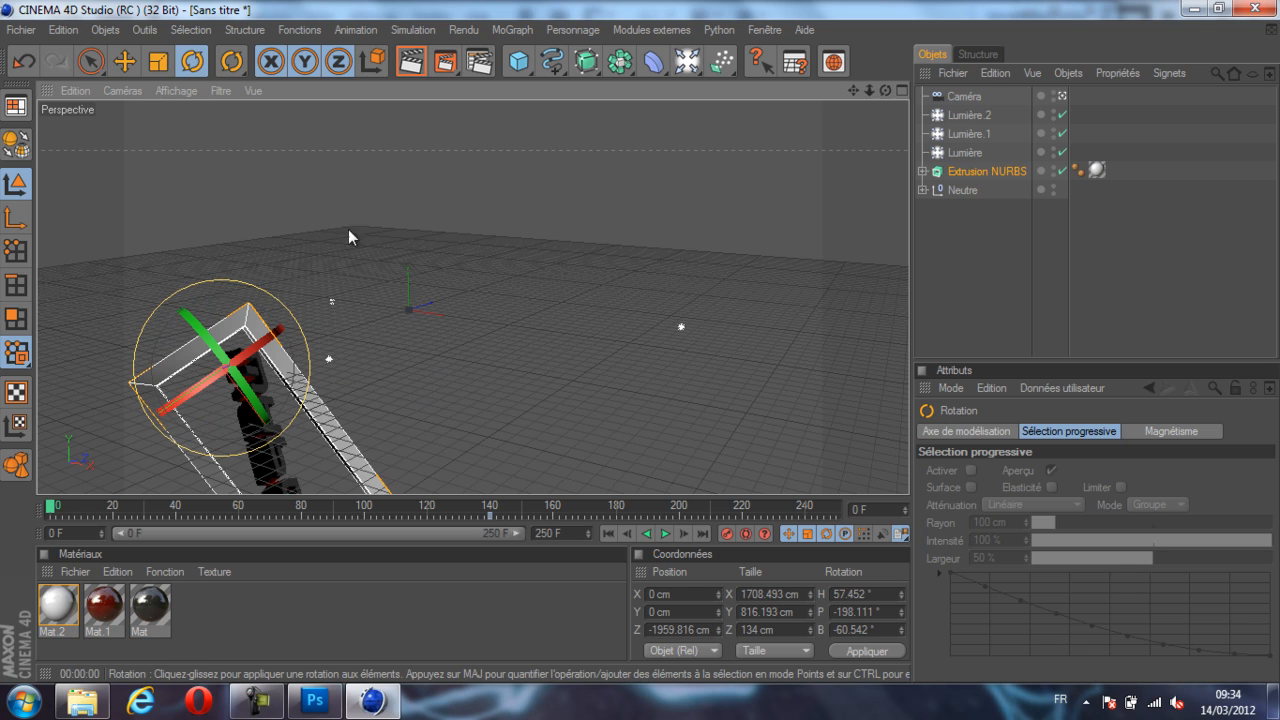
pyautogui.click(726, 532)
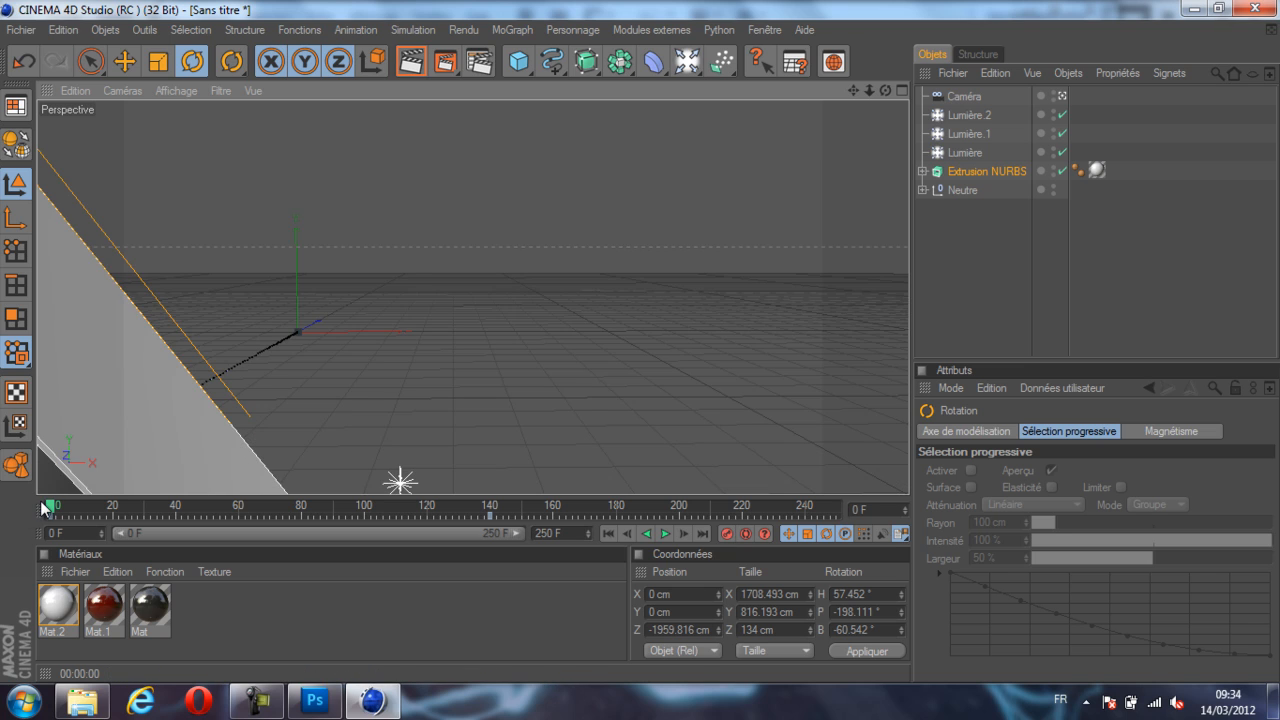
# Move the white frame out of view to about X 830, Y 322, Z -2490 cm and record its keyframe again at frame 0.
pyautogui.scroll(-4, 452, 363)
pyautogui.click(124, 61)
pyautogui.moveTo(332, 391); pyautogui.dragTo(665, 353)
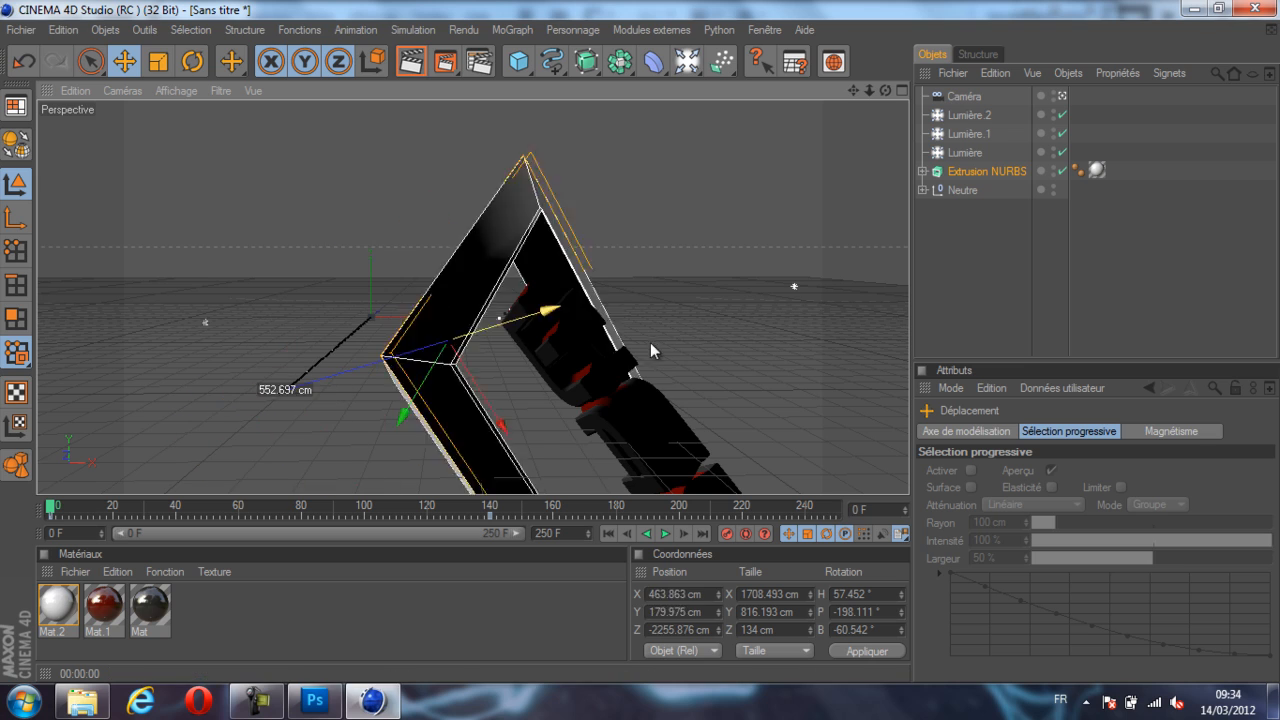
pyautogui.click(726, 533)
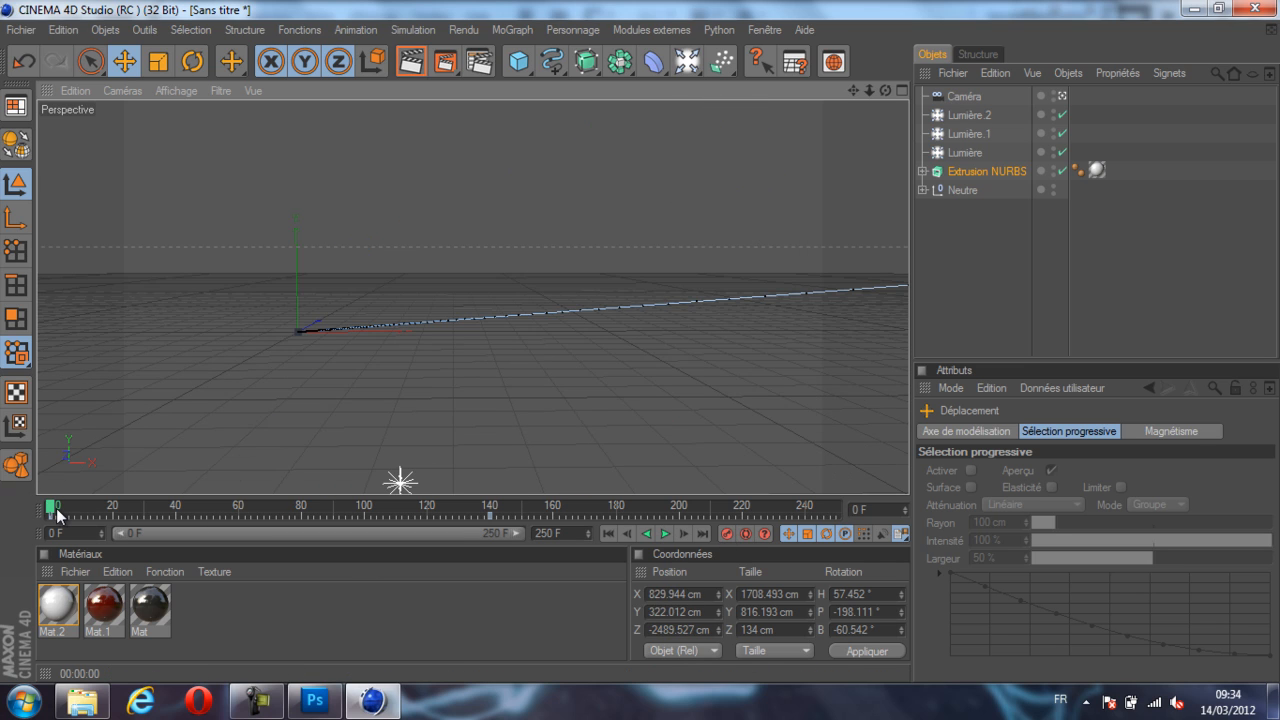
# At frame 80, move the white frame out of view to about X 1784, Y -261, Z -2343 cm and record a keyframe.
pyautogui.moveTo(52, 512); pyautogui.dragTo(302, 533)
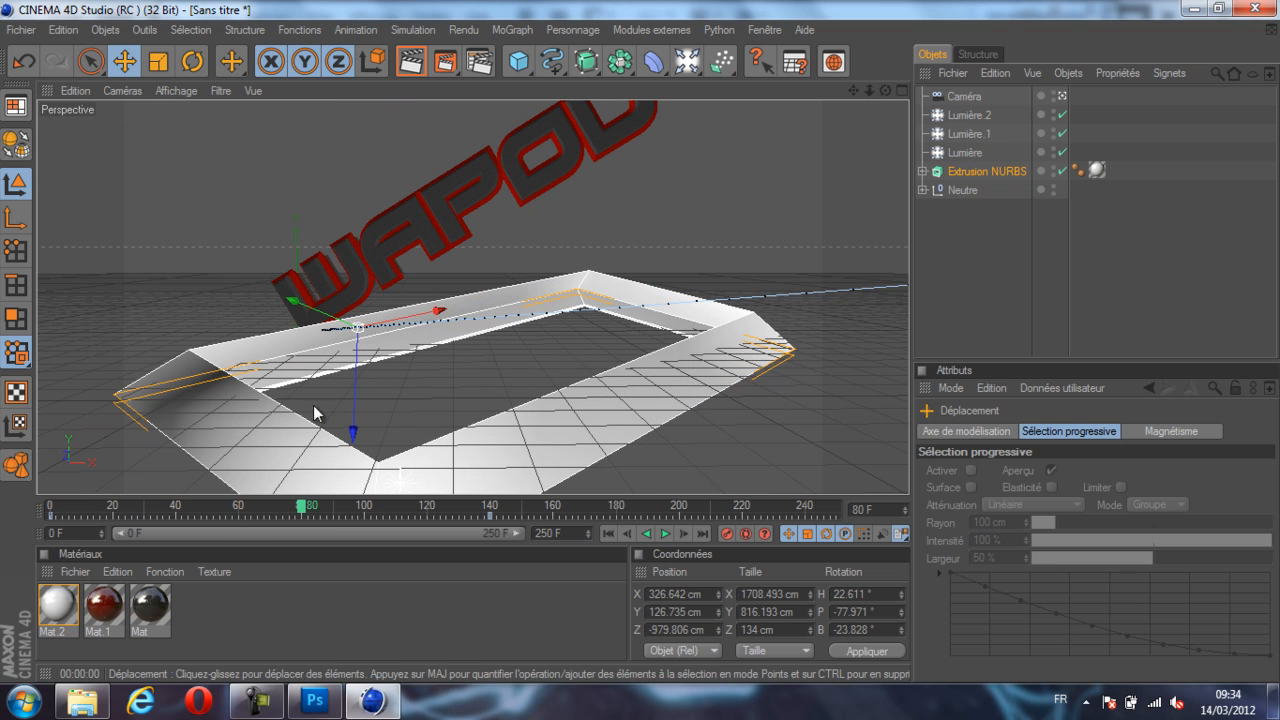
pyautogui.moveTo(305, 326); pyautogui.dragTo(726, 417)
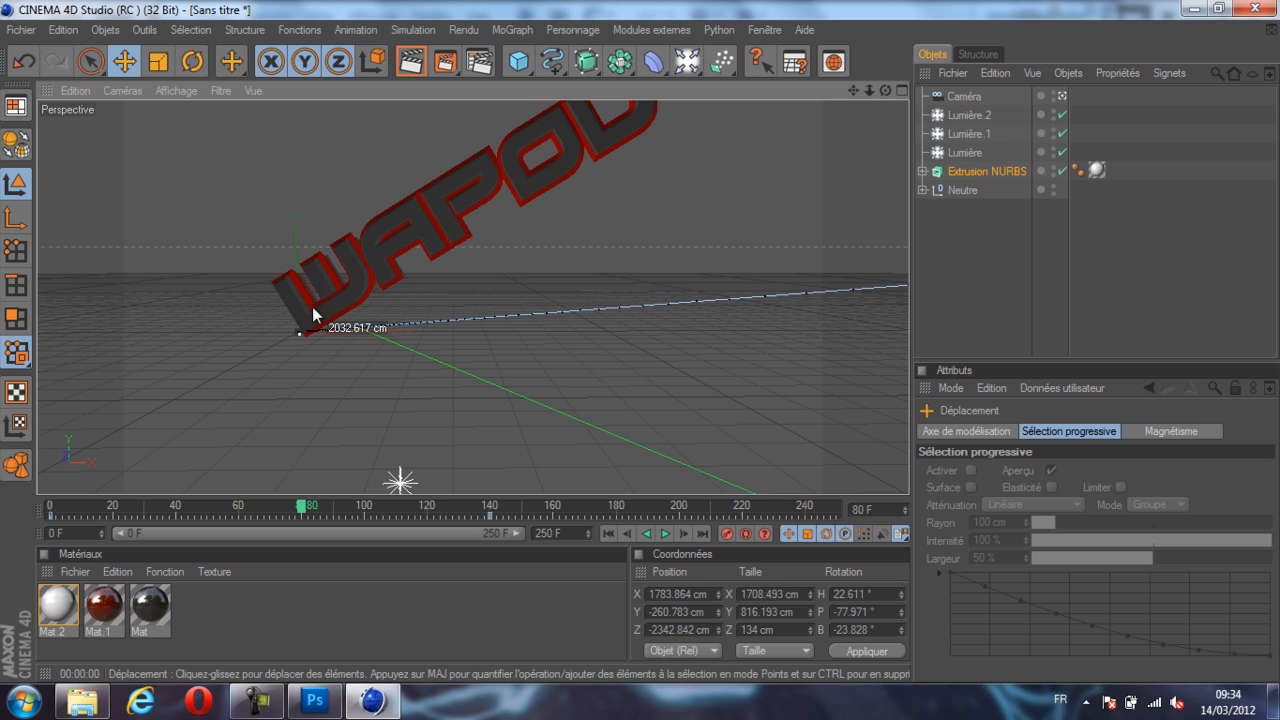
pyautogui.click(727, 535)
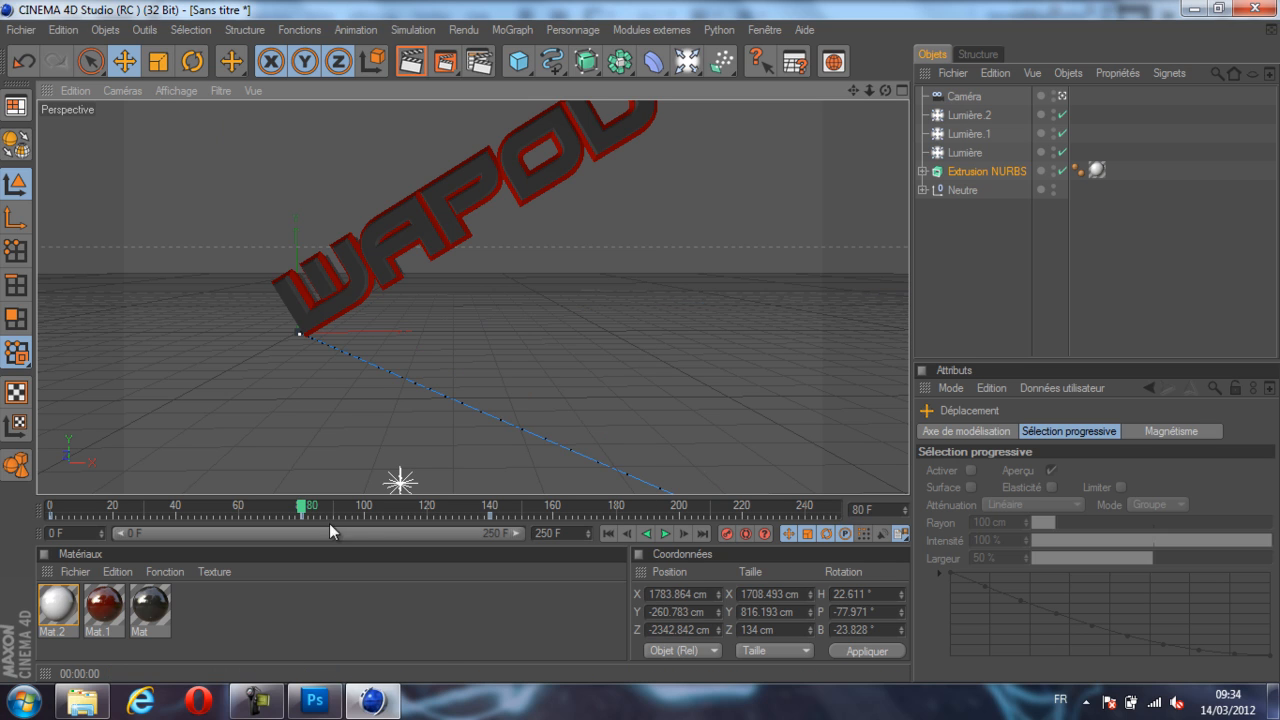
# Play the animation from frame 0 to check the entrances of the text and the white frame.
pyautogui.moveTo(305, 510); pyautogui.dragTo(2, 518)
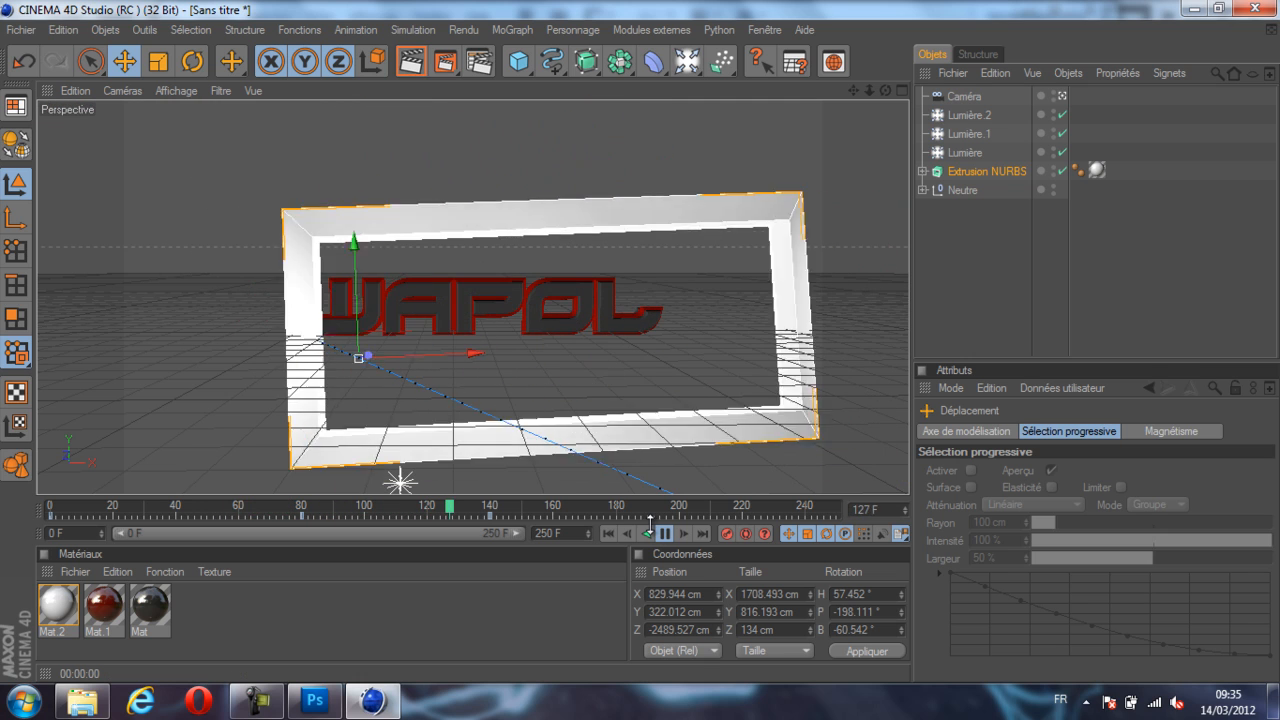
pyautogui.click(663, 533)
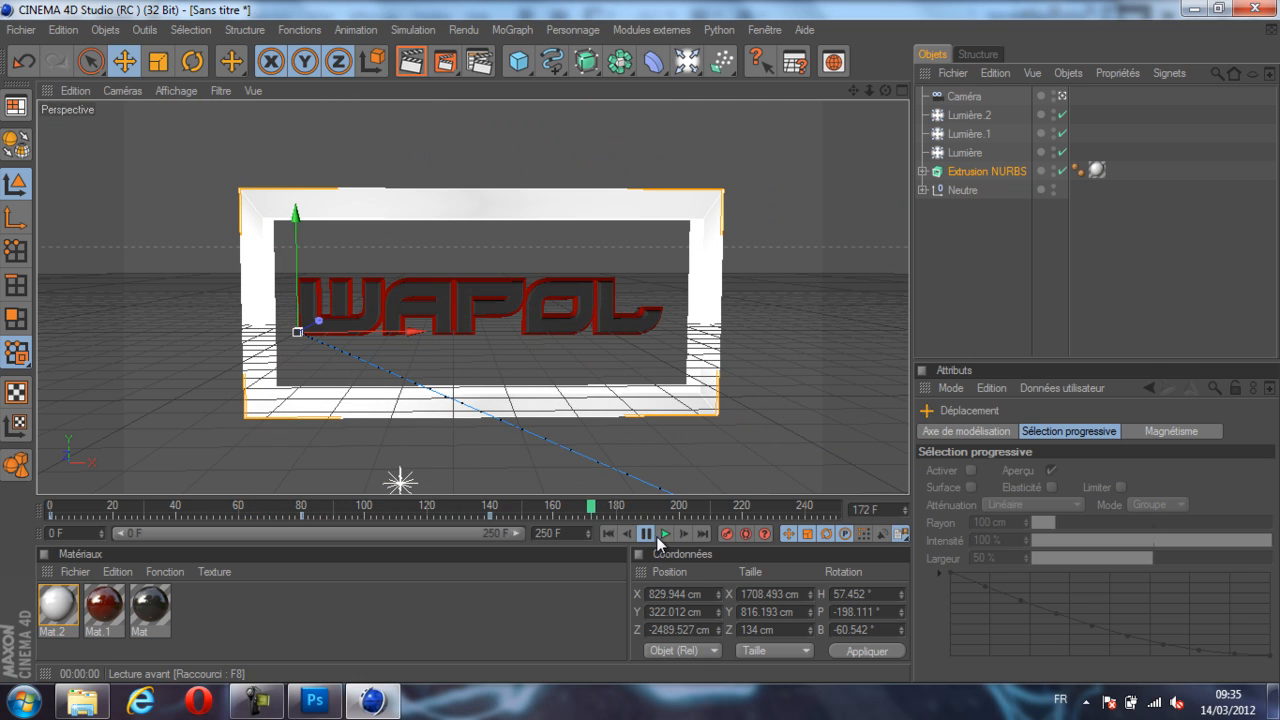
# Go to frame 160 and record a starting keyframe for the light Lumière.1 at its current position beside the frame.
pyautogui.moveTo(604, 512); pyautogui.dragTo(490, 510)
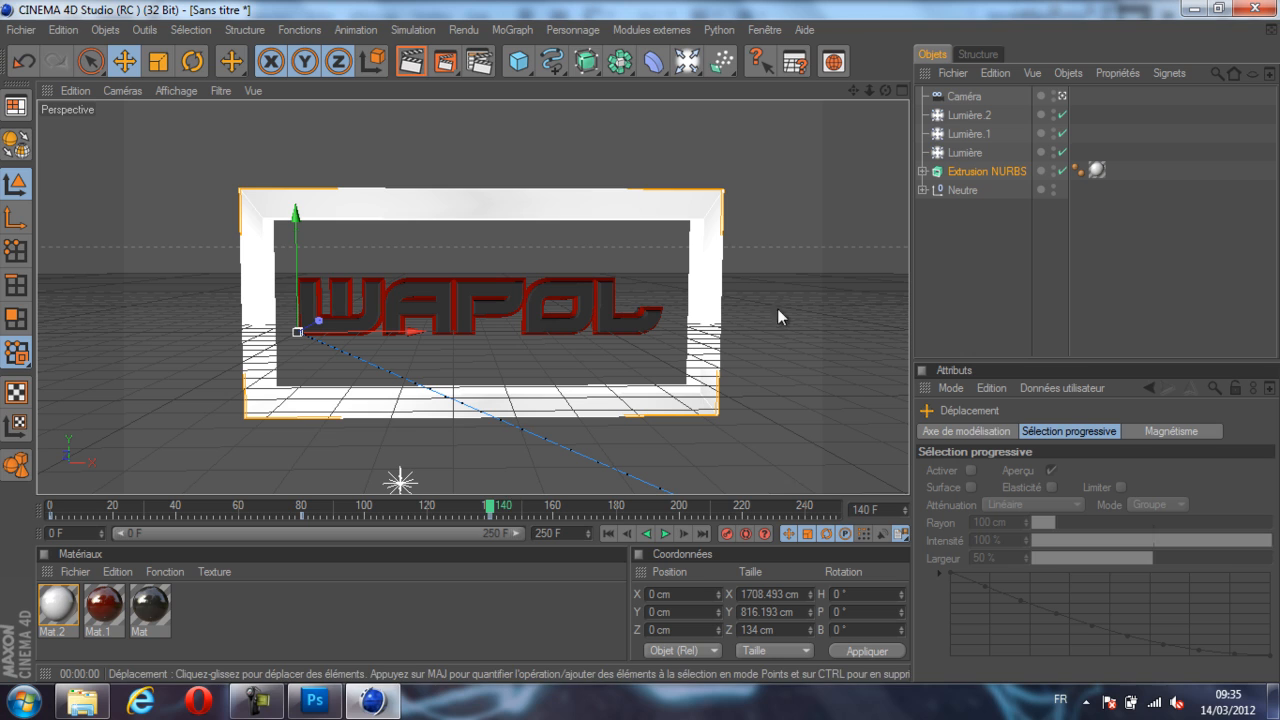
pyautogui.click(972, 115)
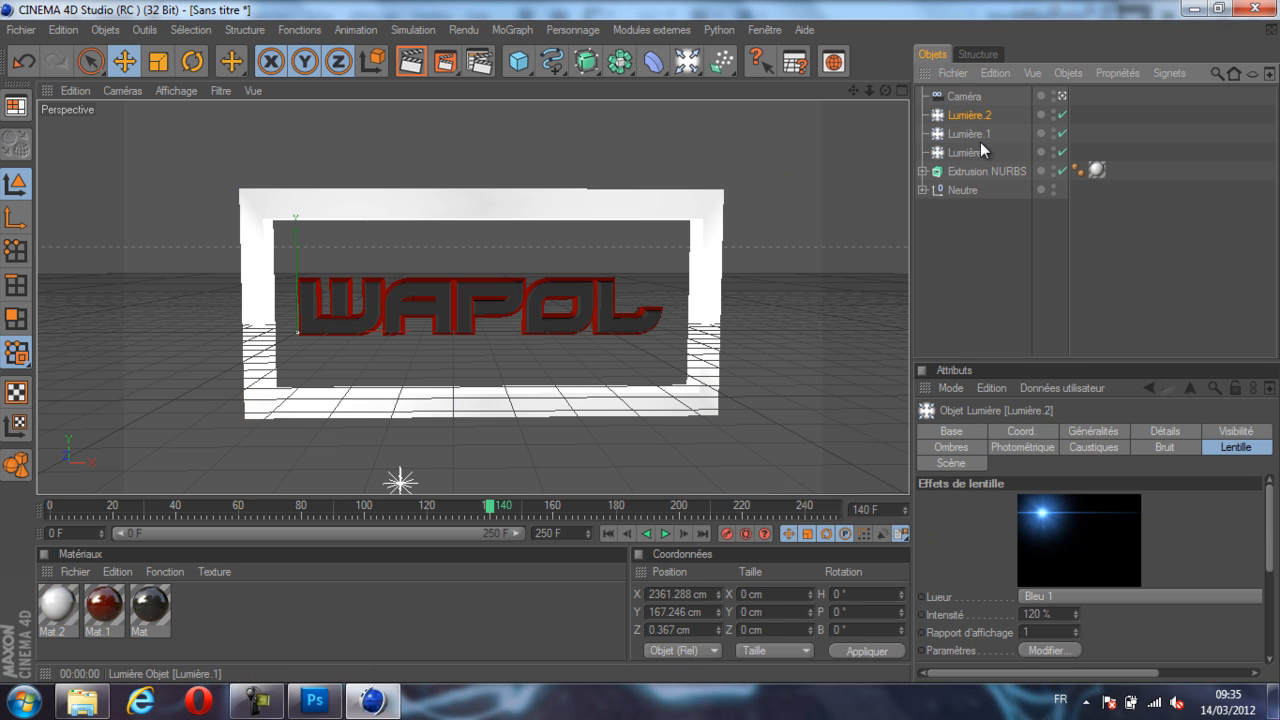
pyautogui.click(978, 135)
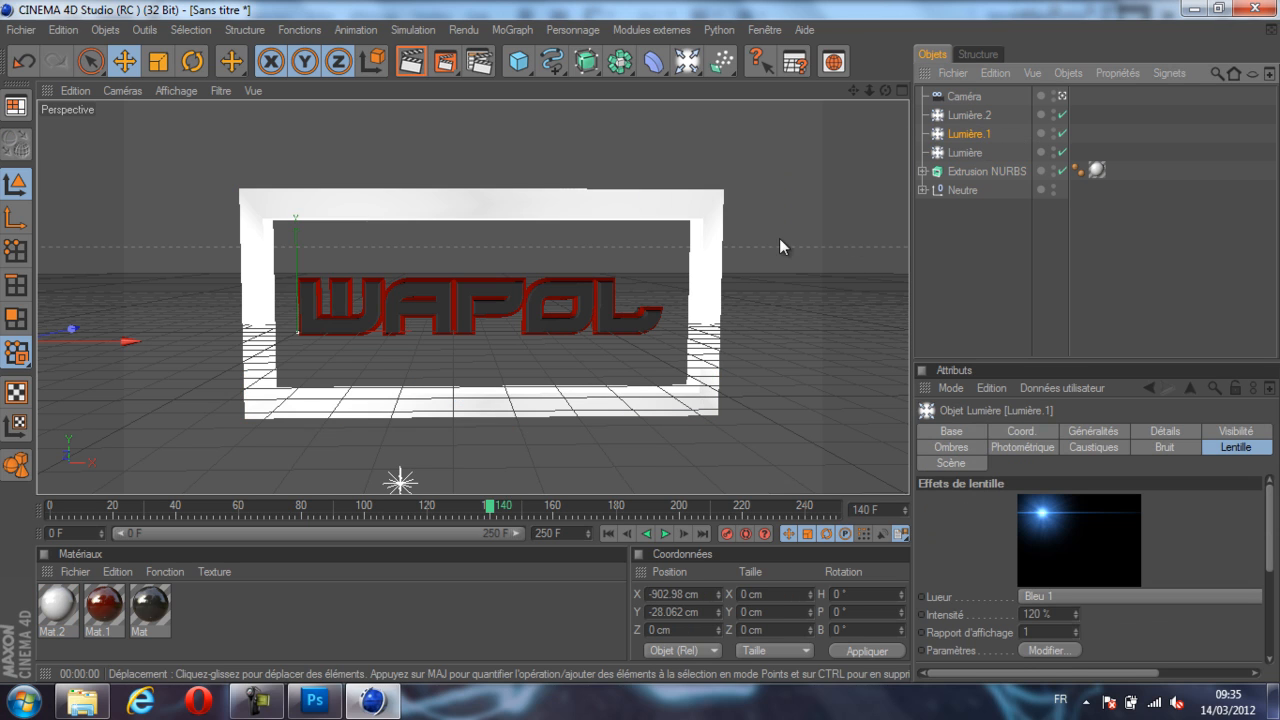
pyautogui.scroll(-5, 770, 245)
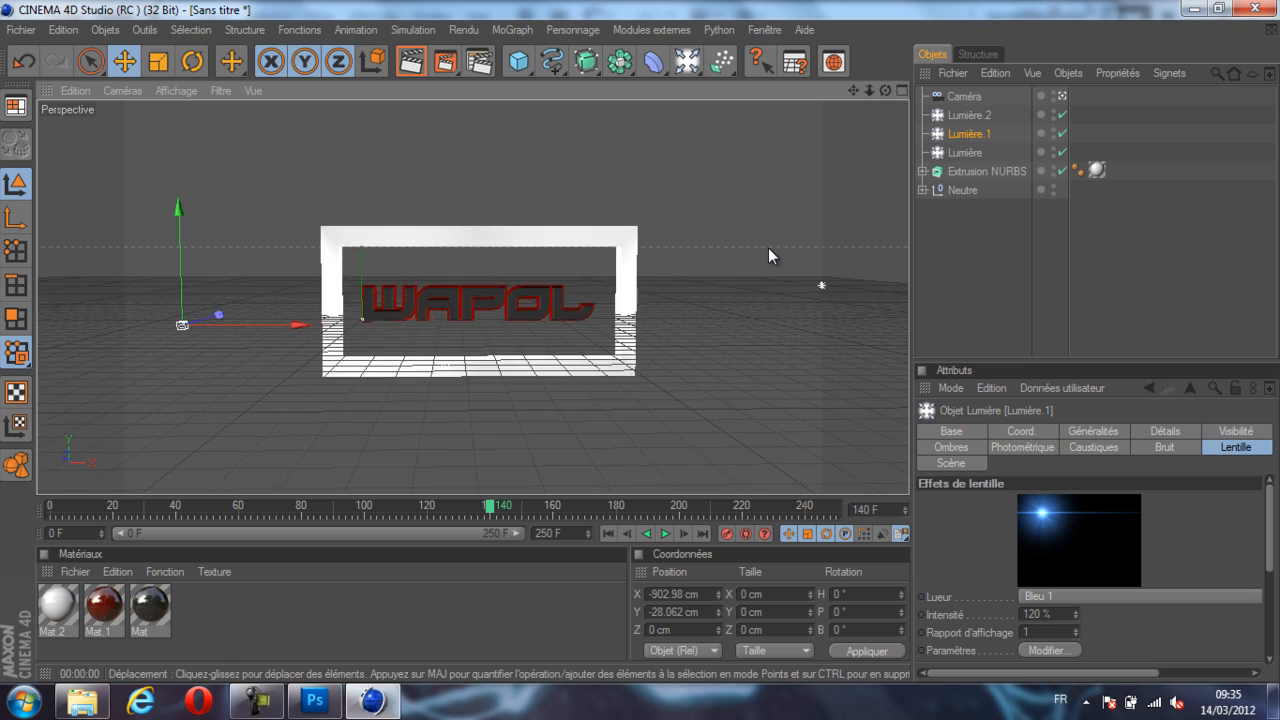
pyautogui.scroll(4, 770, 245)
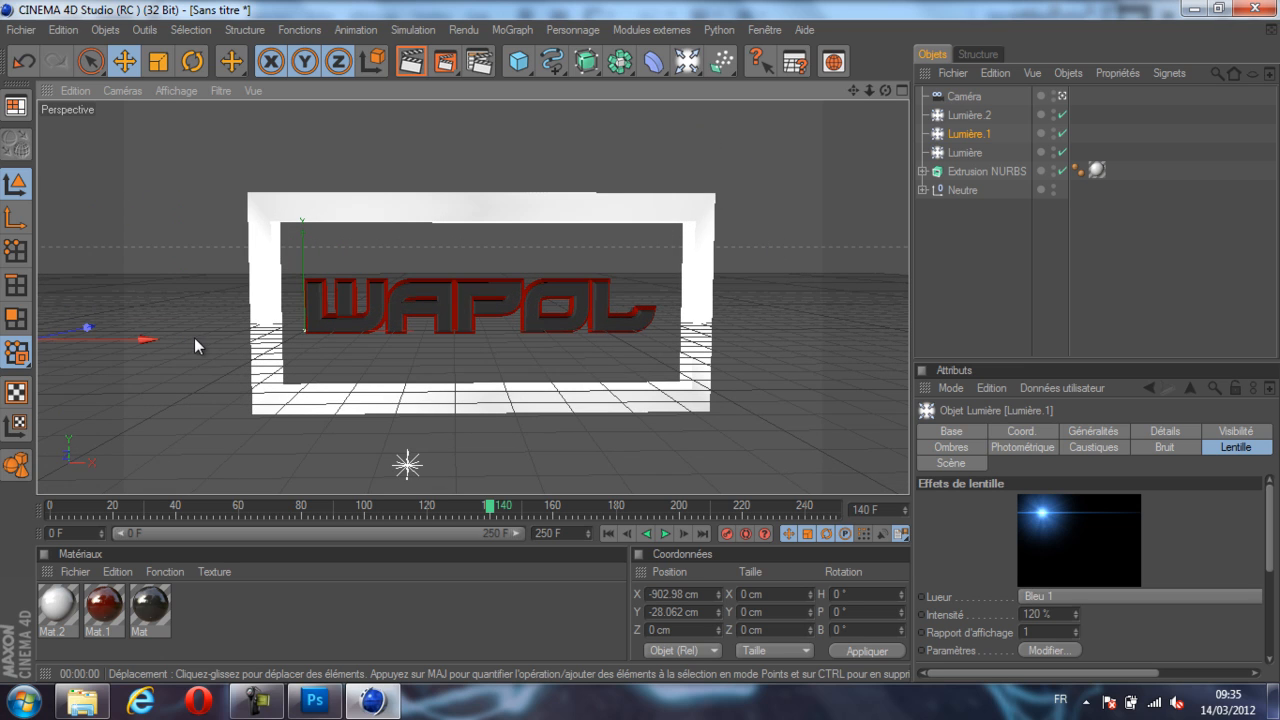
pyautogui.moveTo(488, 512); pyautogui.dragTo(553, 518)
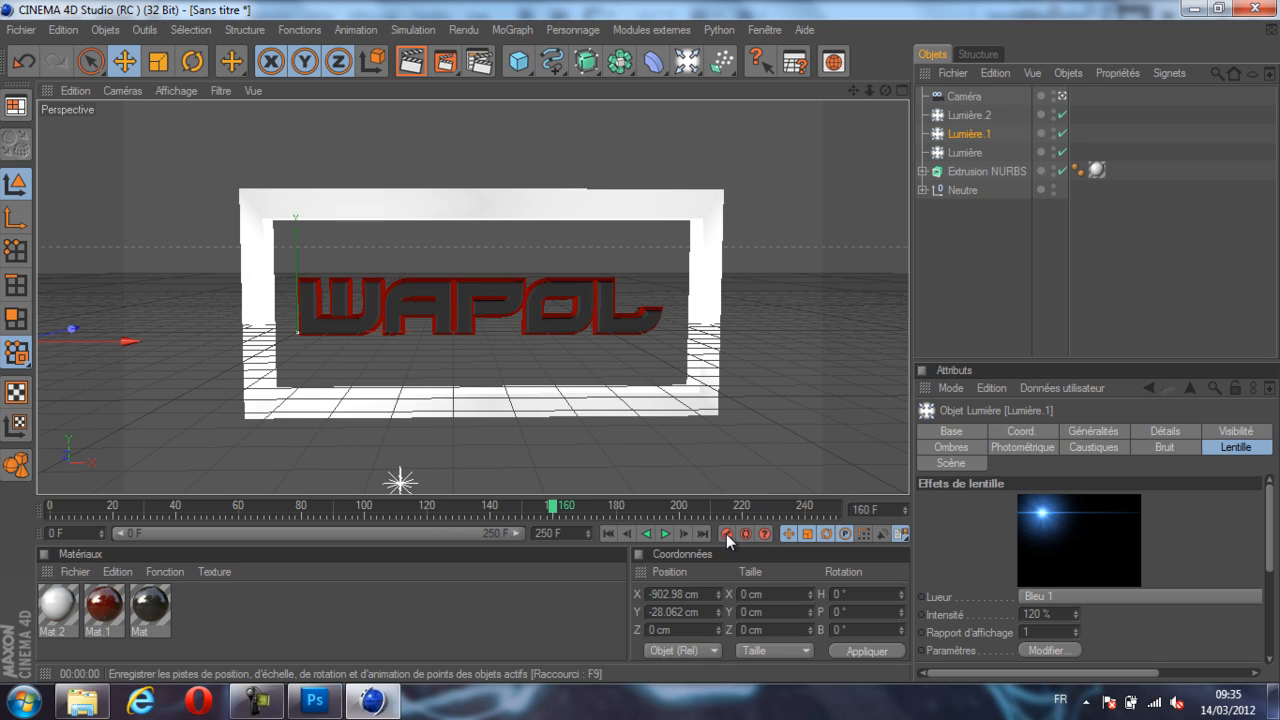
# Record the light Lumière.2 at frame 160, then move it across the scene to about X -919 cm and record it at frame 200.
pyautogui.click(956, 116)
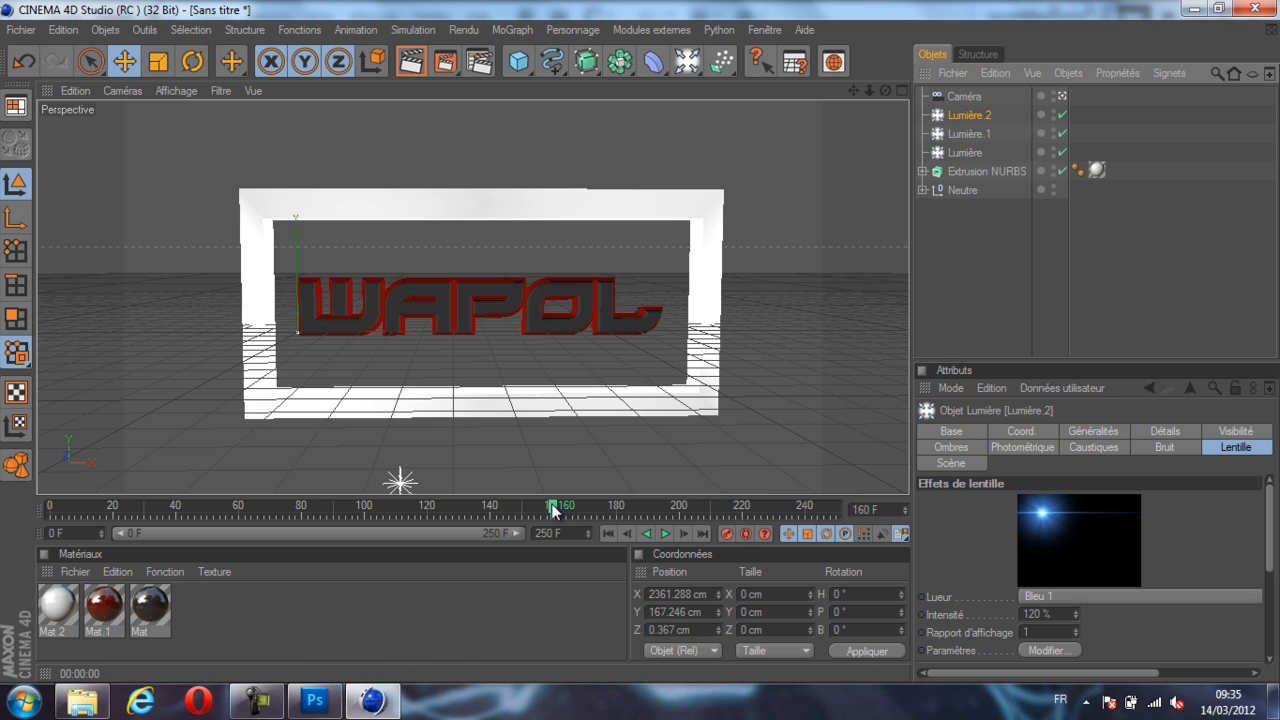
pyautogui.moveTo(553, 509); pyautogui.dragTo(636, 508)
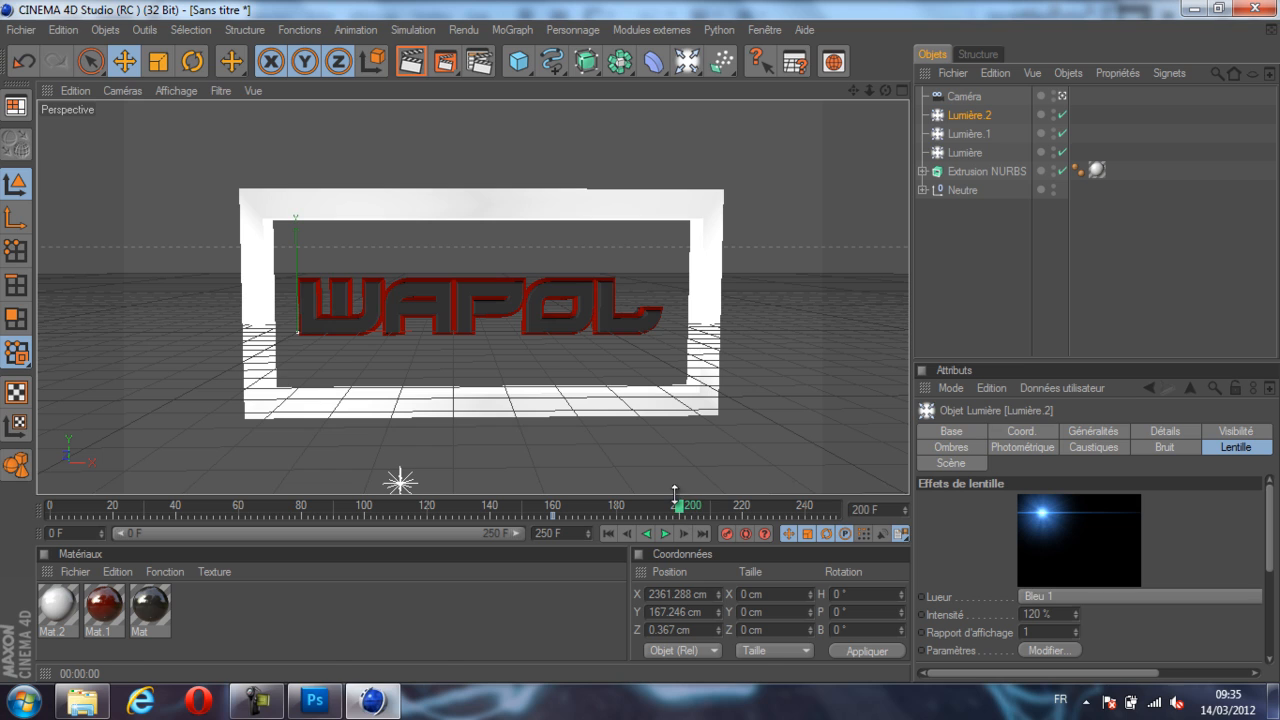
pyautogui.scroll(-3, 692, 339)
pyautogui.moveTo(637, 347); pyautogui.dragTo(642, 350)
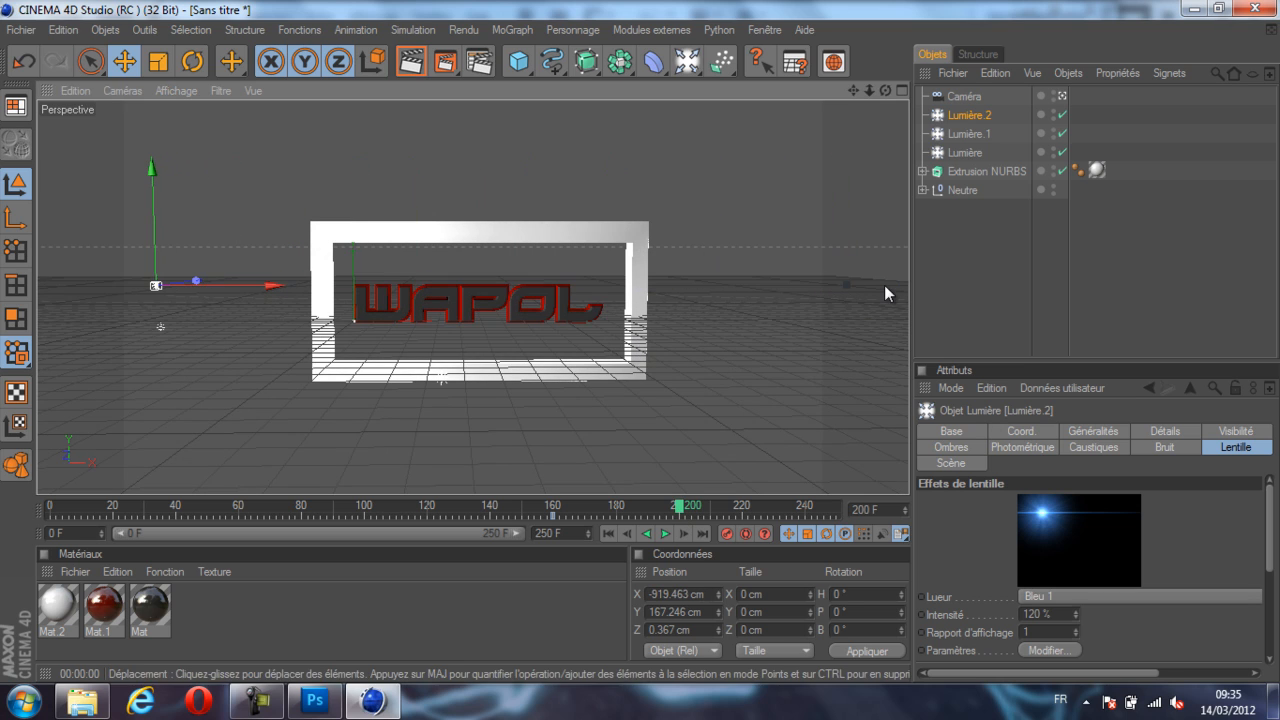
pyautogui.click(731, 533)
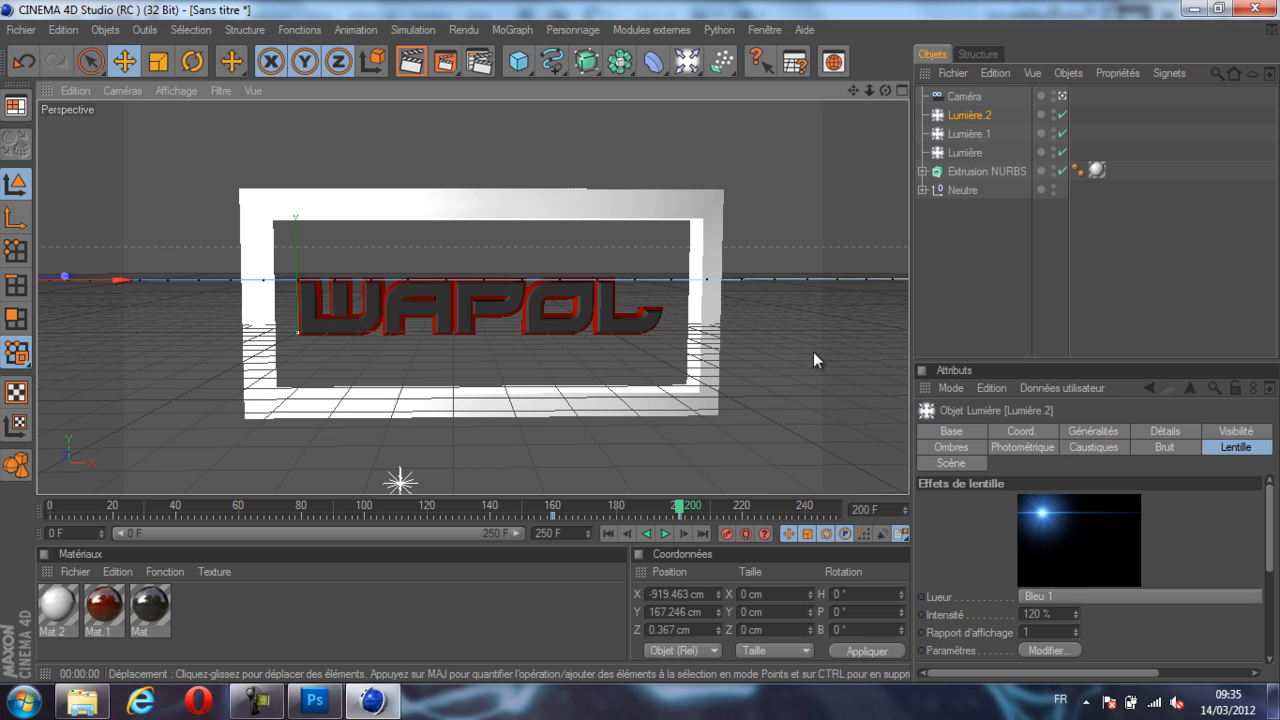
# At frame 200, move the light Lumière.1 along X across to the opposite side of the white frame and record a keyframe.
pyautogui.click(970, 134)
pyautogui.moveTo(111, 346); pyautogui.dragTo(646, 341)
pyautogui.click(725, 533)
# Play the animation from frame 0 to check the crossing lights, and return to frame 0.
pyautogui.moveTo(682, 512); pyautogui.dragTo(49, 509)
pyautogui.click(668, 533)
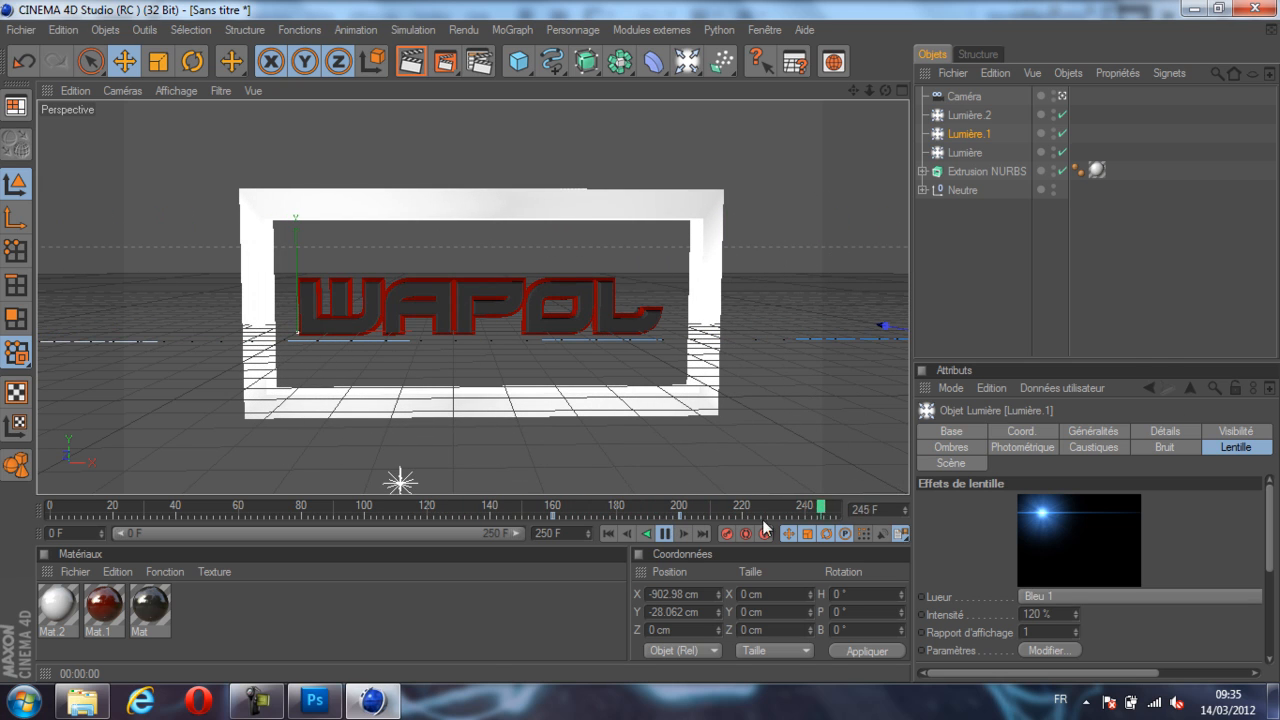
pyautogui.click(664, 533)
pyautogui.moveTo(93, 512); pyautogui.dragTo(15, 512)
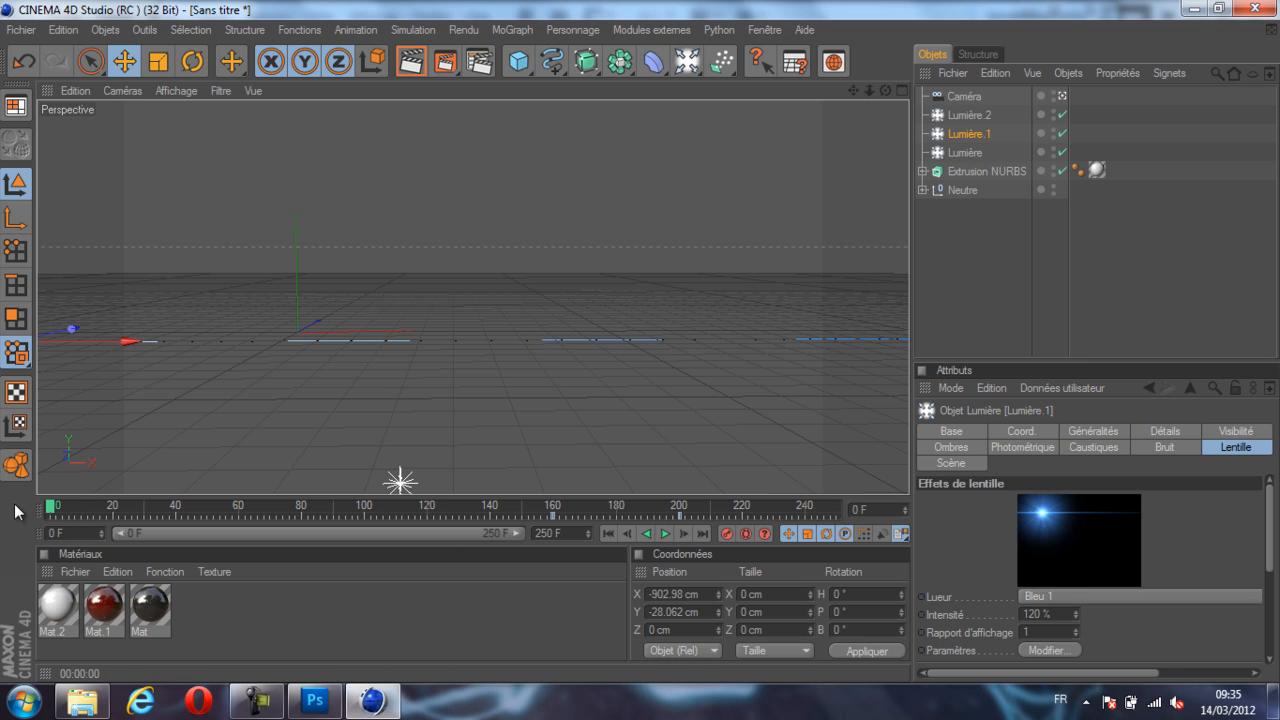
# Add the Illumination globale effect to the render settings and set Anti-Aliasing to Au mieux.
pyautogui.click(475, 65)
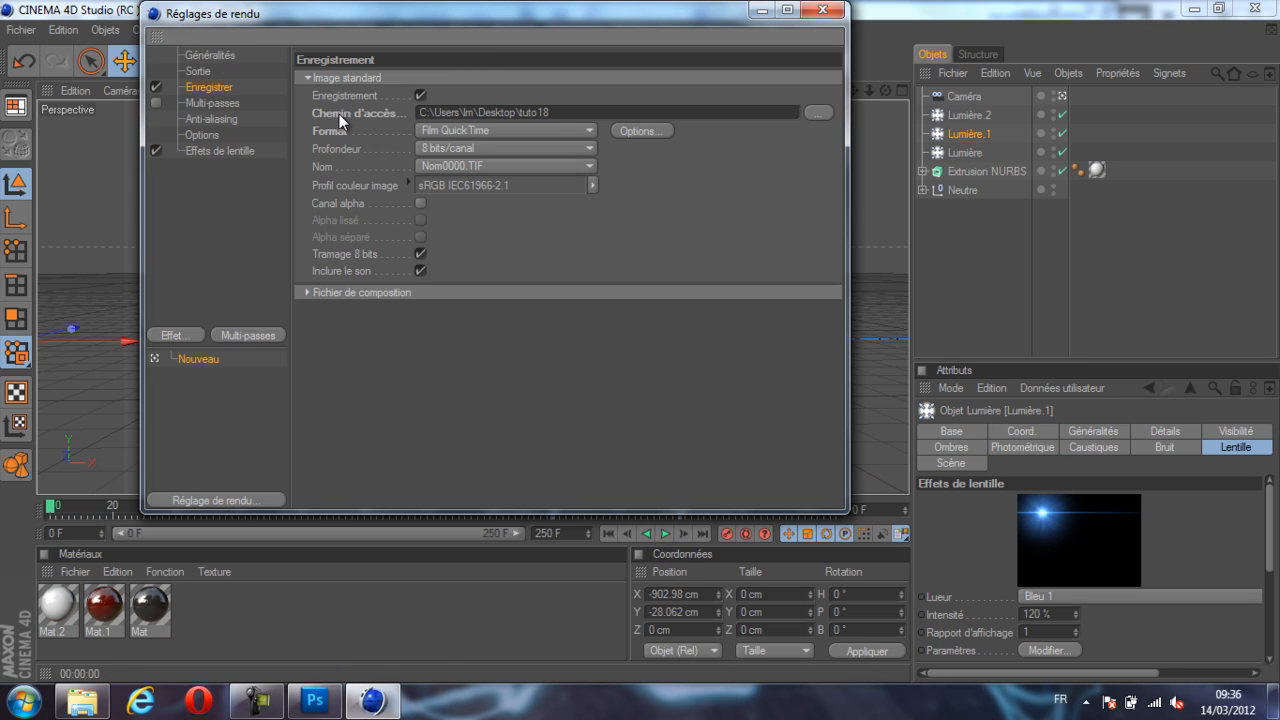
pyautogui.click(191, 334)
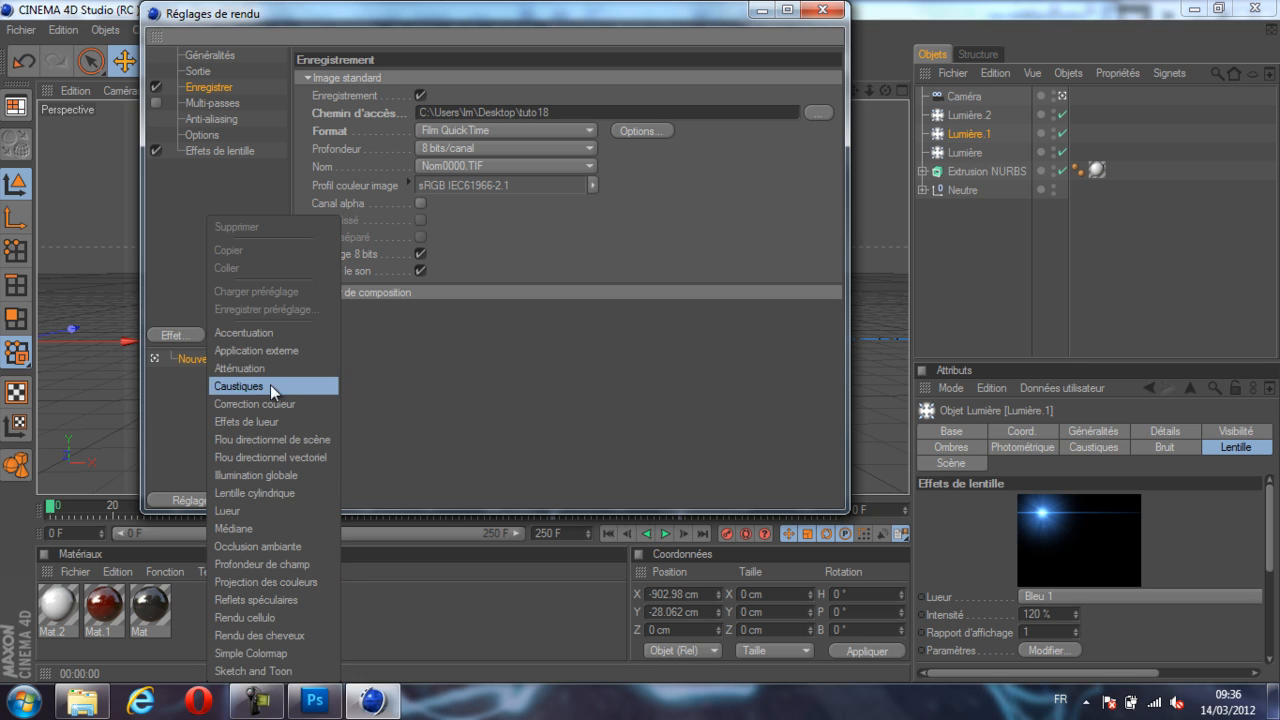
pyautogui.click(264, 474)
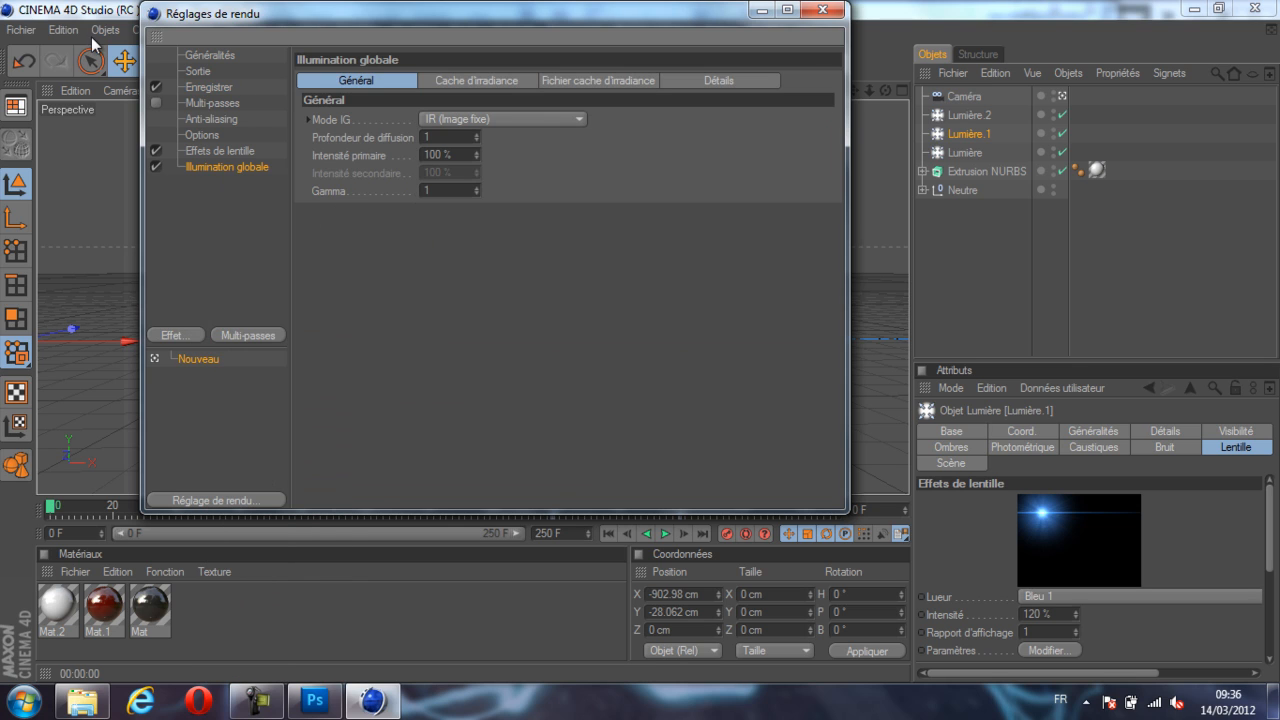
pyautogui.click(212, 118)
pyautogui.click(548, 78)
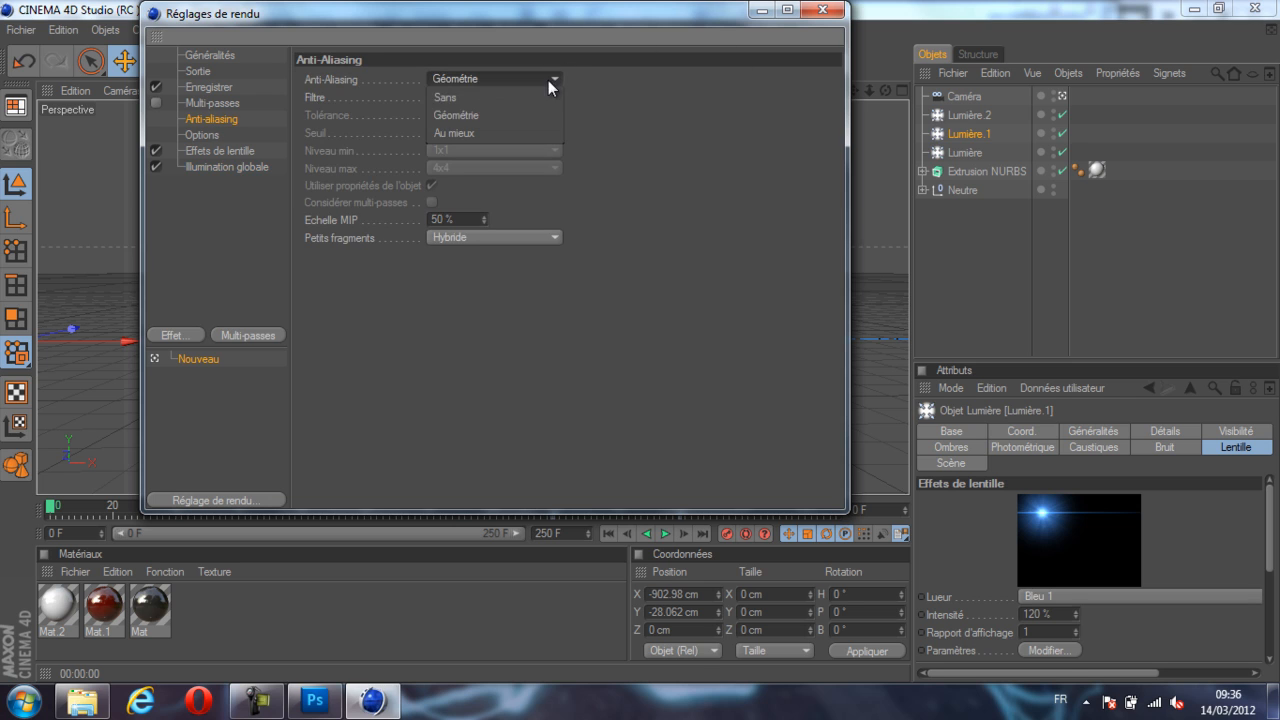
pyautogui.click(548, 132)
pyautogui.click(824, 9)
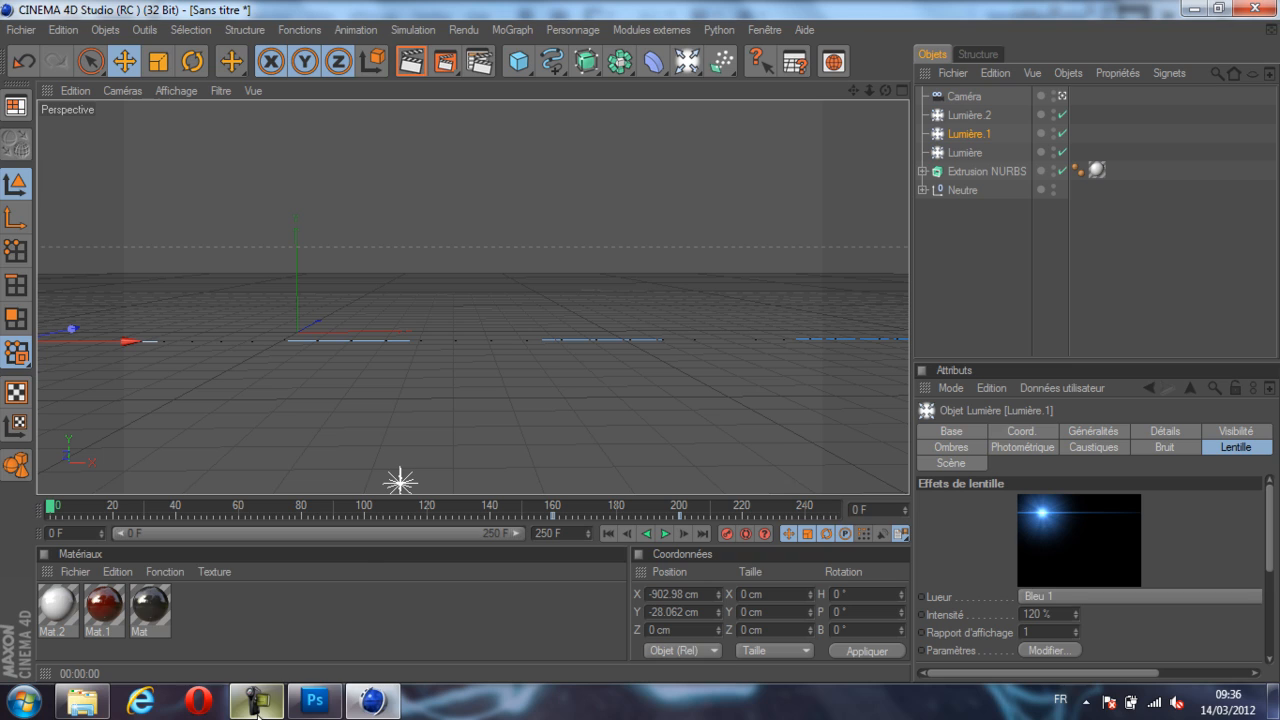
pyautogui.moveTo(259, 714)
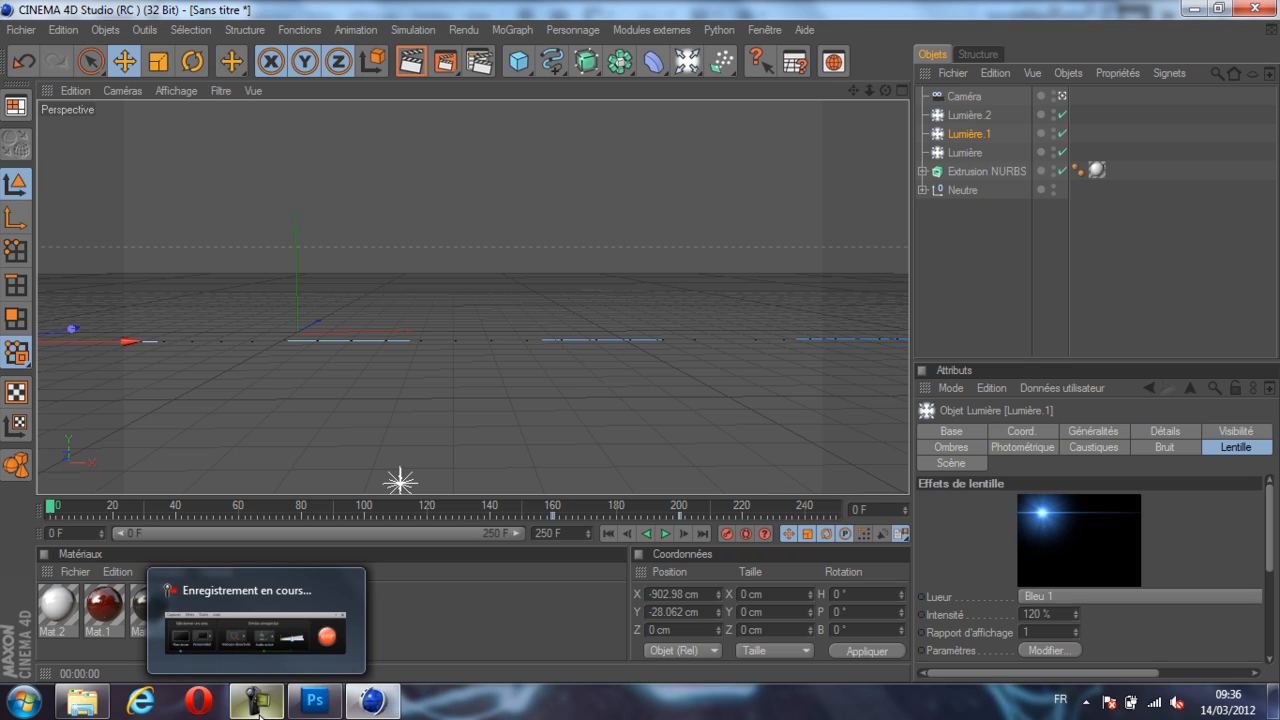